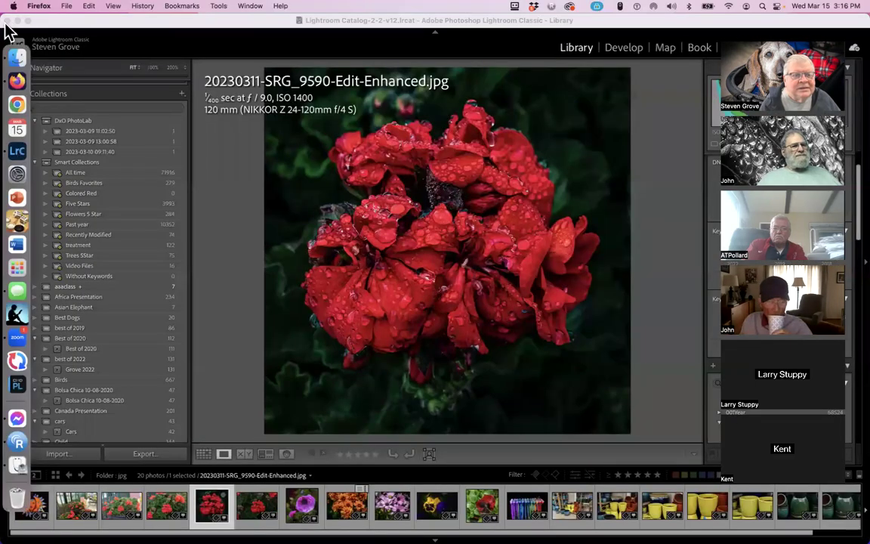
# Switch to Firefox, open the Long Beach Photo Warriors group on Facebook, and reposition the browser window so the page is fully visible
pyautogui.click(18, 83)
pyautogui.click(17, 83)
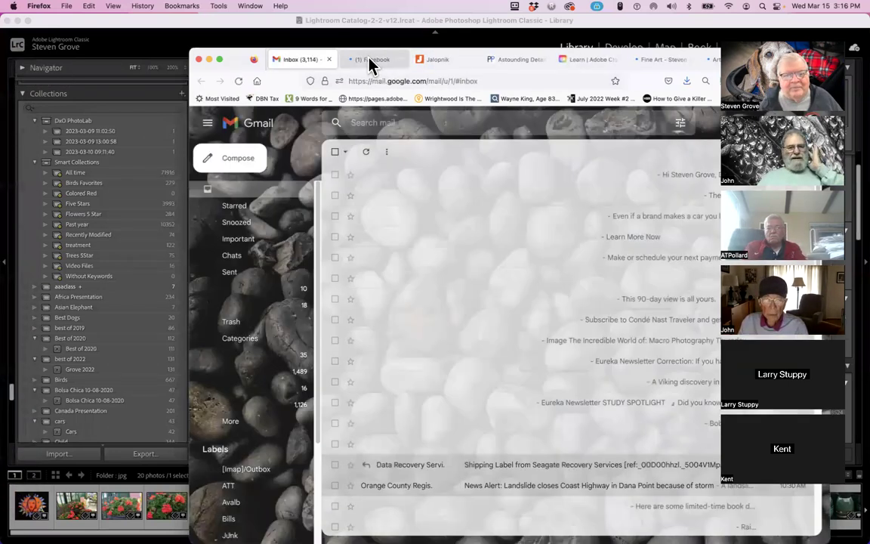
pyautogui.click(370, 62)
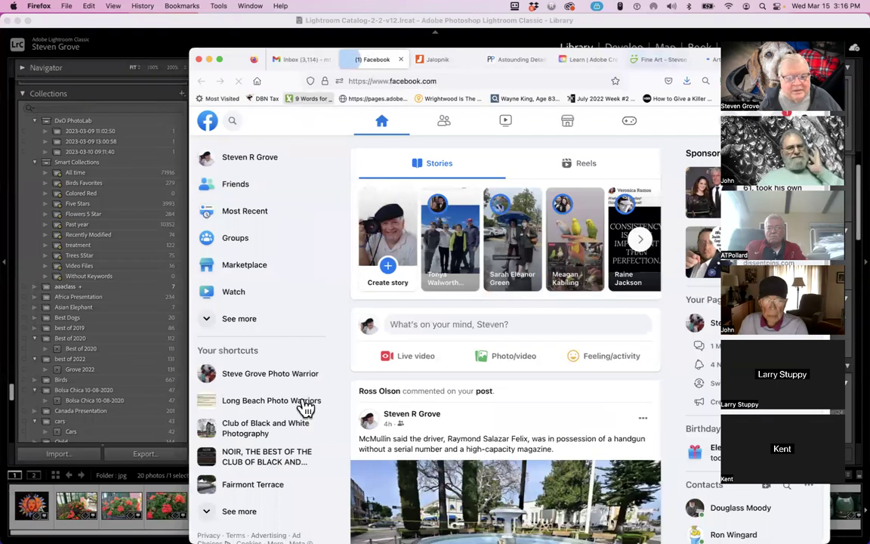
pyautogui.click(268, 402)
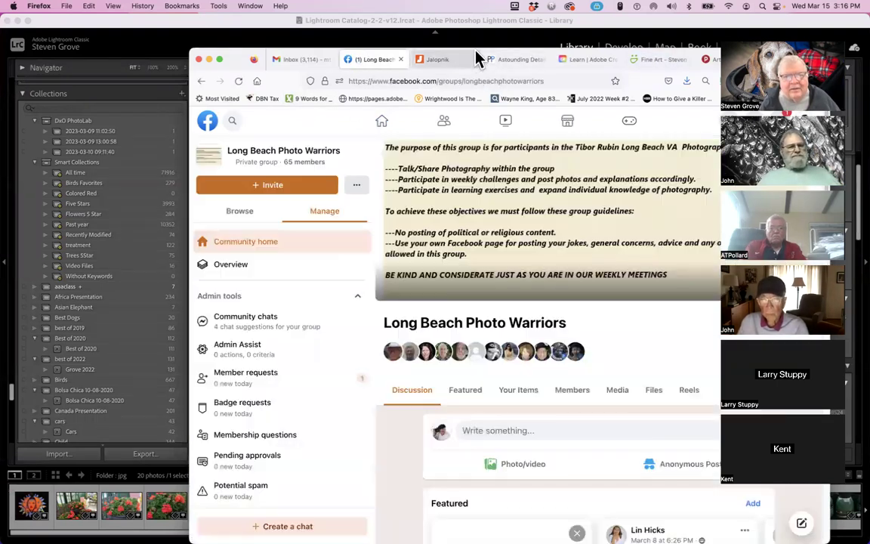
pyautogui.moveTo(240, 60); pyautogui.dragTo(97, 10)
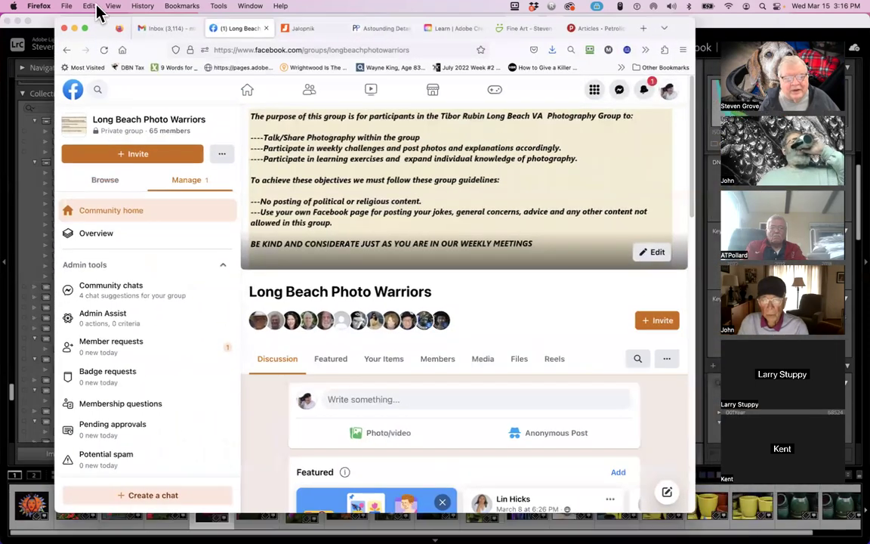
# Review the group's posts about the damaged Plaza Park fountain and the red flowers in the rain
pyautogui.scroll(-10, 518, 332)
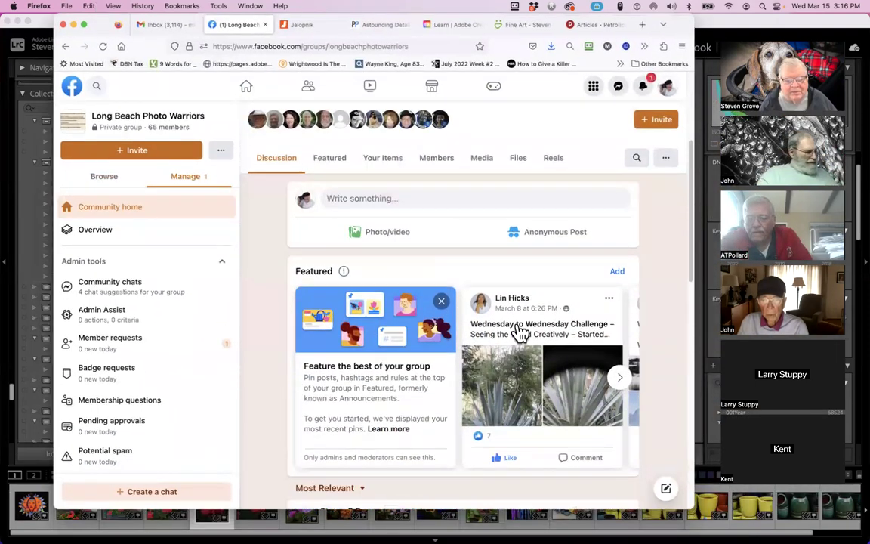
pyautogui.scroll(-4, 518, 333)
pyautogui.scroll(1, 520, 333)
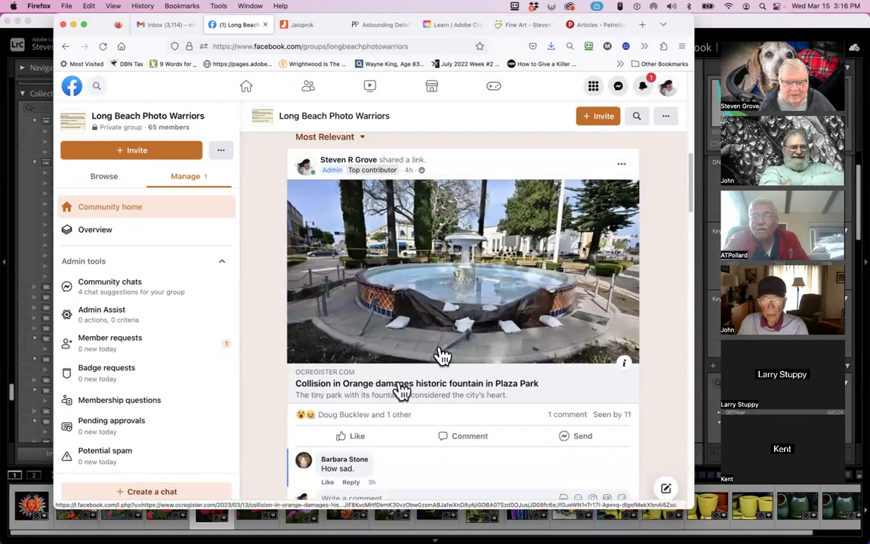
pyautogui.scroll(1, 586, 325)
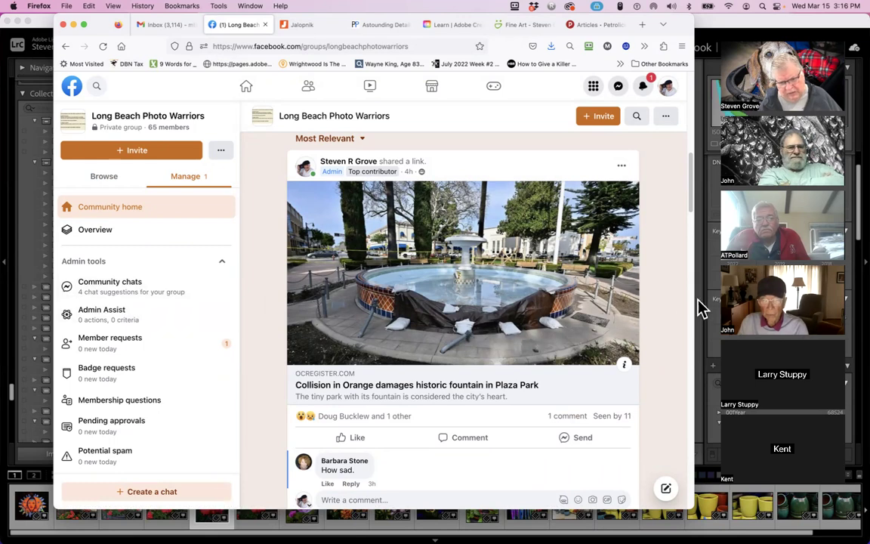
pyautogui.scroll(-4, 577, 282)
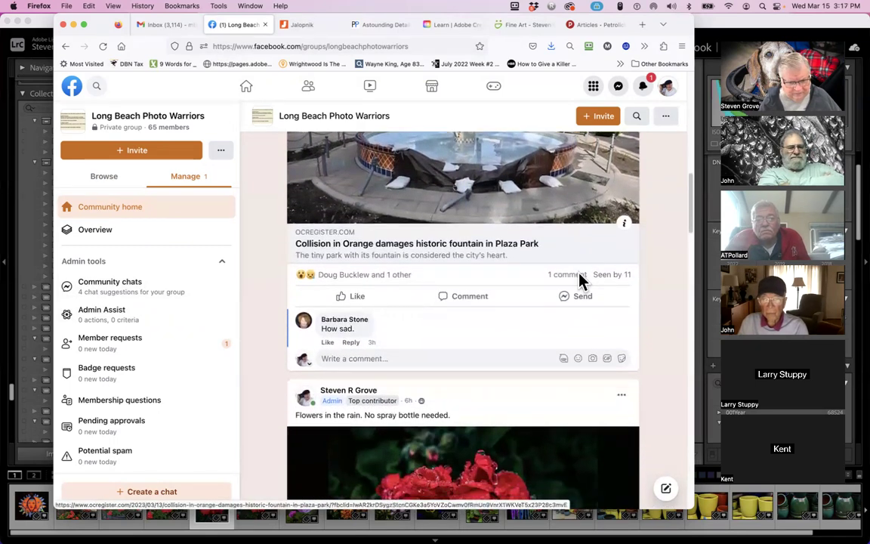
pyautogui.scroll(-5, 580, 281)
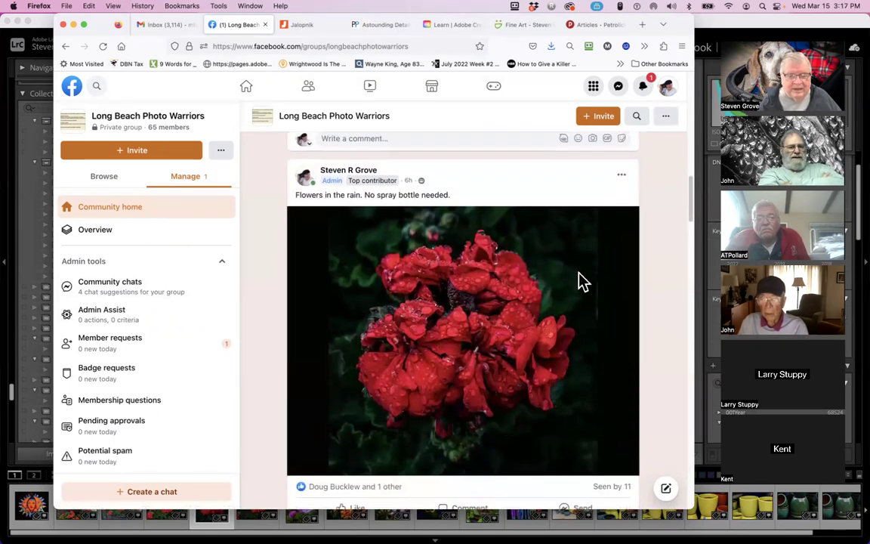
pyautogui.scroll(8, 580, 282)
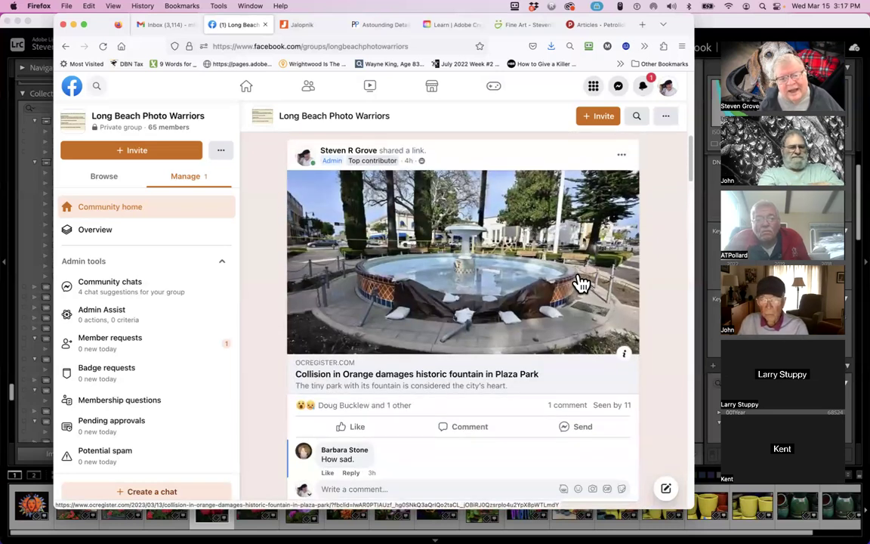
pyautogui.scroll(-1, 580, 282)
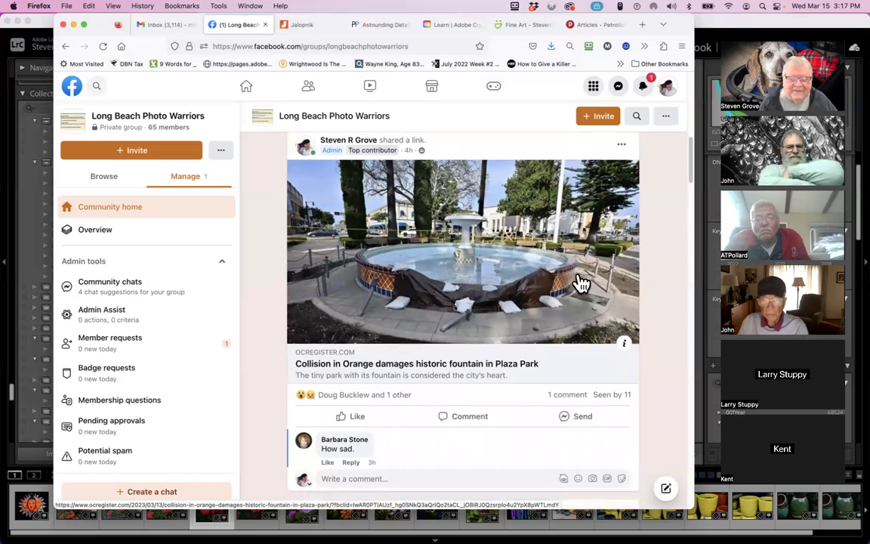
pyautogui.scroll(-5, 580, 282)
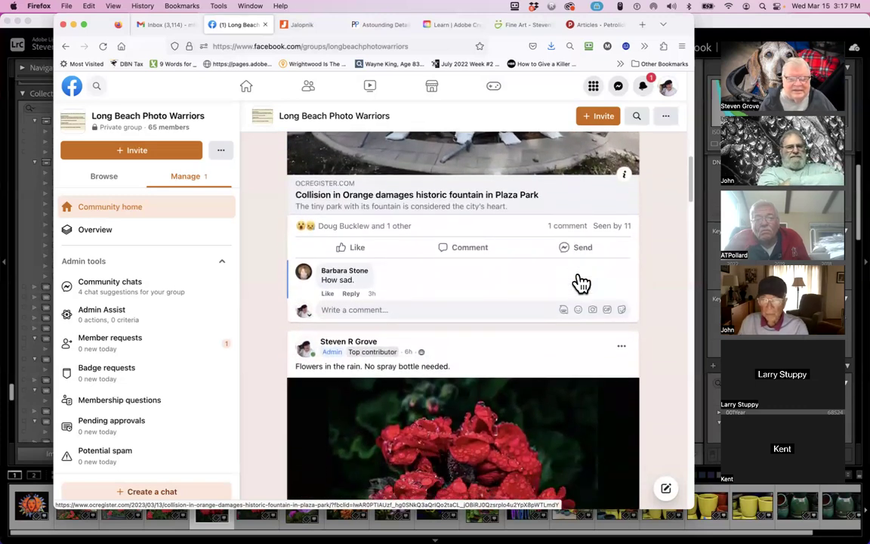
# Examine the shared post with the Elks Lodge charity event portraits and its caption
pyautogui.scroll(-10, 580, 281)
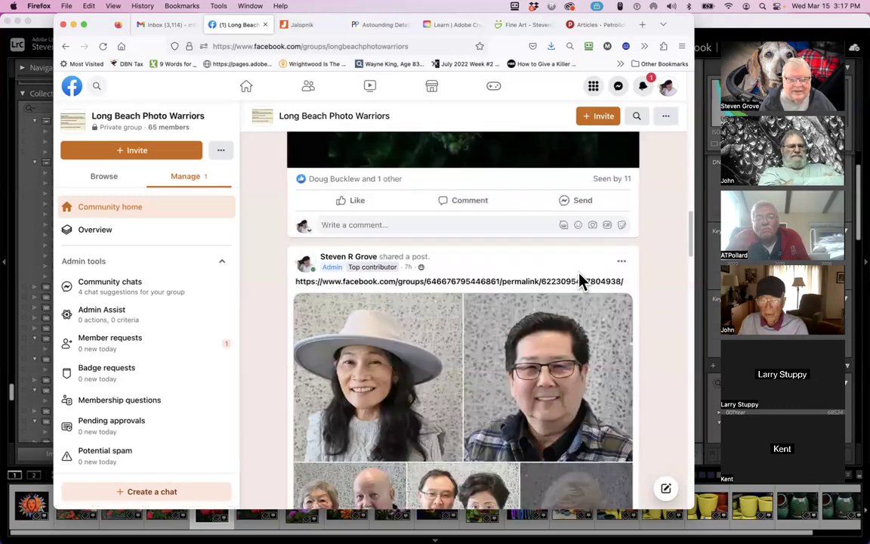
pyautogui.scroll(-5, 580, 282)
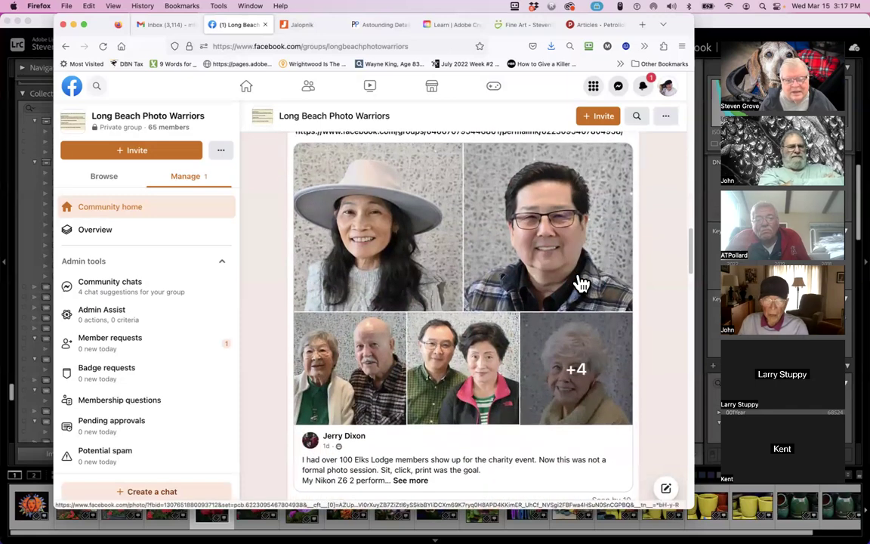
pyautogui.scroll(2, 580, 282)
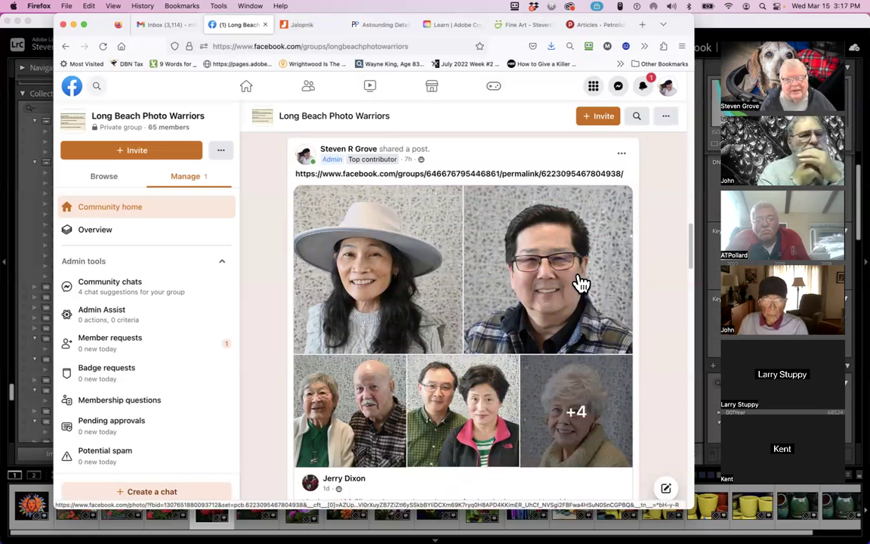
pyautogui.scroll(-2, 580, 282)
pyautogui.scroll(1, 580, 282)
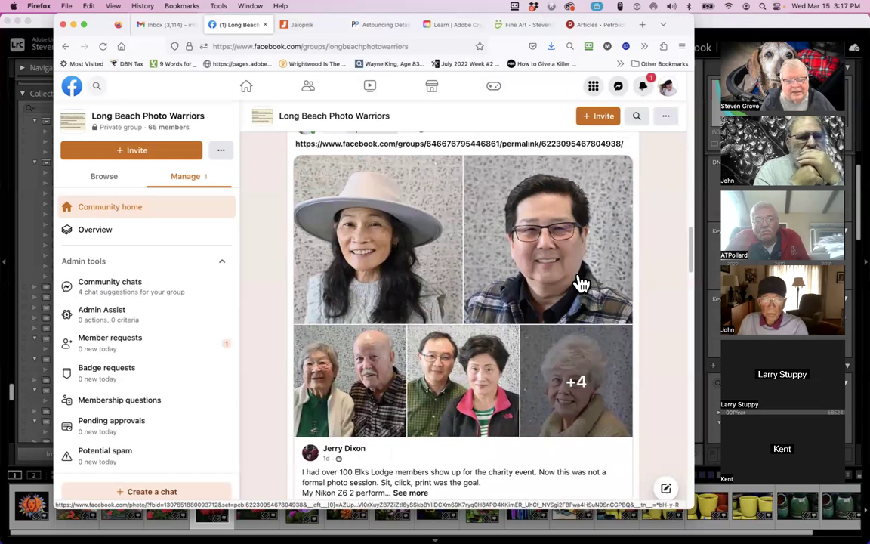
pyautogui.scroll(1, 580, 282)
pyautogui.scroll(1, 580, 282)
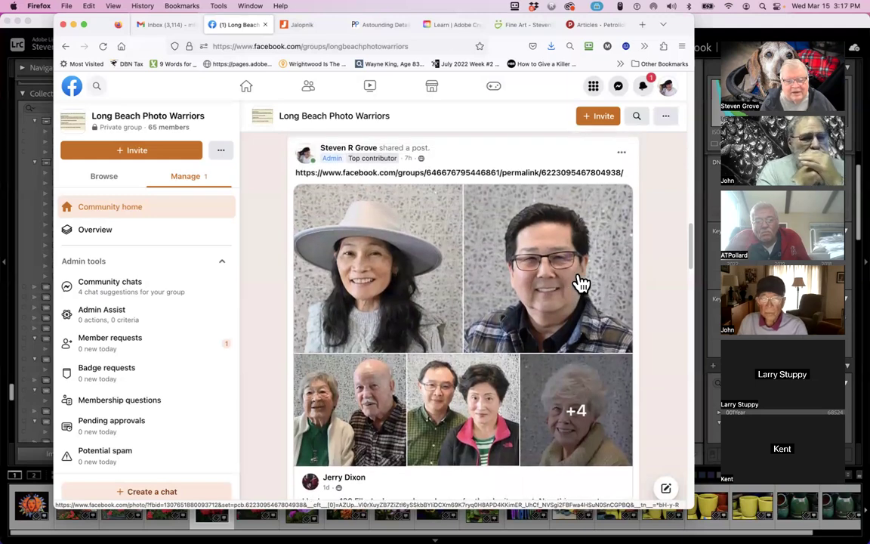
pyautogui.scroll(-1, 580, 281)
pyautogui.scroll(-1, 580, 281)
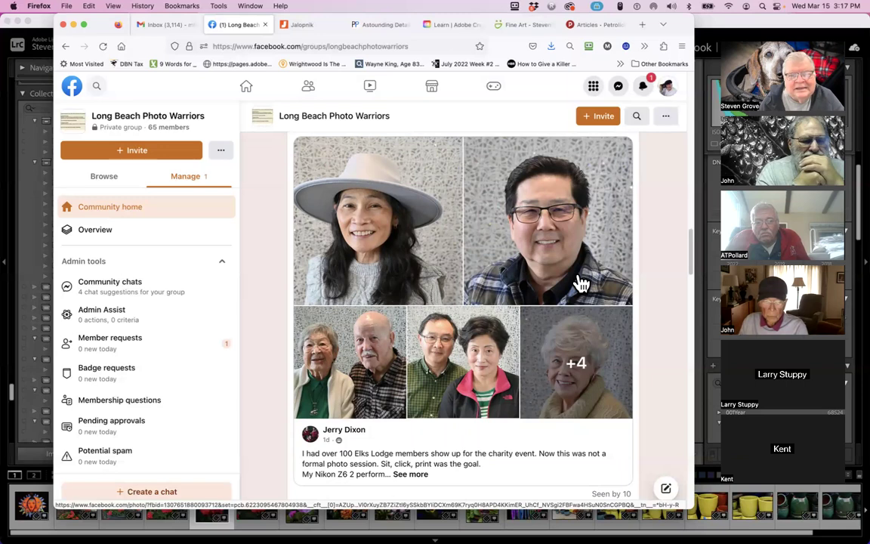
pyautogui.scroll(1, 553, 254)
pyautogui.scroll(-5, 554, 254)
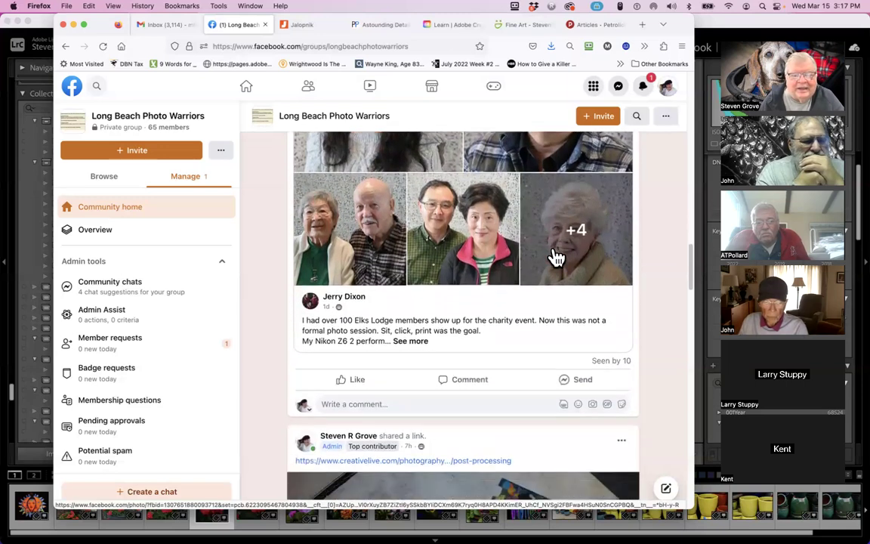
# Look over the shared CreativeLive link to The Ultimate Guide to Learning Photography: Post-Processing
pyautogui.scroll(-15, 555, 258)
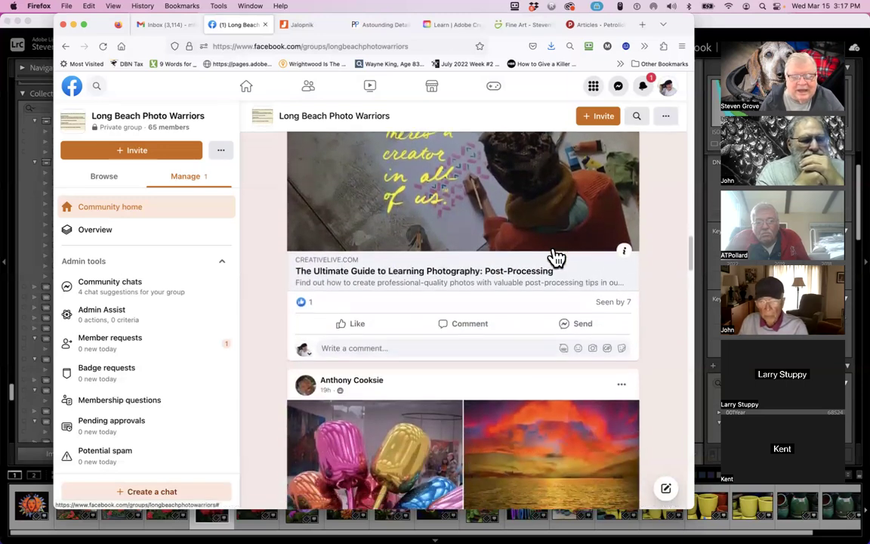
pyautogui.scroll(-5, 556, 259)
pyautogui.scroll(9, 556, 258)
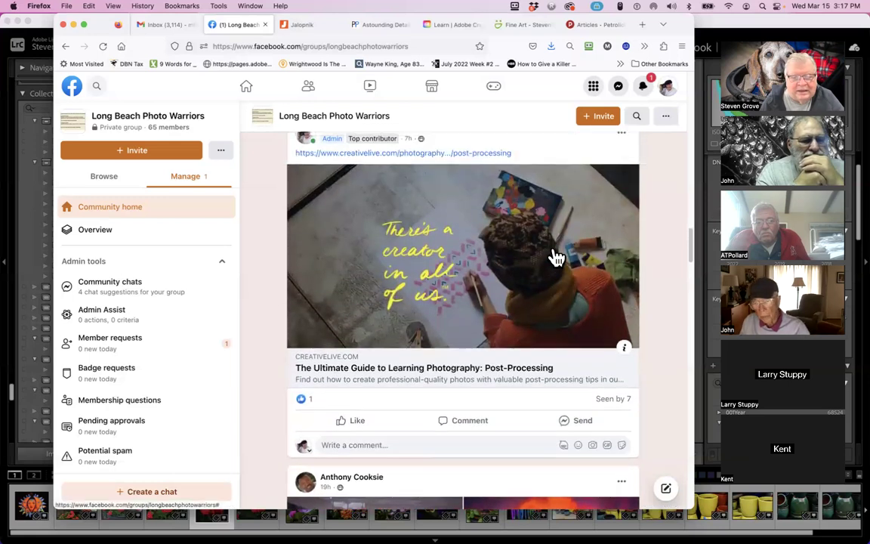
pyautogui.scroll(2, 556, 259)
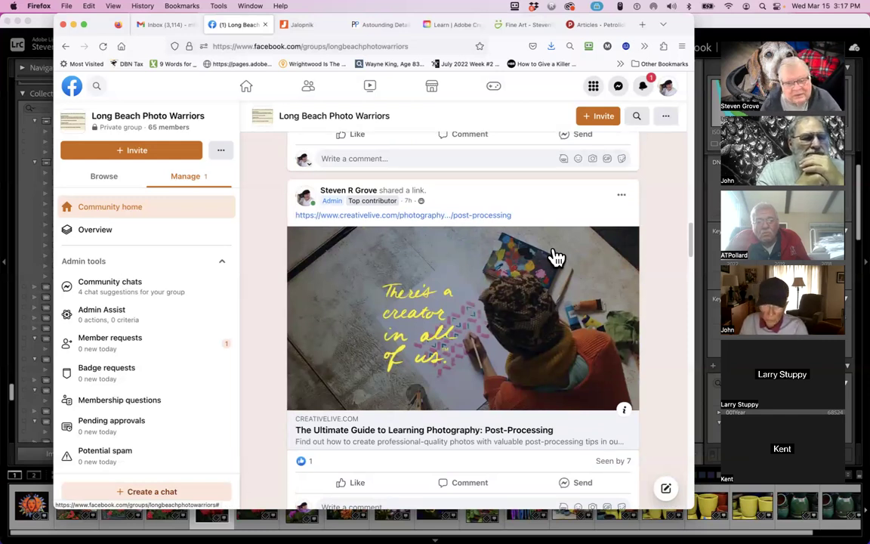
pyautogui.scroll(-1, 556, 258)
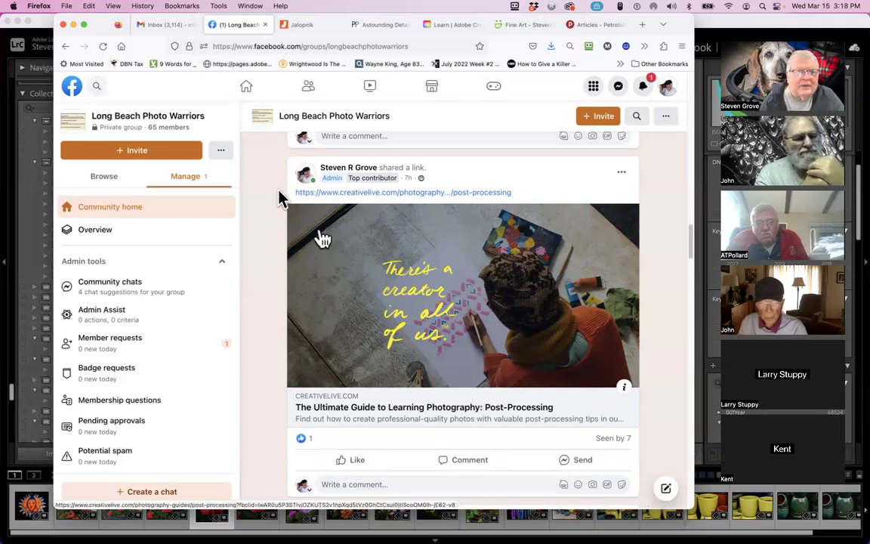
# Close the browser window to return to Lightroom Classic and show the aaaclass collection as a thumbnail grid
pyautogui.click(63, 25)
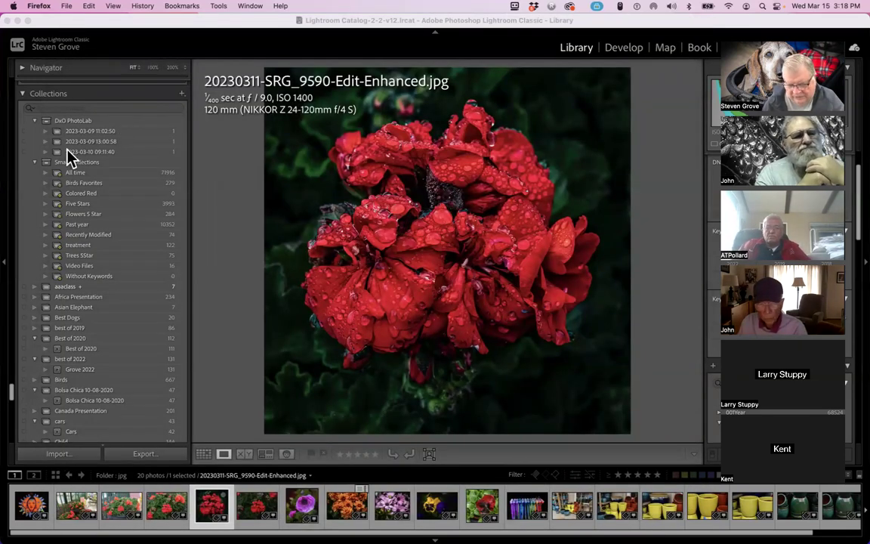
pyautogui.scroll(-4, 97, 161)
pyautogui.scroll(18, 96, 161)
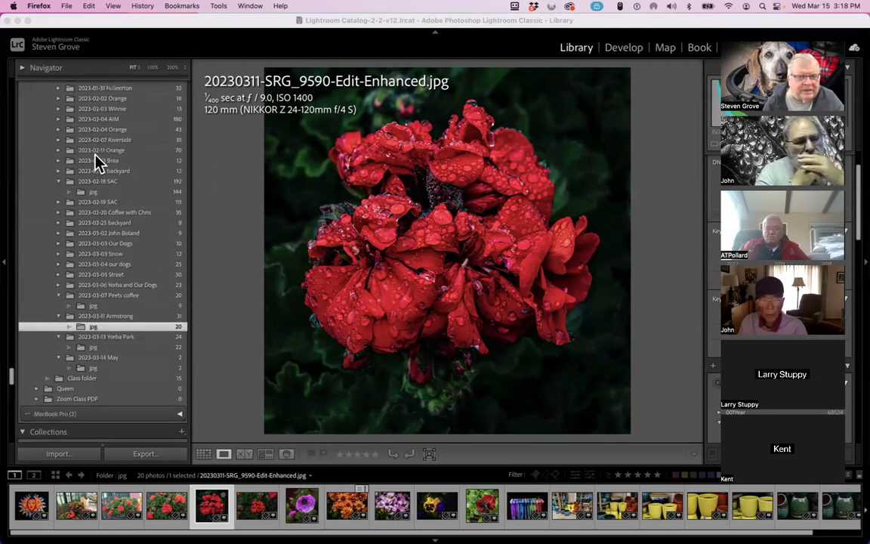
pyautogui.scroll(-5, 97, 162)
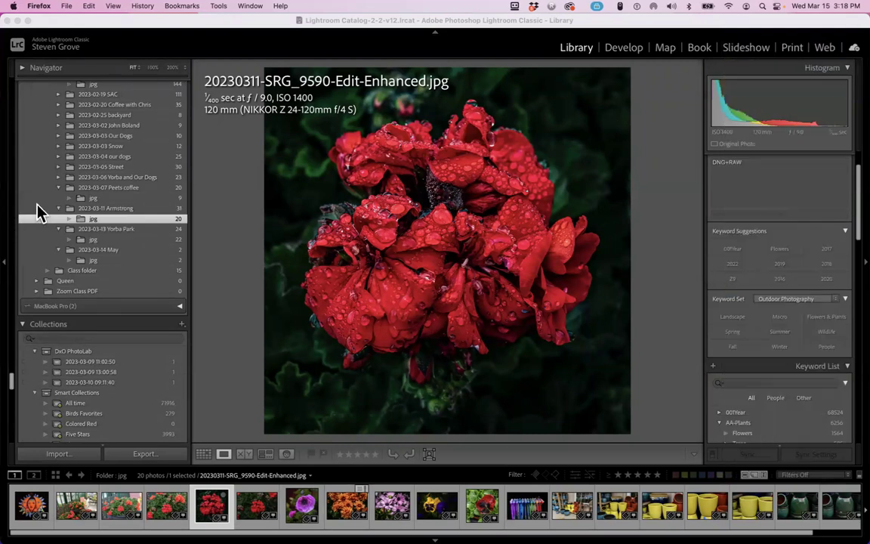
pyautogui.scroll(-10, 106, 188)
pyautogui.scroll(-3, 107, 188)
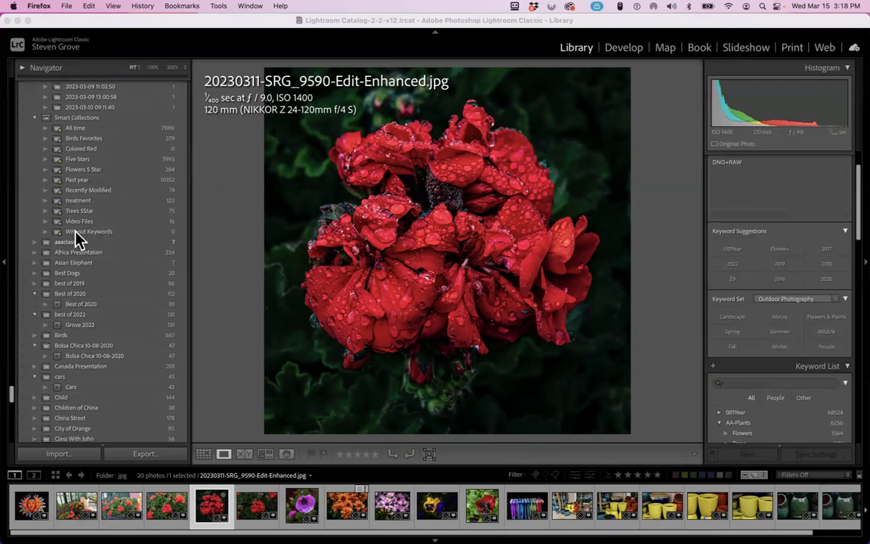
pyautogui.click(172, 242)
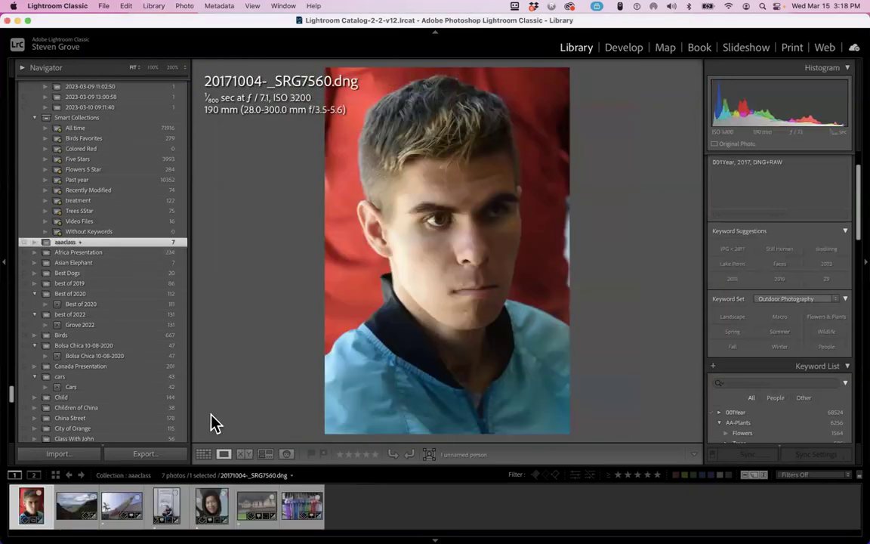
pyautogui.click(204, 454)
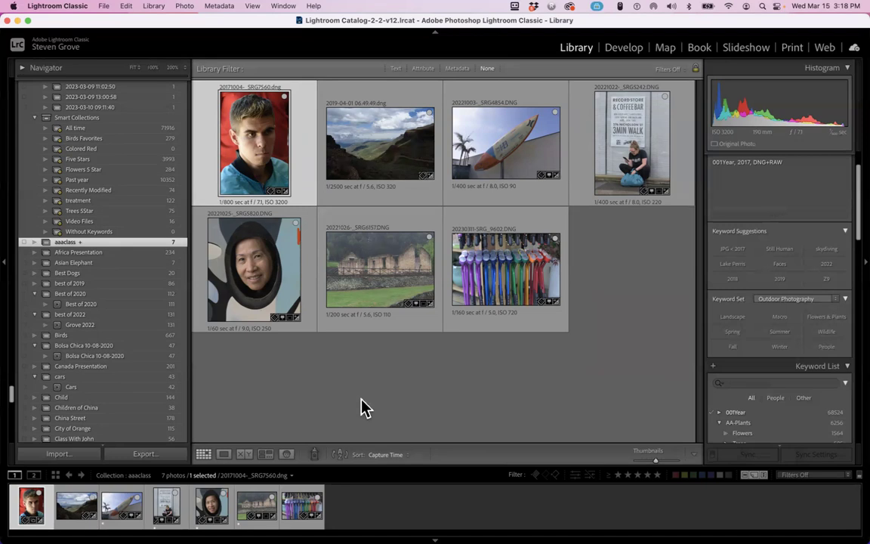
# Select the mountain valley photo 2019-04-01 06.49.49.dng in the collection and open it in the Develop module
pyautogui.doubleClick(371, 129)
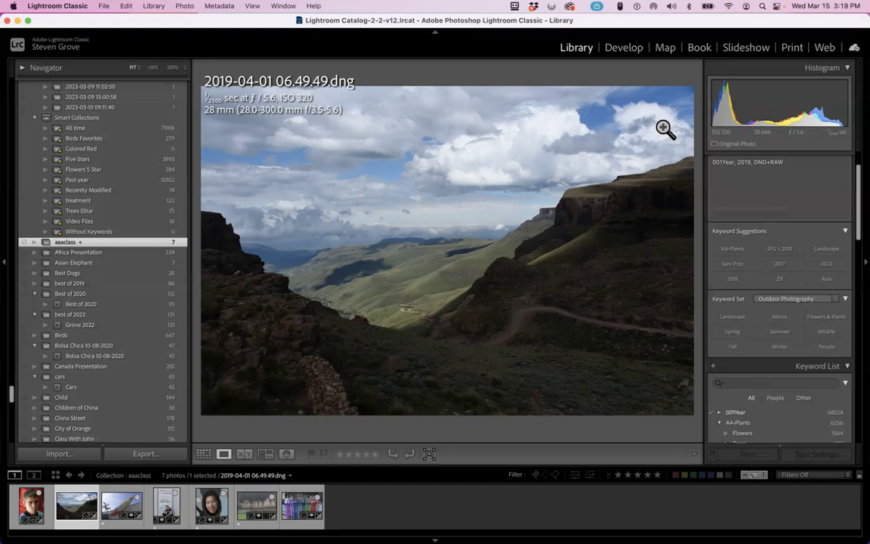
pyautogui.press('Left')
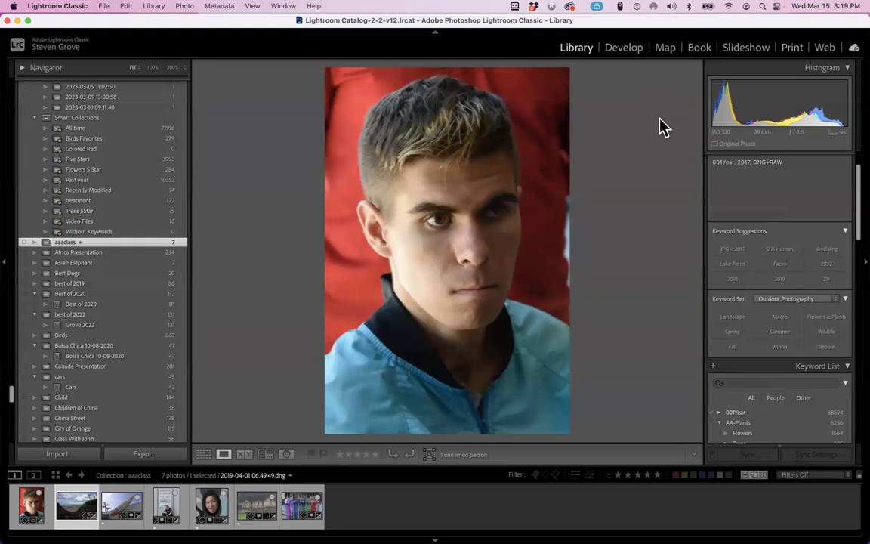
pyautogui.click(77, 505)
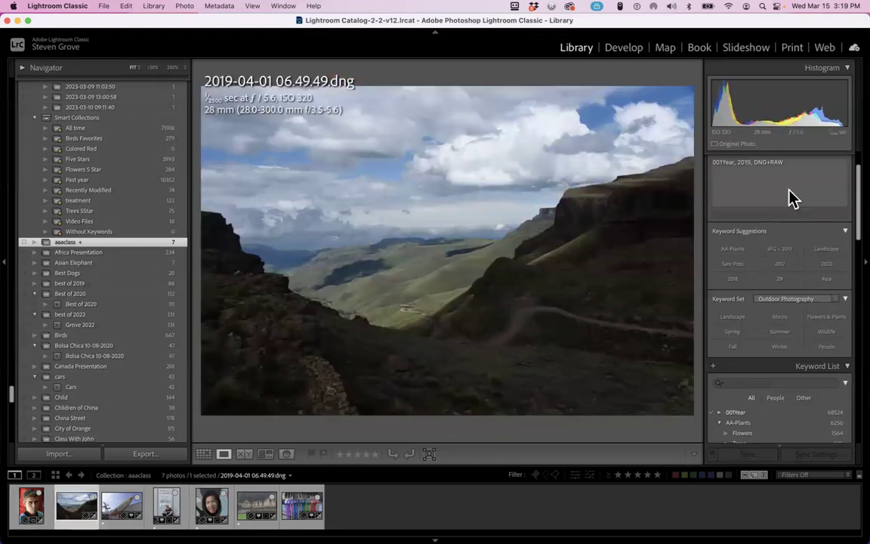
pyautogui.click(621, 53)
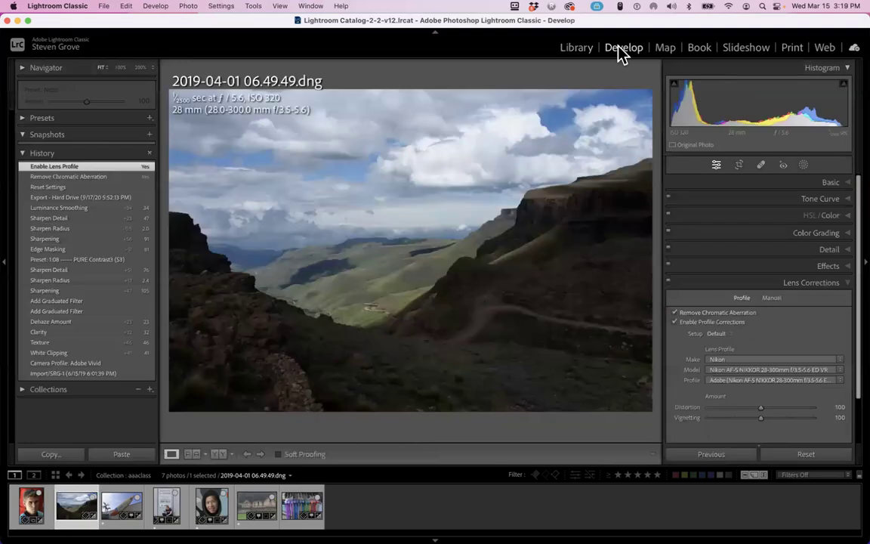
# Try a brighter exposure on the mountain valley photo using the Basic adjustments, and set Exposure to -0.30
pyautogui.click(782, 182)
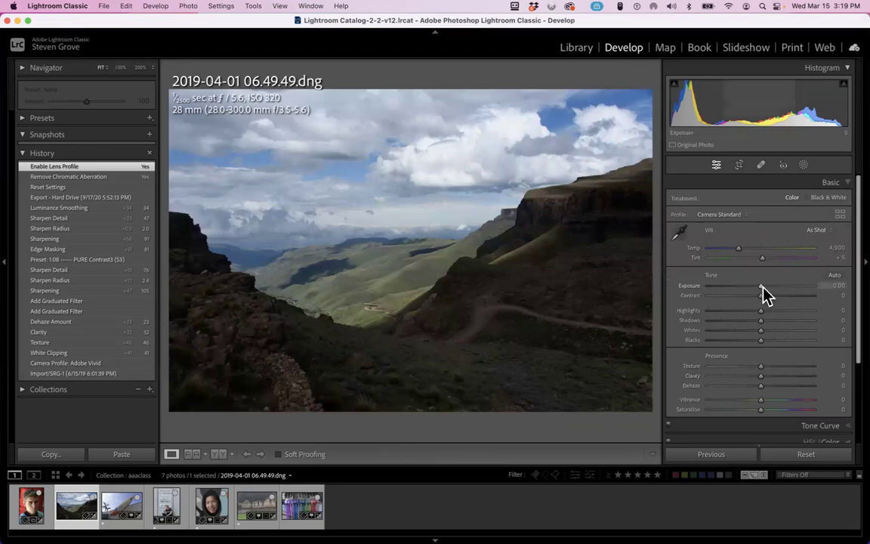
pyautogui.moveTo(760, 287); pyautogui.dragTo(788, 288)
pyautogui.moveTo(792, 285); pyautogui.dragTo(756, 286)
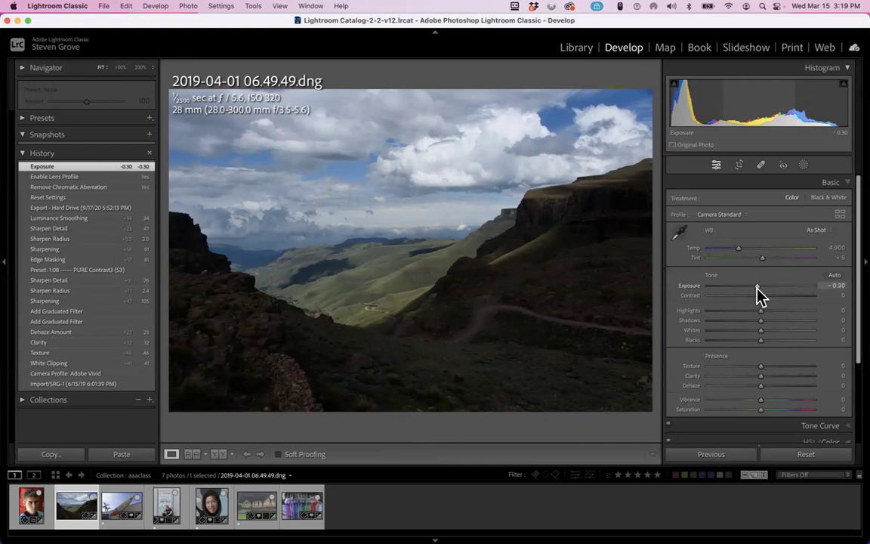
# Set the mountain valley photo's overall Contrast to -6 in the Basic adjustments
pyautogui.moveTo(759, 295)
pyautogui.mouseDown()
pyautogui.moveTo(809, 295)
pyautogui.moveTo(706, 296)
pyautogui.moveTo(758, 295)
pyautogui.mouseUp()
pyautogui.scroll(-1, 777, 225)
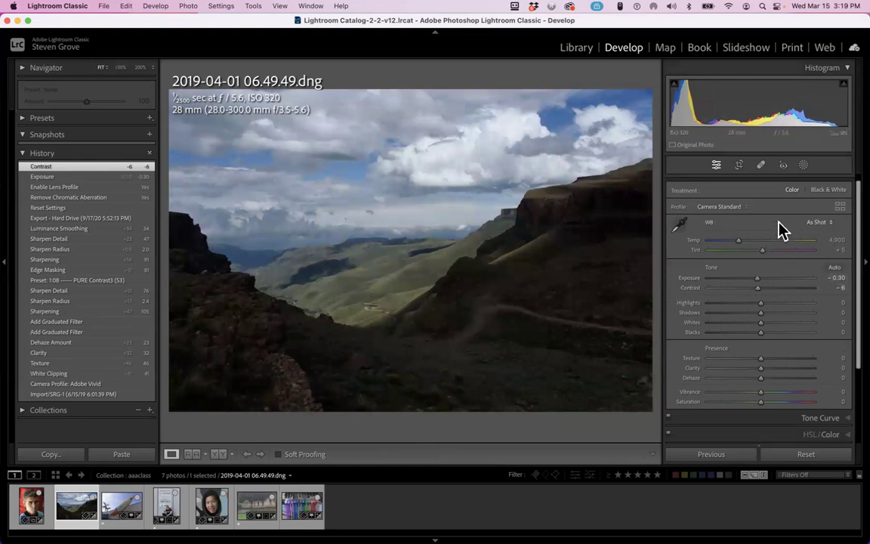
pyautogui.scroll(-5, 782, 229)
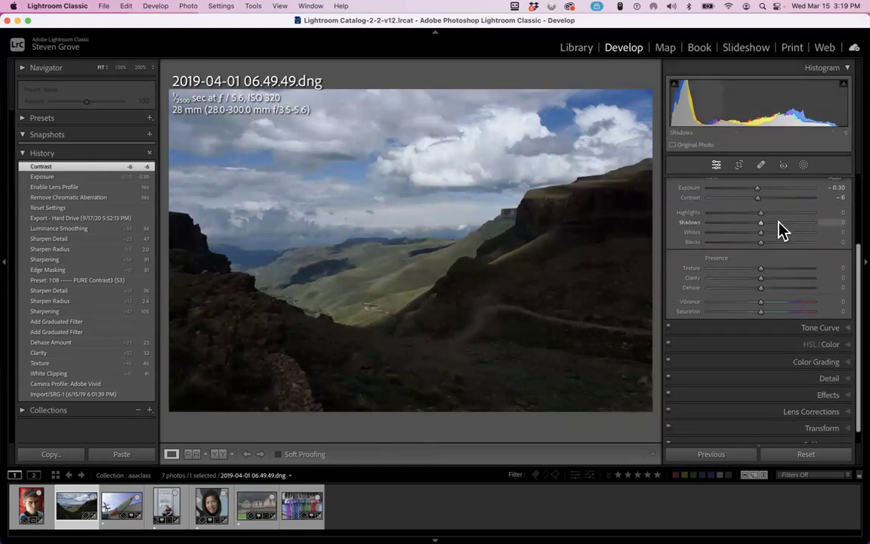
pyautogui.scroll(5, 782, 228)
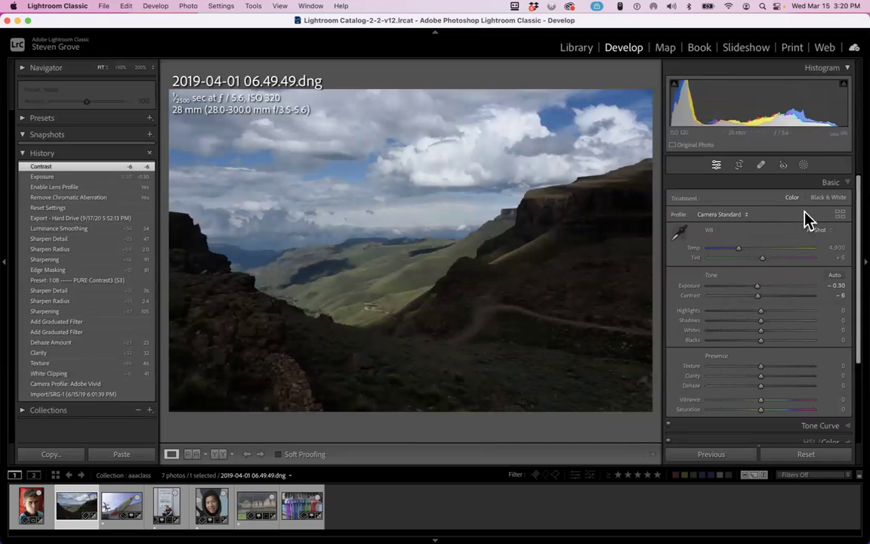
# Create a Sky mask on the mountain valley photo and set its Exposure to -0.47, Highlights to -38 and Shadows to 44
pyautogui.click(805, 164)
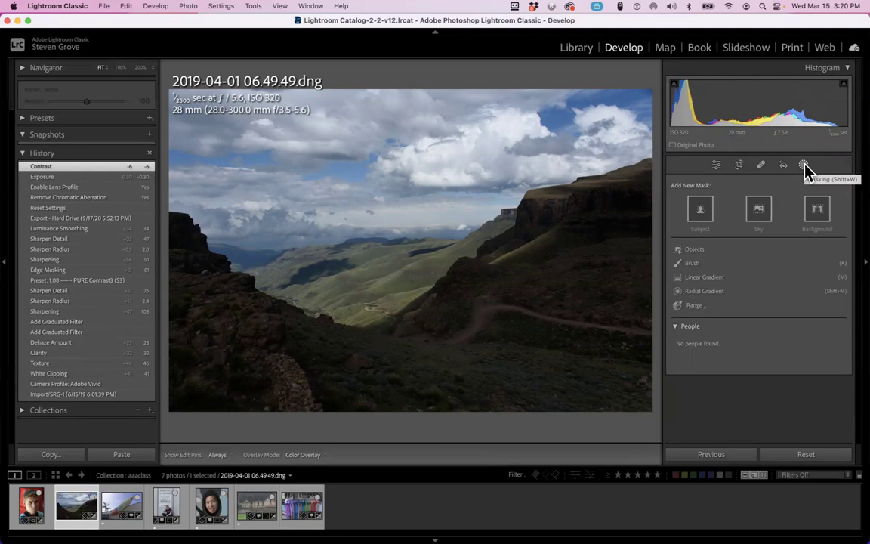
pyautogui.click(760, 212)
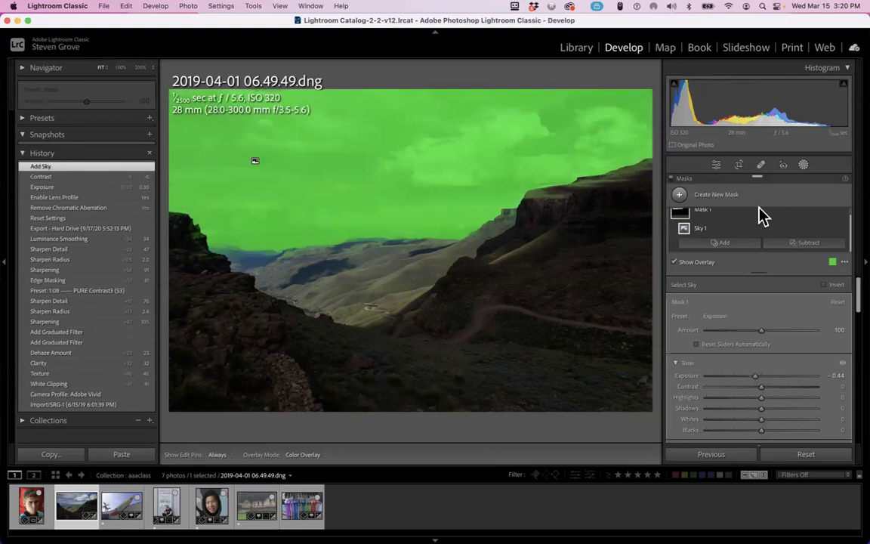
pyautogui.scroll(-3, 755, 305)
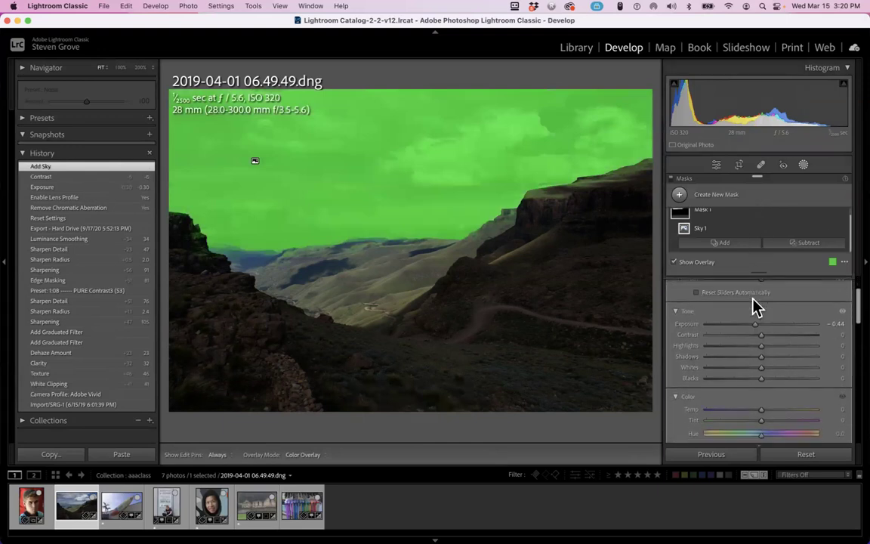
pyautogui.scroll(-2, 755, 305)
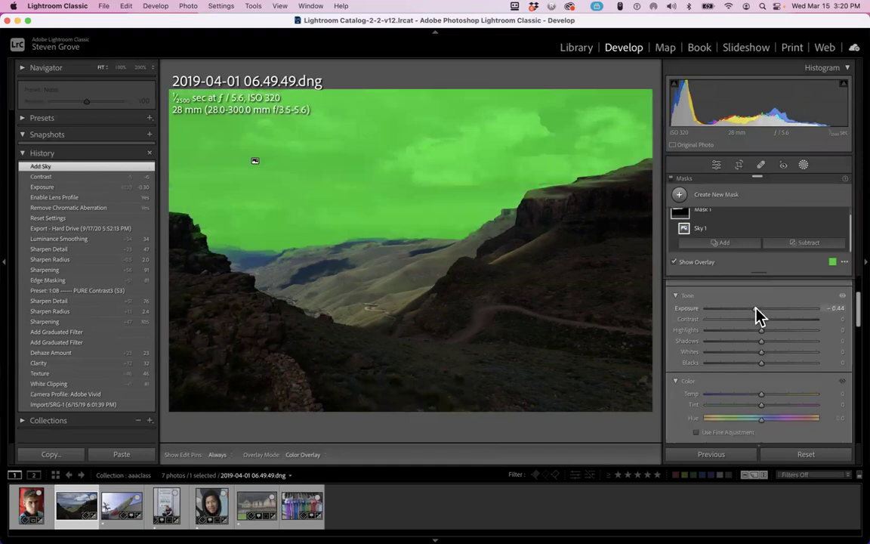
pyautogui.press('o')
pyautogui.moveTo(763, 316); pyautogui.dragTo(786, 348)
pyautogui.press('o')
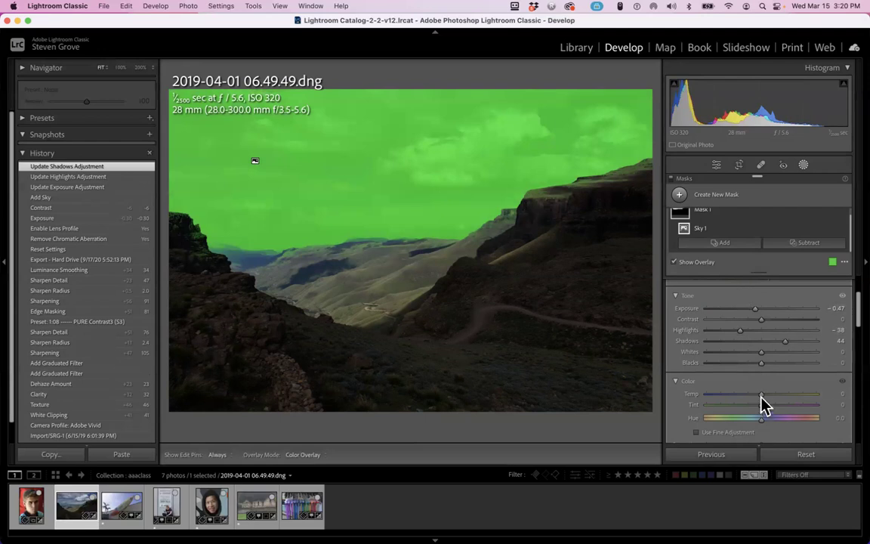
# Try a warmer colour temperature on the sky mask with the overlay hidden, and set its Temp to -3
pyautogui.press('o')
pyautogui.moveTo(790, 396); pyautogui.dragTo(857, 398)
pyautogui.moveTo(800, 400); pyautogui.dragTo(762, 402)
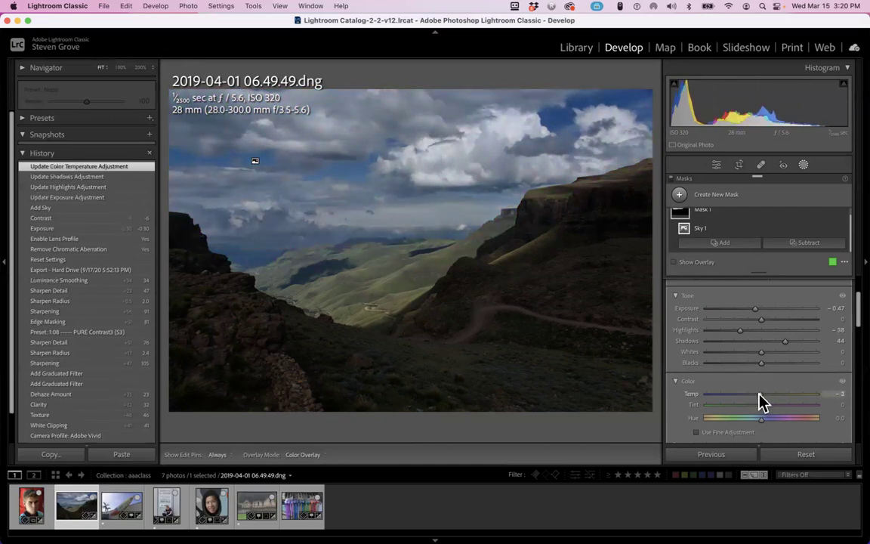
pyautogui.press('o')
pyautogui.scroll(1, 792, 246)
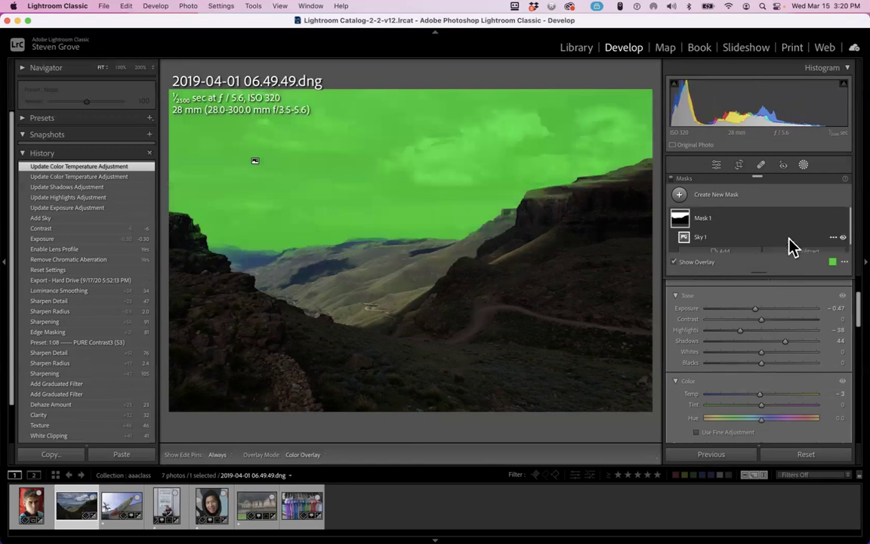
# Invert the sky mask to cover the land, and raise the mask's Exposure to 0.89
pyautogui.click(680, 195)
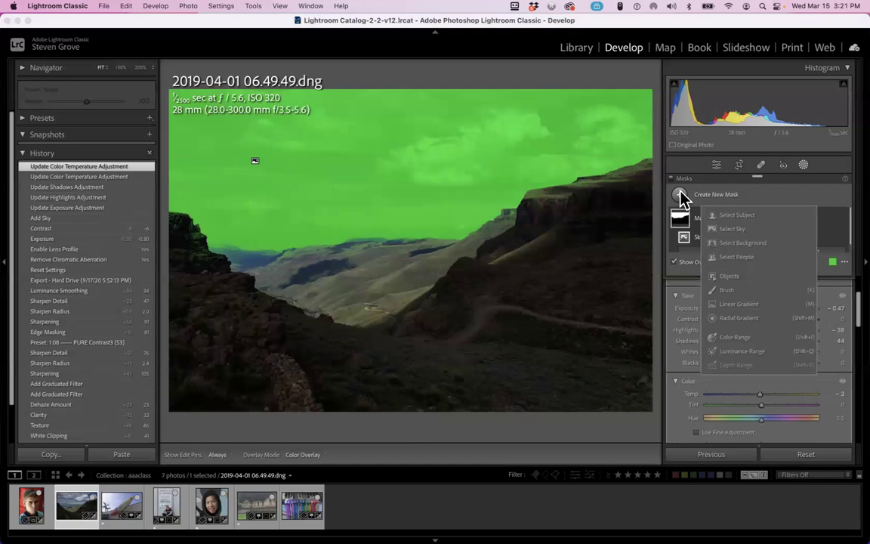
pyautogui.click(800, 201)
pyautogui.click(835, 225)
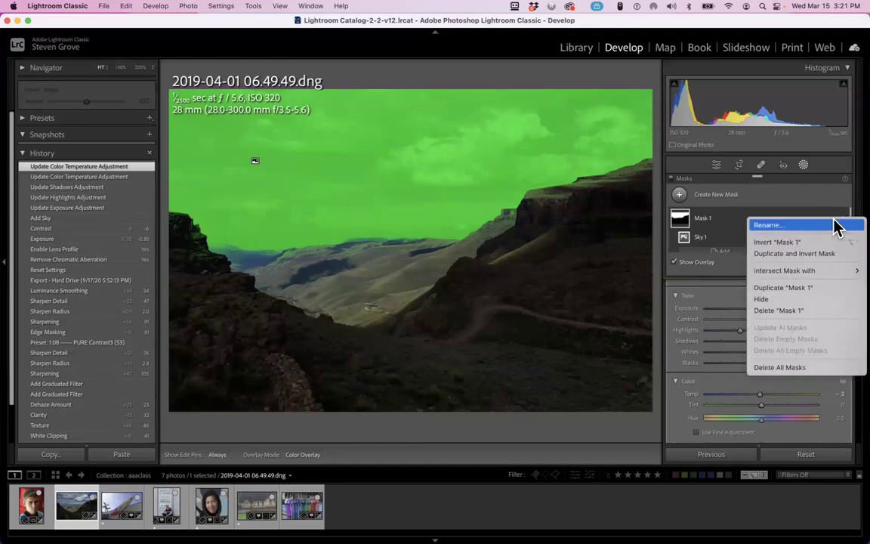
pyautogui.click(799, 242)
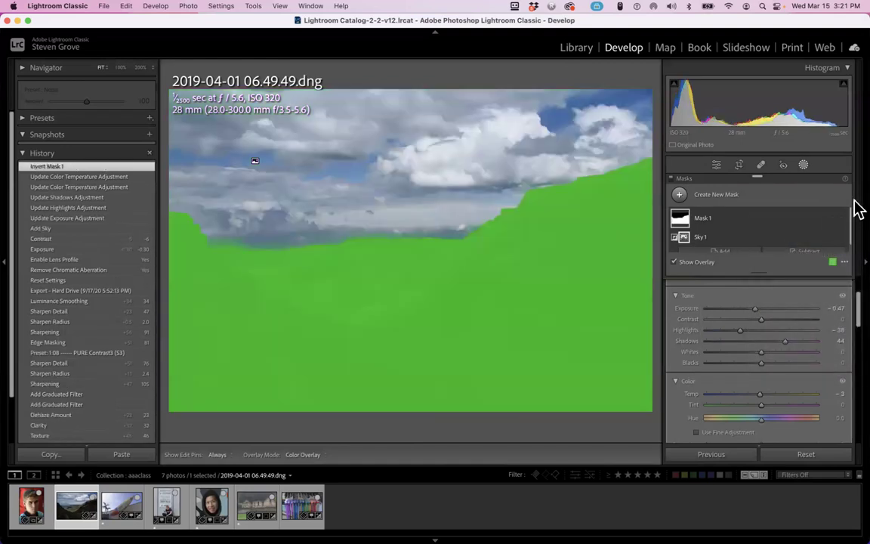
pyautogui.press('o')
pyautogui.moveTo(757, 309); pyautogui.dragTo(778, 309)
pyautogui.press('o')
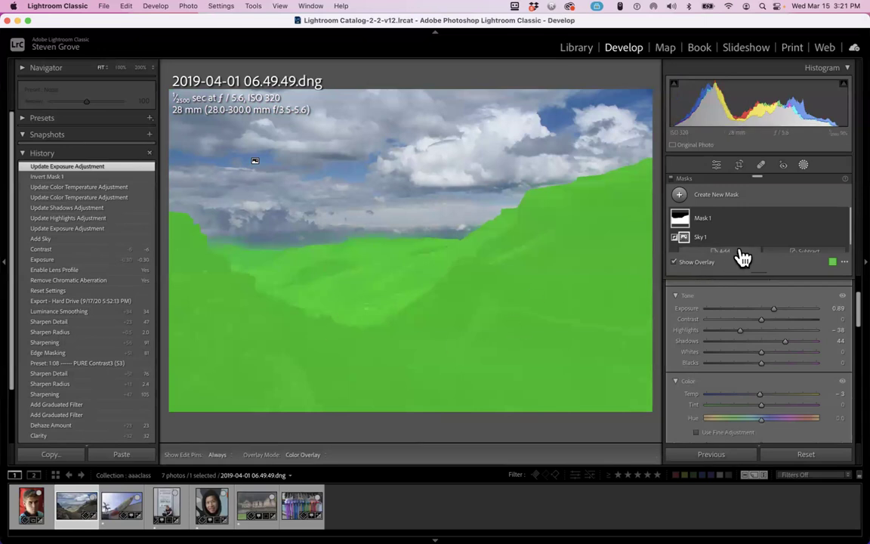
# Add a new Objects mask covering the rocky foreground and the dark hillsides on both sides of the valley
pyautogui.click(679, 194)
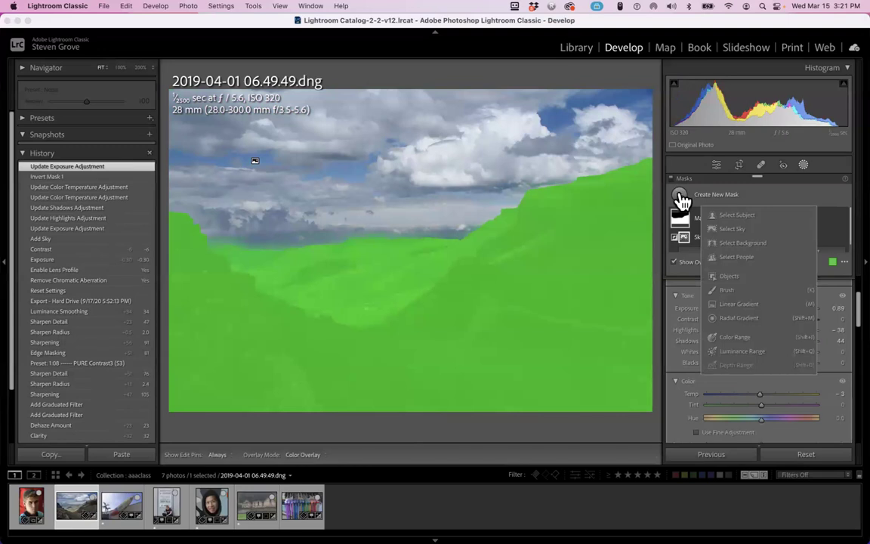
pyautogui.click(817, 198)
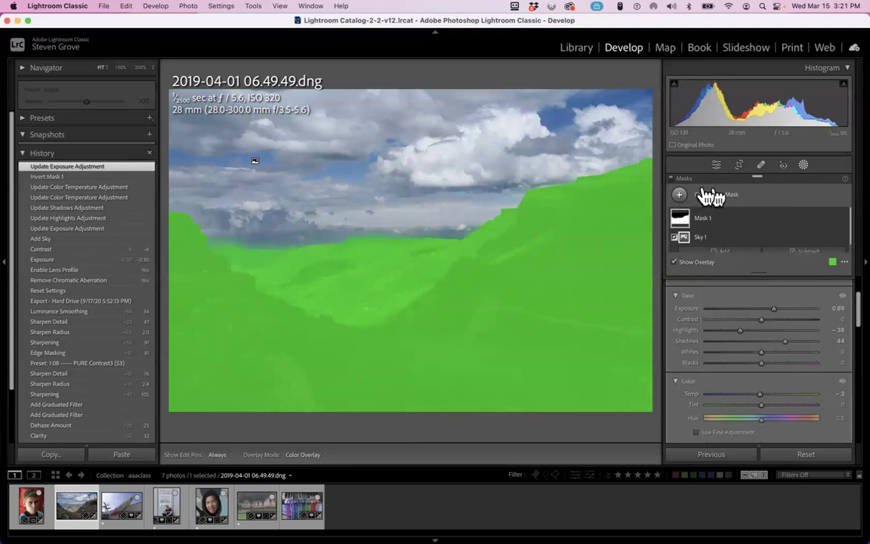
pyautogui.click(805, 168)
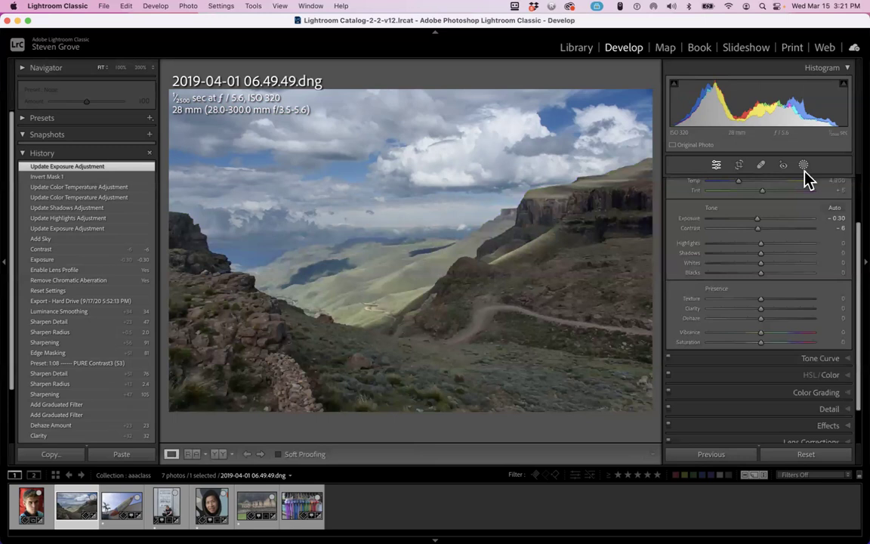
pyautogui.click(805, 166)
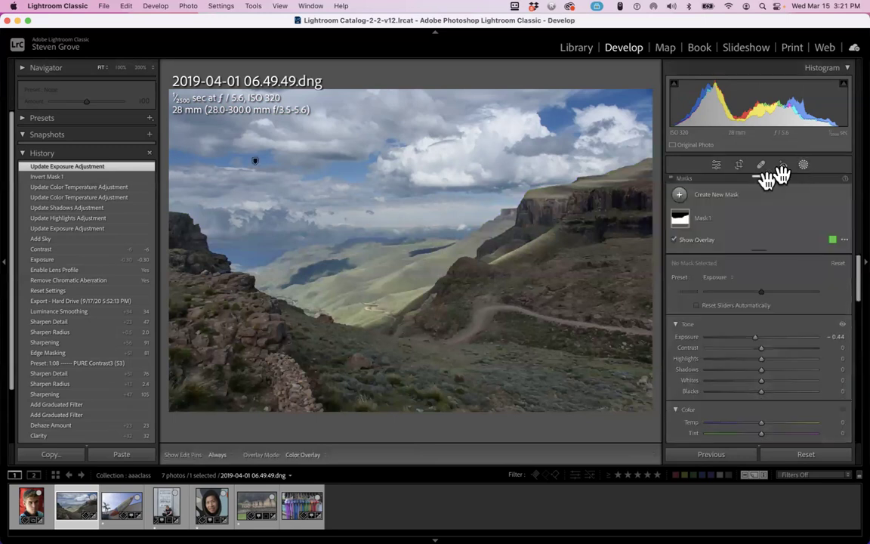
pyautogui.click(679, 197)
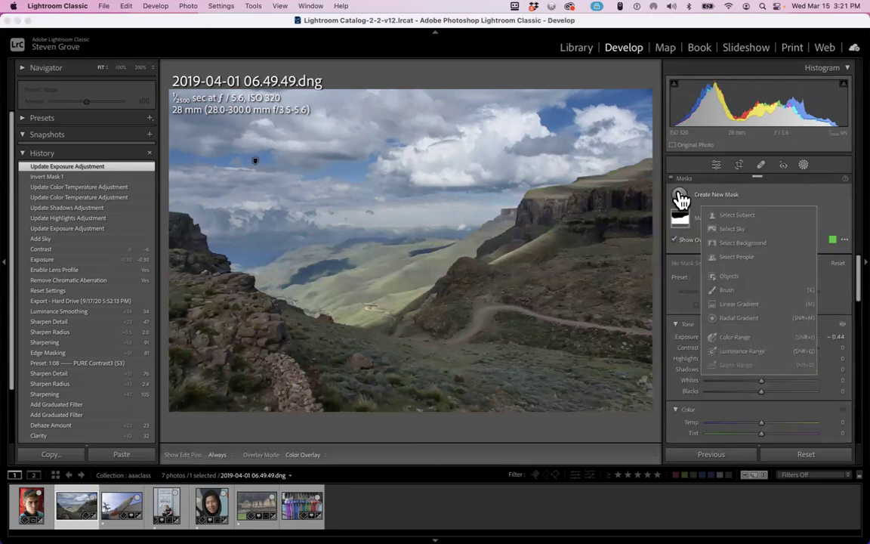
pyautogui.click(727, 281)
pyautogui.scroll(10, 198, 293)
pyautogui.moveTo(190, 246)
pyautogui.mouseDown()
pyautogui.moveTo(224, 378)
pyautogui.moveTo(201, 383)
pyautogui.moveTo(489, 412)
pyautogui.moveTo(576, 410)
pyautogui.moveTo(619, 410)
pyautogui.moveTo(609, 395)
pyautogui.moveTo(306, 360)
pyautogui.moveTo(216, 292)
pyautogui.moveTo(234, 314)
pyautogui.moveTo(373, 374)
pyautogui.moveTo(430, 357)
pyautogui.moveTo(478, 320)
pyautogui.moveTo(581, 319)
pyautogui.moveTo(587, 271)
pyautogui.moveTo(635, 202)
pyautogui.moveTo(554, 217)
pyautogui.moveTo(538, 247)
pyautogui.moveTo(489, 272)
pyautogui.moveTo(407, 339)
pyautogui.moveTo(415, 357)
pyautogui.moveTo(629, 360)
pyautogui.moveTo(647, 250)
pyautogui.mouseUp()
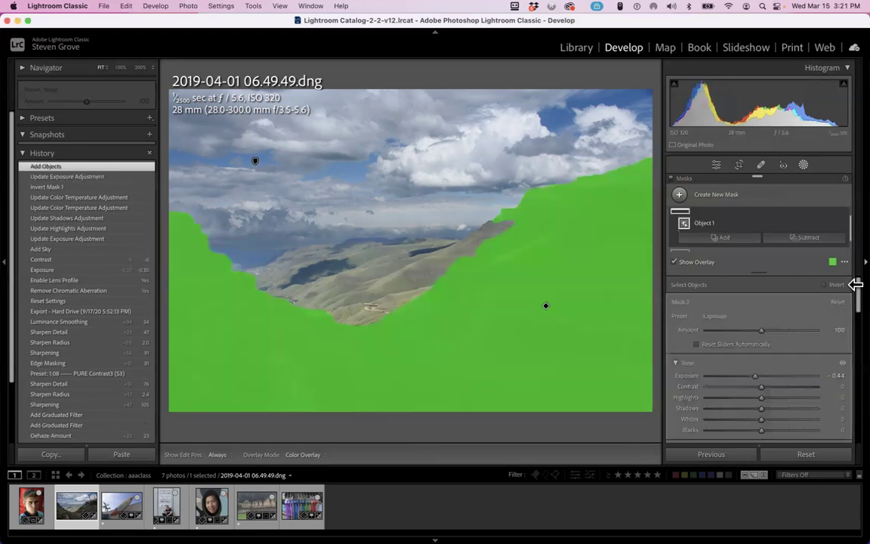
# Set the foreground object mask's Exposure to -0.02, Contrast to 20, Highlights to -100, Shadows to 100, Whites to 18 and Blacks to -37
pyautogui.moveTo(754, 376); pyautogui.dragTo(677, 400)
pyautogui.moveTo(761, 409); pyautogui.dragTo(847, 406)
pyautogui.scroll(-2, 779, 291)
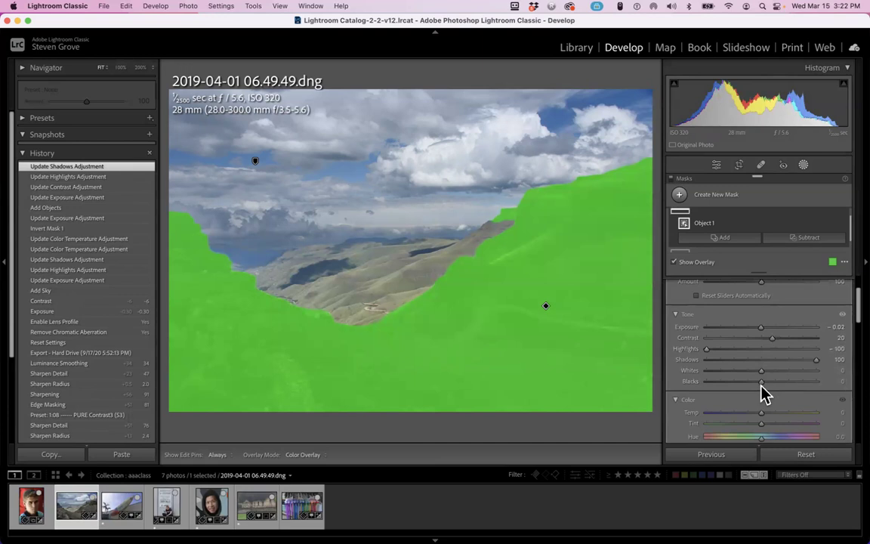
pyautogui.moveTo(762, 370); pyautogui.dragTo(742, 380)
pyautogui.press('o')
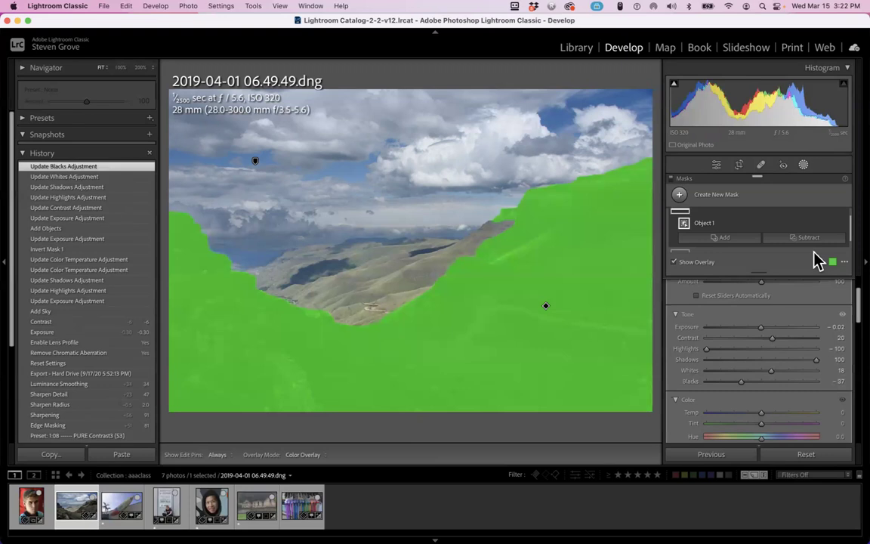
# Add a new Brush mask and paint it over the sunlit distant valley between the dark hillsides
pyautogui.click(679, 195)
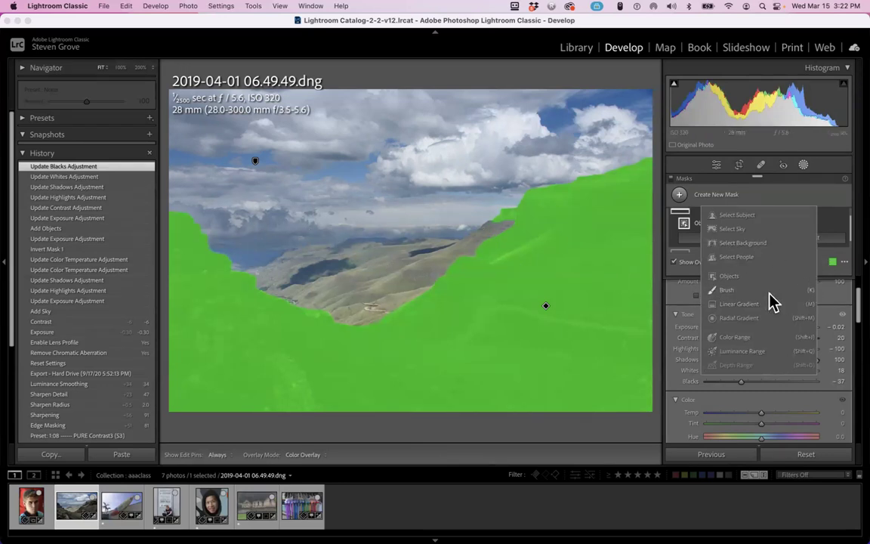
pyautogui.click(727, 293)
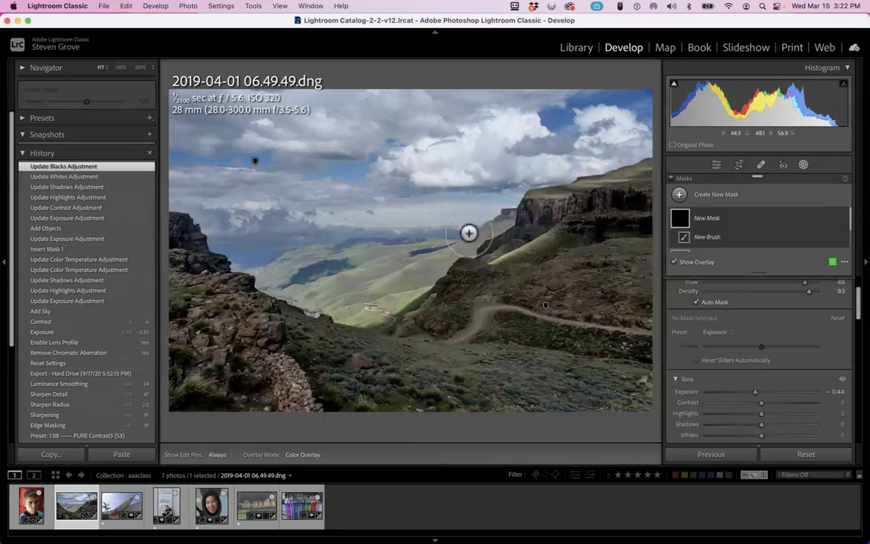
pyautogui.moveTo(493, 227)
pyautogui.mouseDown()
pyautogui.moveTo(381, 290)
pyautogui.moveTo(361, 307)
pyautogui.moveTo(371, 312)
pyautogui.moveTo(416, 276)
pyautogui.moveTo(353, 309)
pyautogui.moveTo(252, 272)
pyautogui.moveTo(325, 252)
pyautogui.moveTo(456, 242)
pyautogui.moveTo(298, 277)
pyautogui.moveTo(367, 267)
pyautogui.moveTo(349, 293)
pyautogui.moveTo(323, 297)
pyautogui.moveTo(386, 302)
pyautogui.moveTo(424, 280)
pyautogui.moveTo(456, 281)
pyautogui.mouseUp()
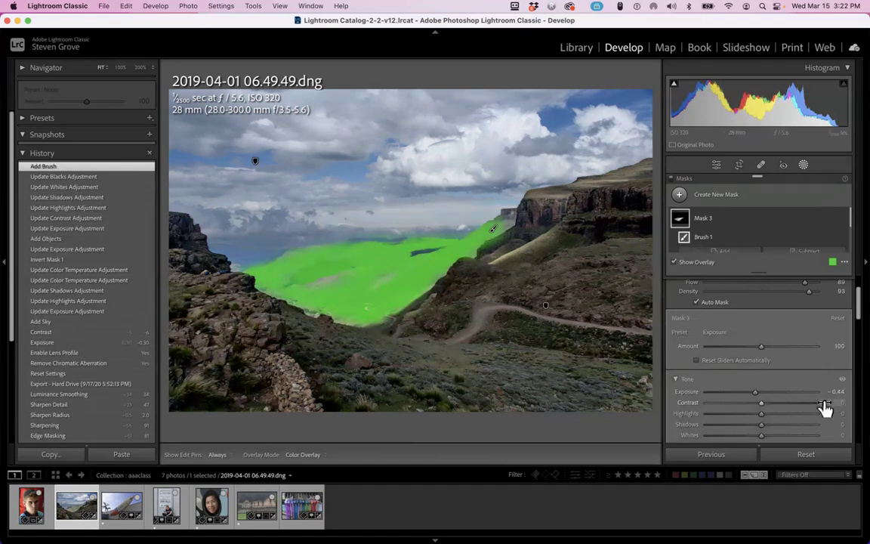
# Set the valley brush mask's Exposure to -0.34, Whites to 26, Shadows to 100 and Highlights to -100, and leave masking
pyautogui.moveTo(754, 393); pyautogui.dragTo(784, 408)
pyautogui.moveTo(779, 400); pyautogui.dragTo(759, 411)
pyautogui.press('o')
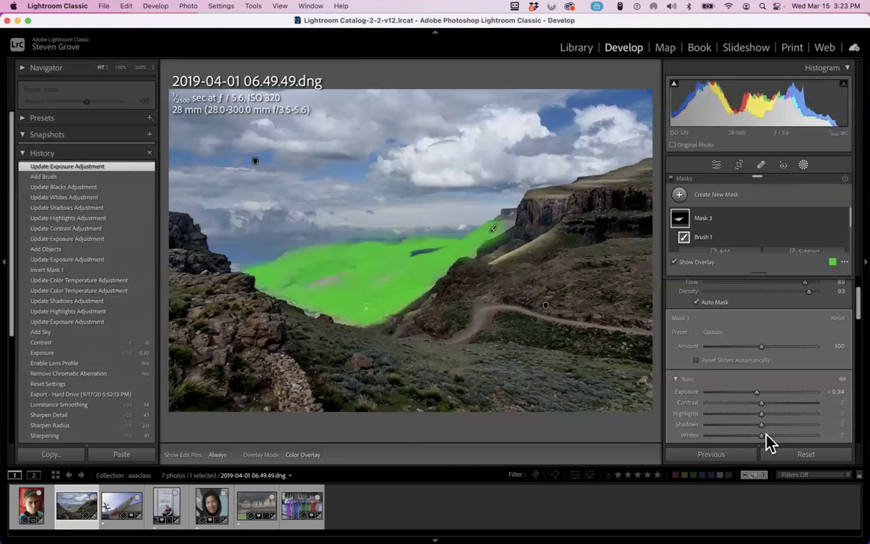
pyautogui.press('o')
pyautogui.moveTo(761, 437); pyautogui.dragTo(845, 428)
pyautogui.press('o')
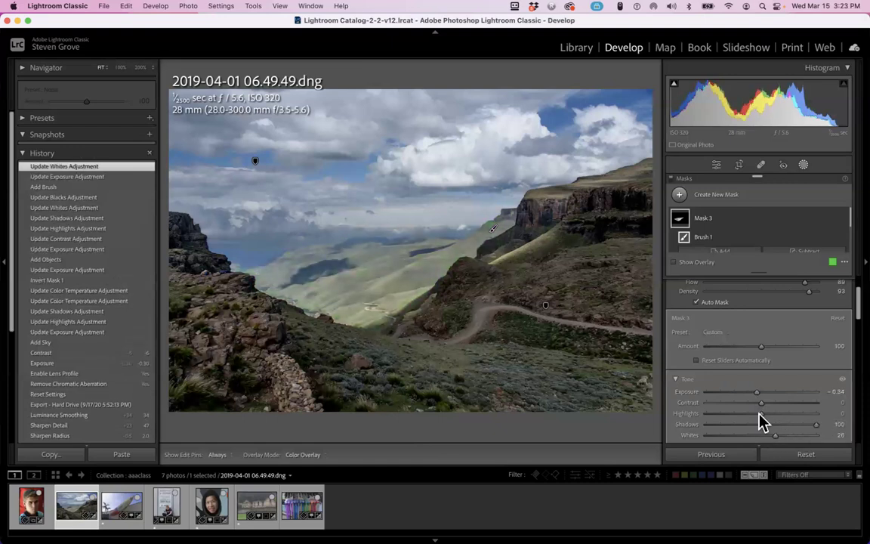
pyautogui.moveTo(761, 421); pyautogui.dragTo(660, 413)
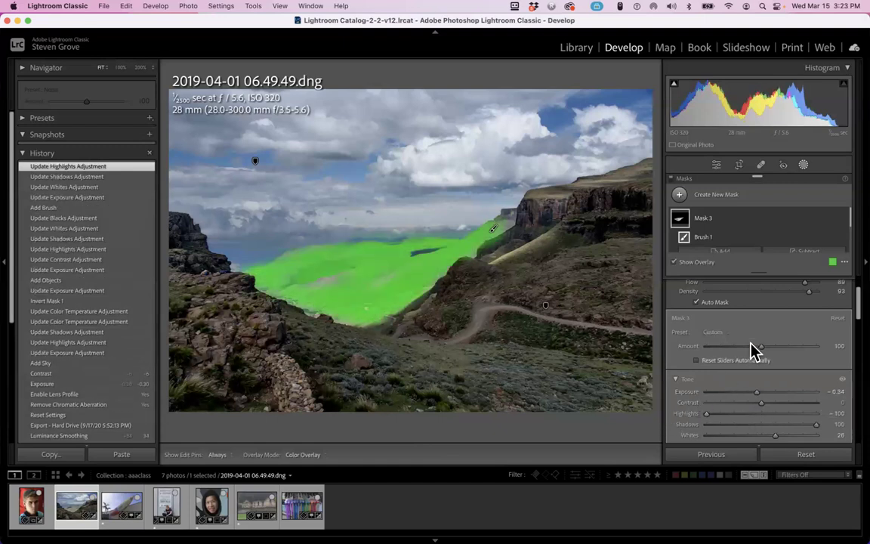
pyautogui.click(681, 197)
pyautogui.click(767, 198)
pyautogui.click(803, 167)
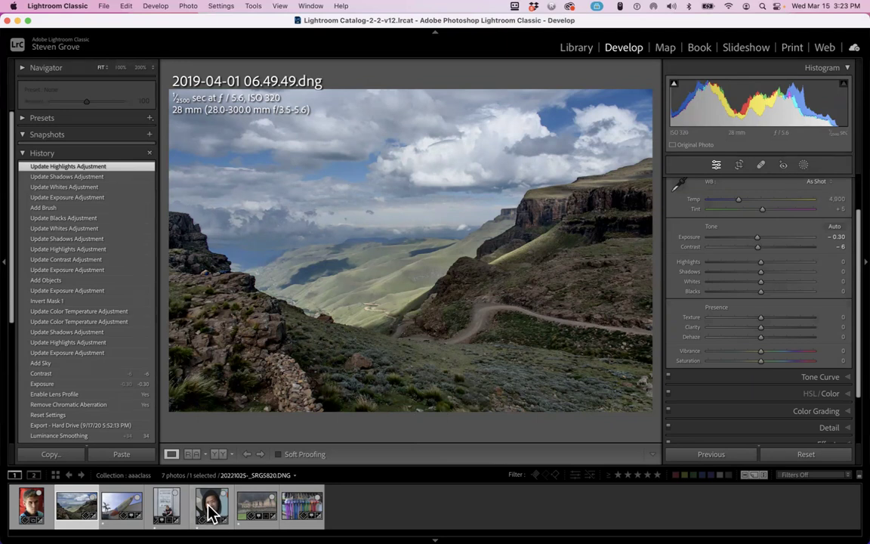
# Open the portrait 20221025-_SRG5820.DNG from the collection and change its profile to Adobe Portrait
pyautogui.click(212, 514)
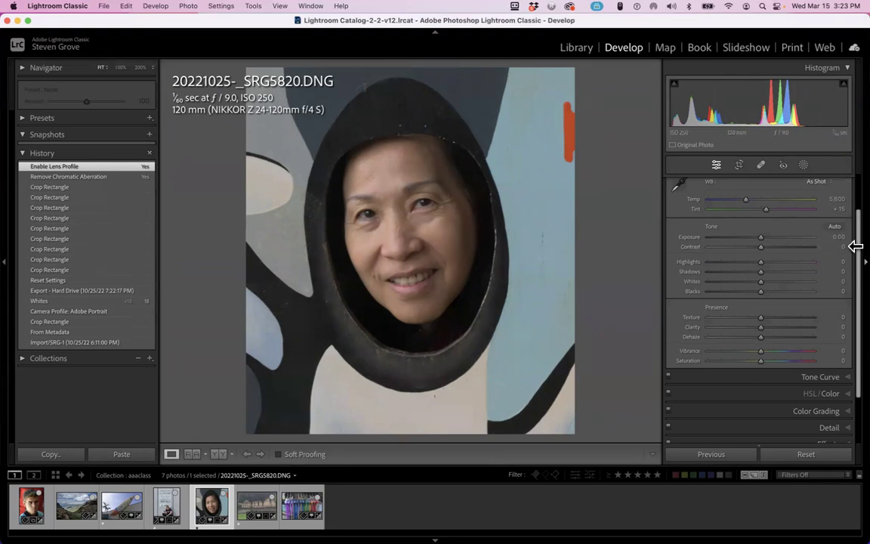
pyautogui.scroll(2, 855, 242)
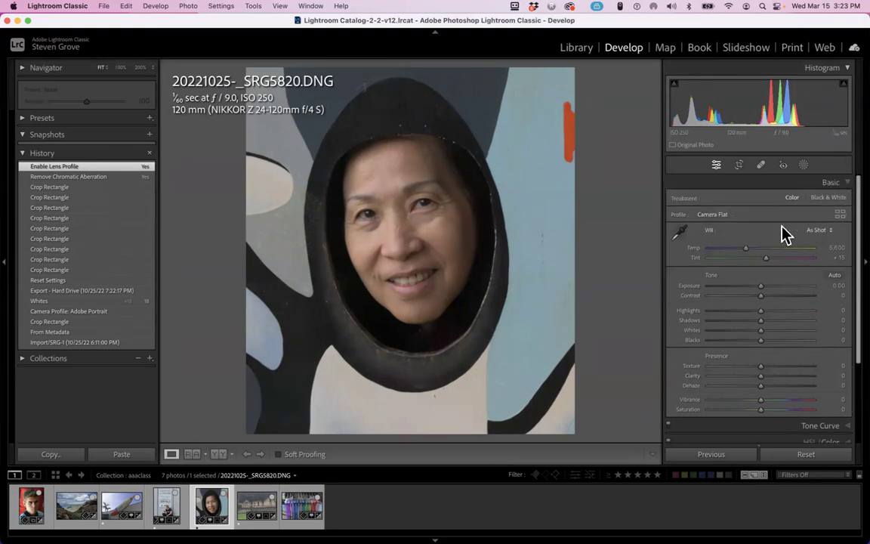
pyautogui.click(734, 216)
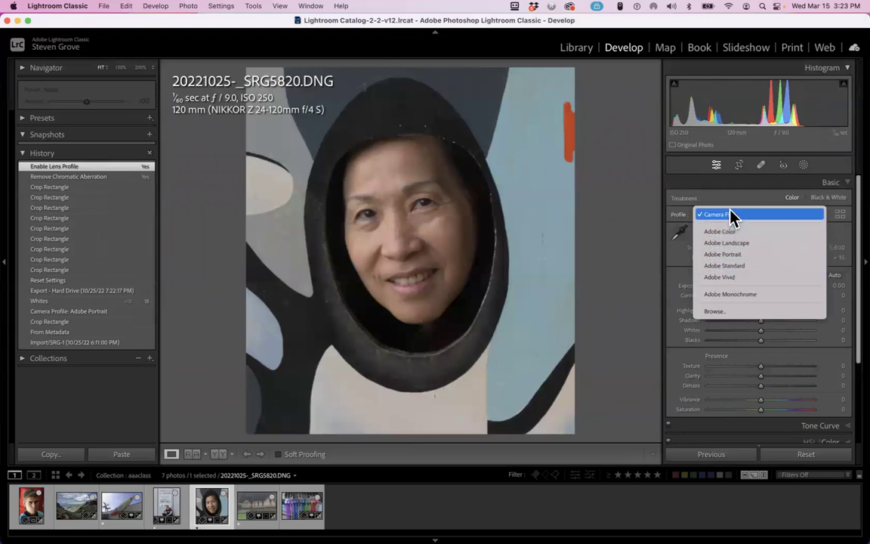
pyautogui.click(739, 256)
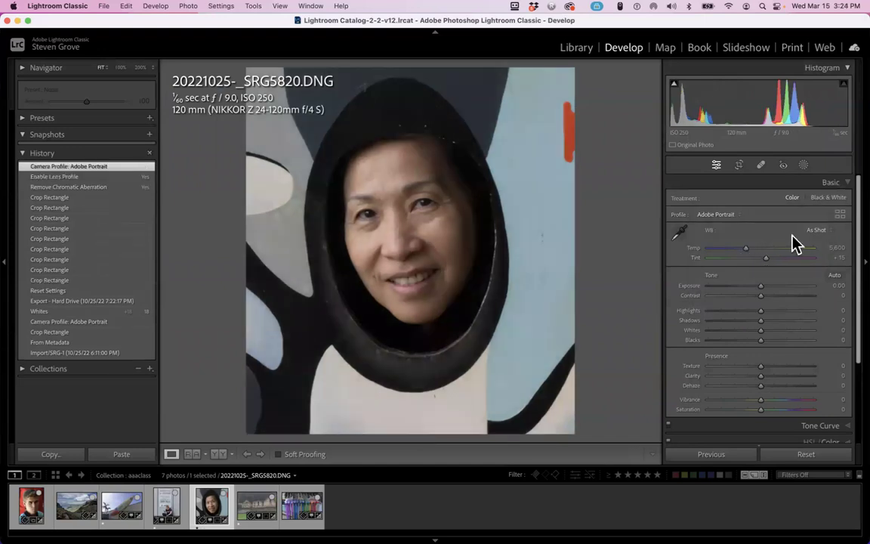
# Create a people mask covering only Person 1's face skin in the portrait
pyautogui.scroll(2, 791, 235)
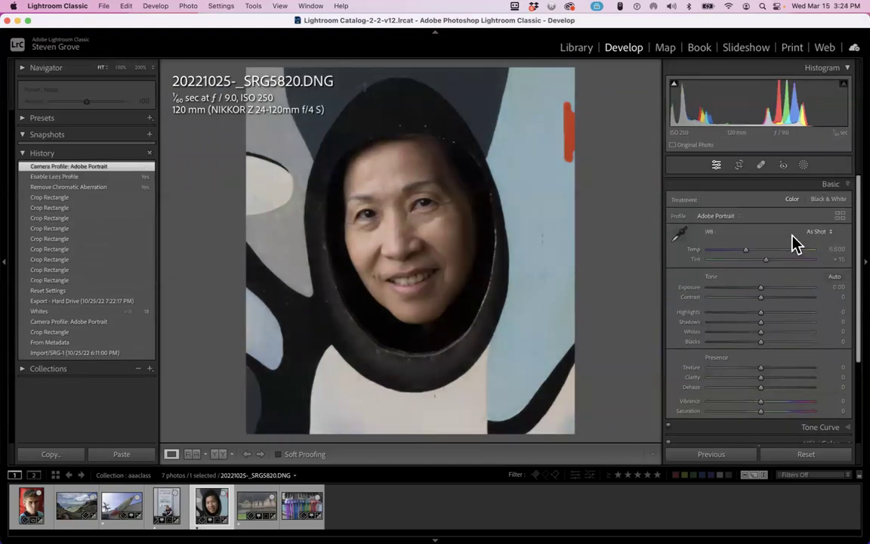
pyautogui.click(804, 165)
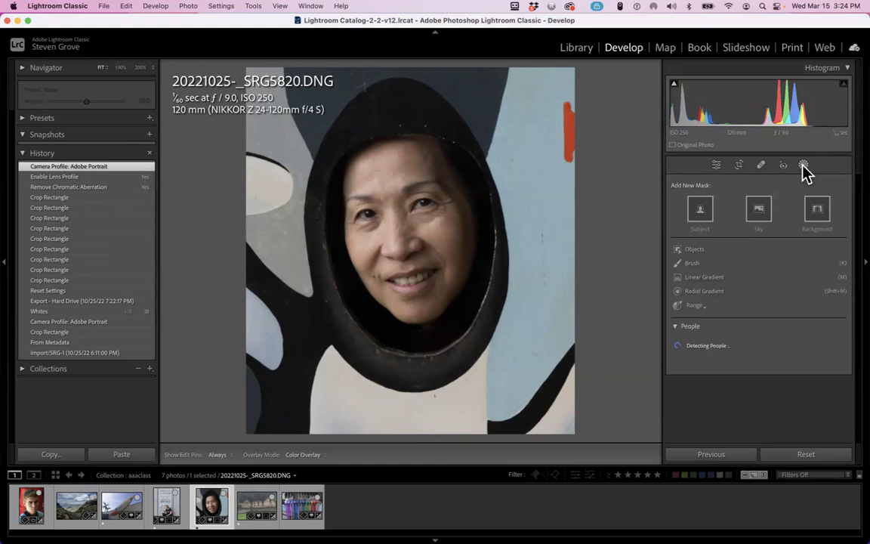
pyautogui.click(677, 328)
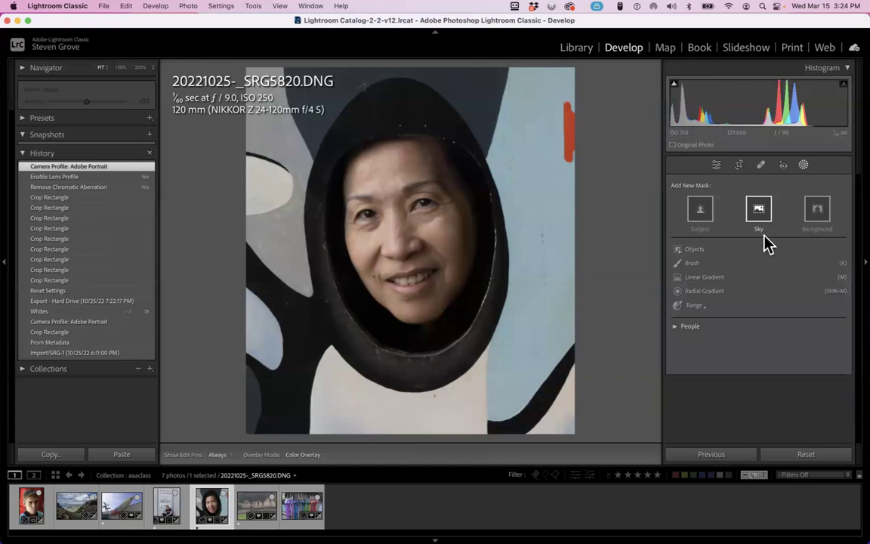
pyautogui.click(677, 327)
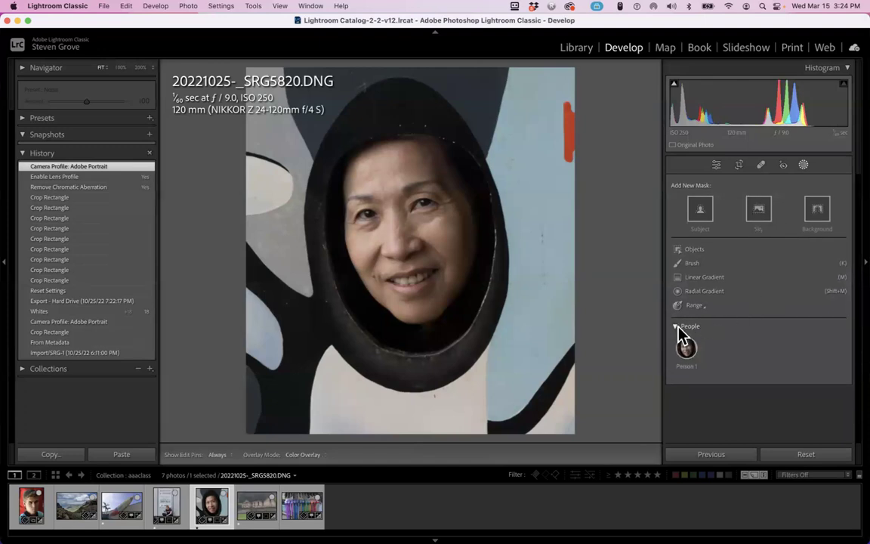
pyautogui.click(688, 350)
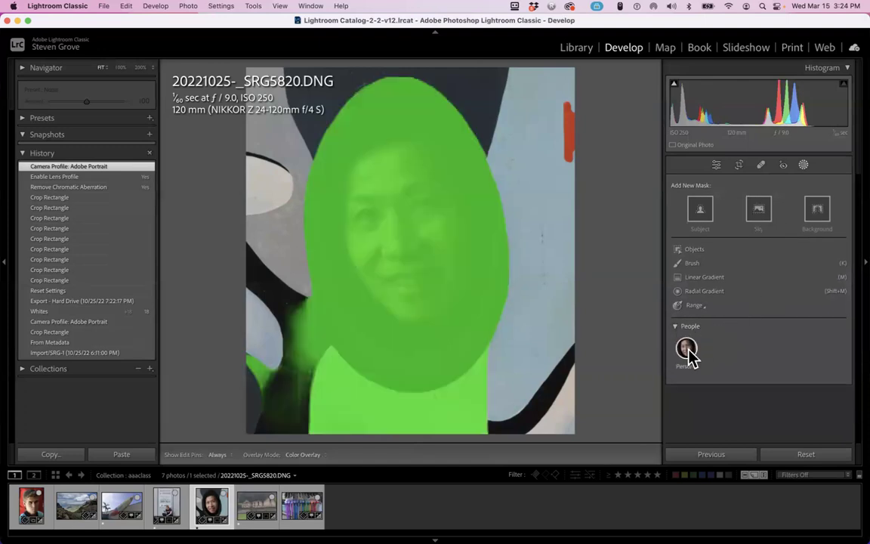
pyautogui.click(687, 350)
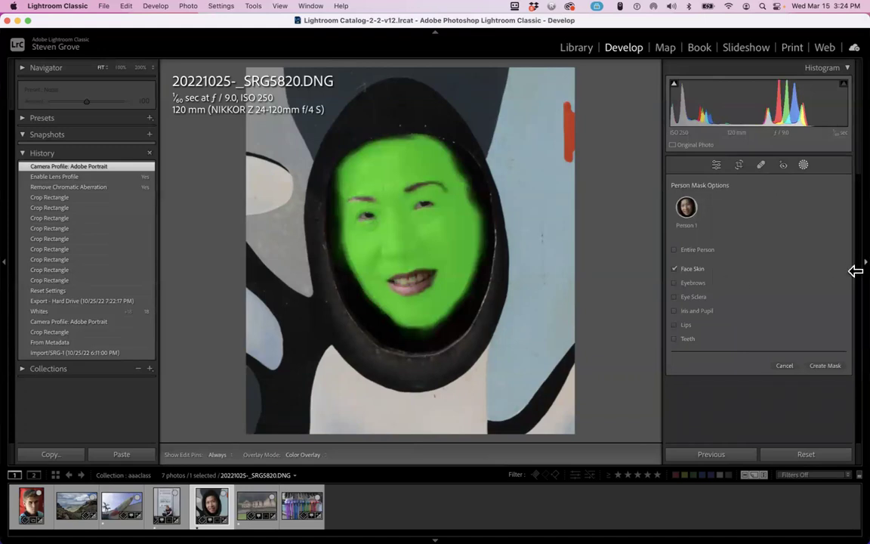
pyautogui.click(826, 366)
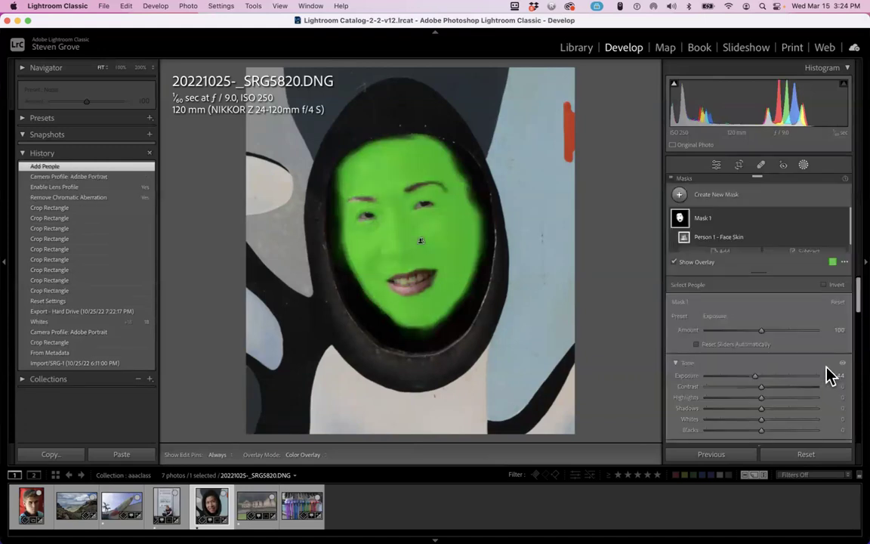
# Set the face skin mask's Exposure to -0.20, Temp to 27 and Shadows to 32
pyautogui.moveTo(753, 379)
pyautogui.mouseDown()
pyautogui.moveTo(771, 378)
pyautogui.moveTo(700, 376)
pyautogui.moveTo(781, 375)
pyautogui.moveTo(759, 377)
pyautogui.mouseUp()
pyautogui.press('o')
pyautogui.scroll(-3, 776, 376)
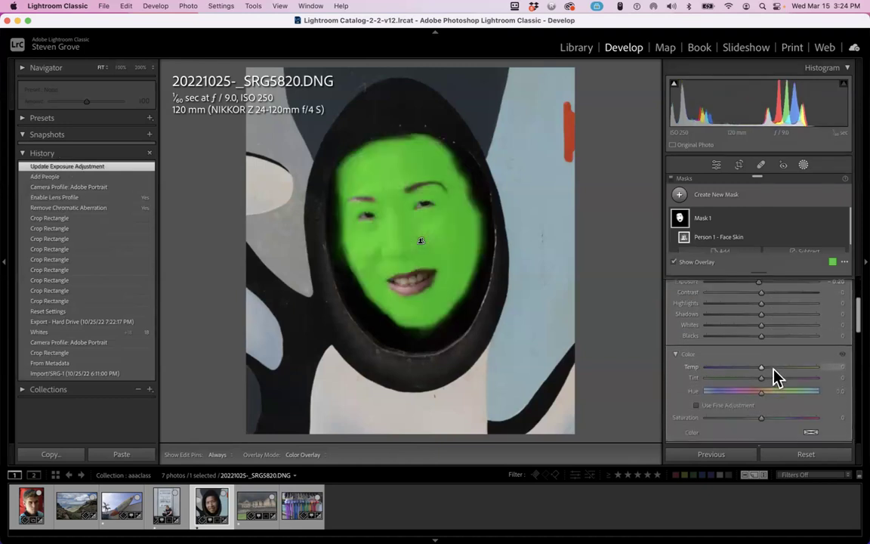
pyautogui.press('o')
pyautogui.moveTo(762, 365)
pyautogui.mouseDown()
pyautogui.moveTo(782, 371)
pyautogui.moveTo(777, 363)
pyautogui.moveTo(771, 369)
pyautogui.mouseUp()
pyautogui.press('o')
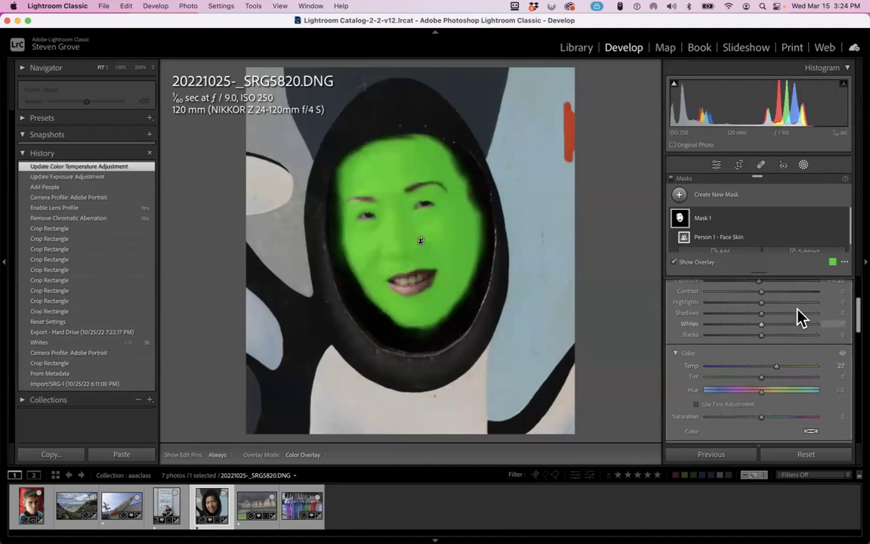
pyautogui.moveTo(762, 313); pyautogui.dragTo(780, 313)
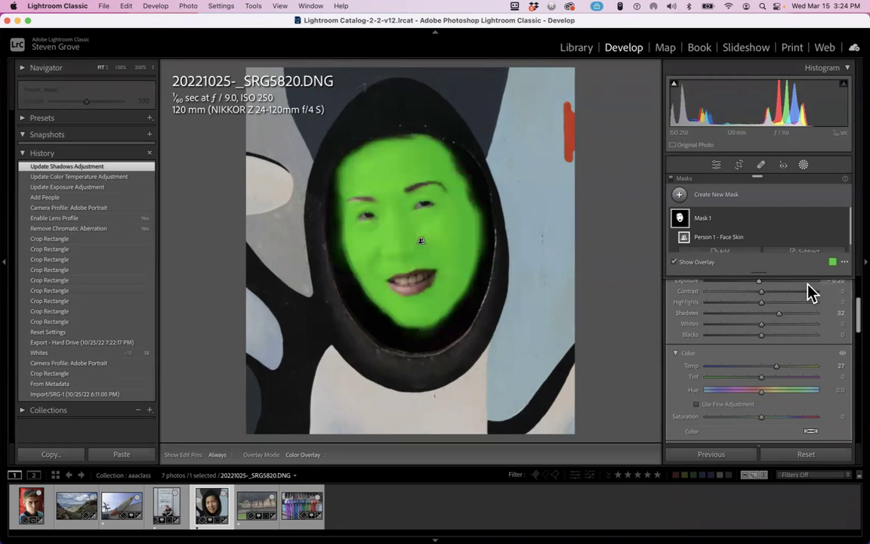
# Add a new people mask covering only Person 1's eyebrows
pyautogui.click(680, 196)
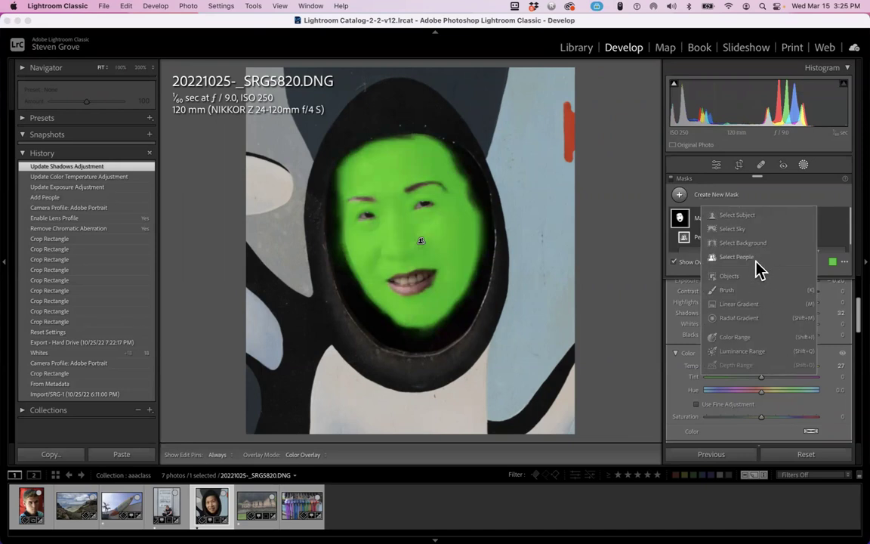
pyautogui.click(719, 259)
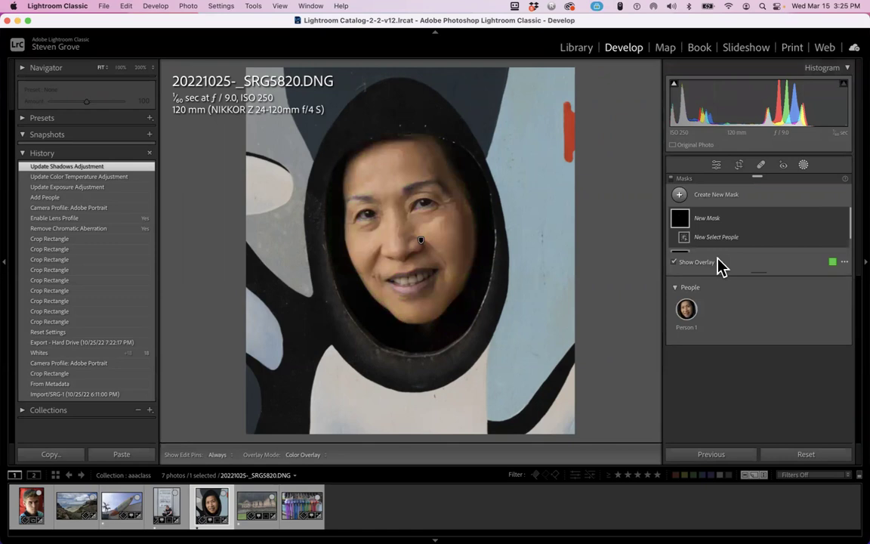
pyautogui.click(690, 313)
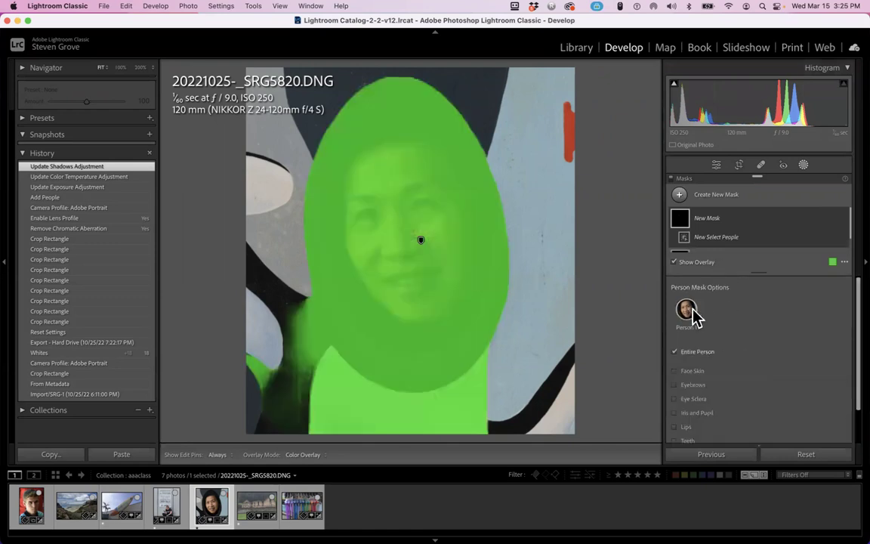
pyautogui.click(678, 388)
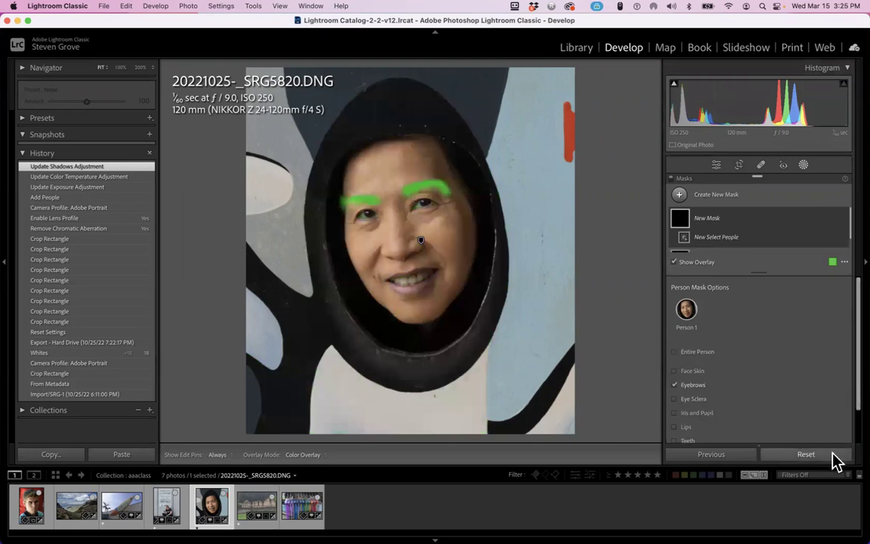
pyautogui.moveTo(854, 395); pyautogui.dragTo(860, 424)
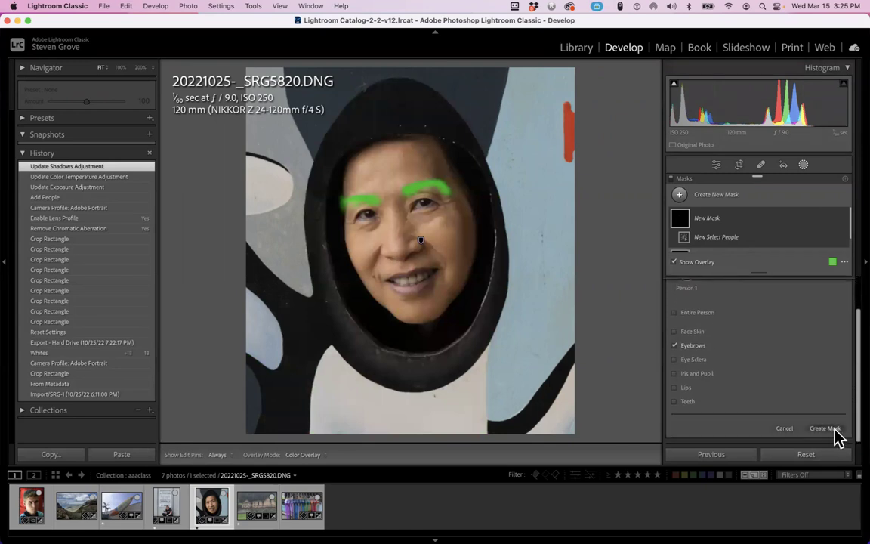
pyautogui.click(824, 429)
# Try Exposure values of -4.00, -0.08 and -0.27 on the eyebrows mask, toggling the mask overlay to compare
pyautogui.moveTo(756, 336); pyautogui.dragTo(705, 341)
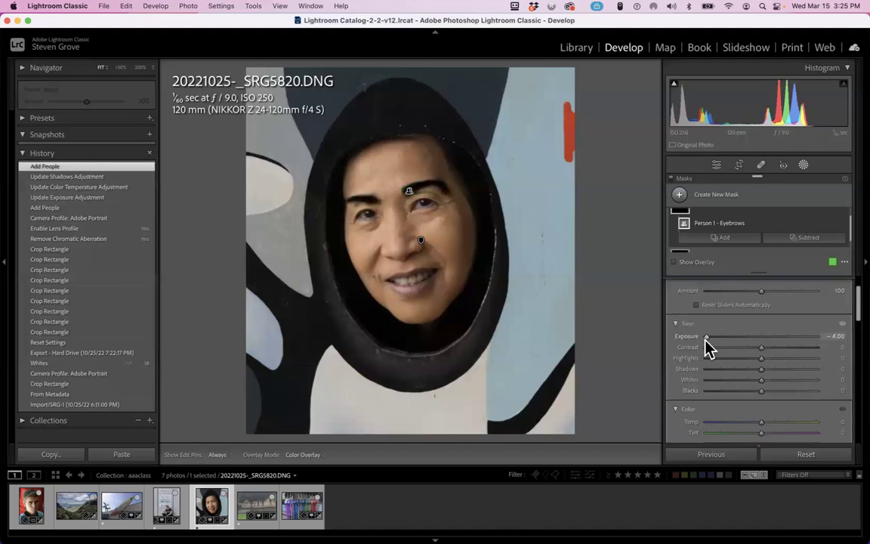
pyautogui.moveTo(705, 338); pyautogui.dragTo(762, 344)
pyautogui.press('o')
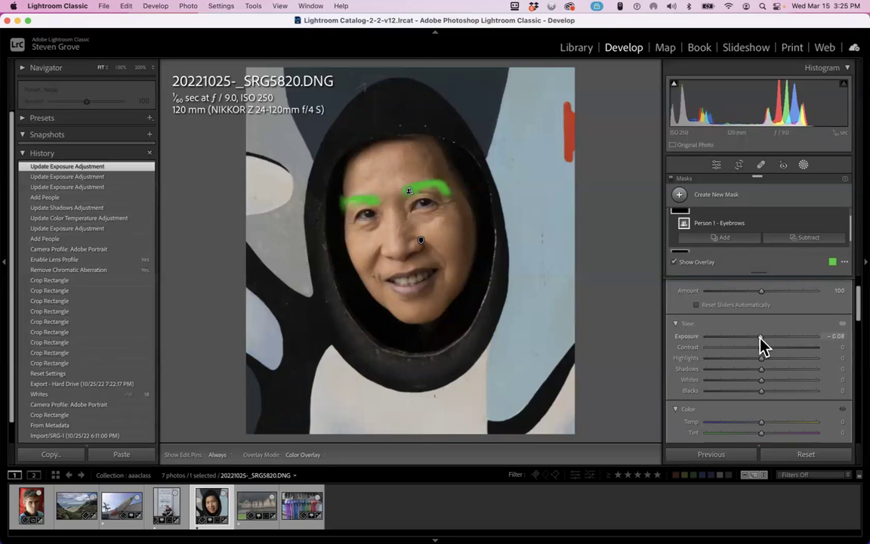
pyautogui.press('o')
pyautogui.moveTo(760, 338); pyautogui.dragTo(756, 337)
pyautogui.press('o')
# Set the eyebrows mask's Amount to 191 and Exposure to -0.15 with the mask overlay hidden
pyautogui.moveTo(762, 291); pyautogui.dragTo(811, 294)
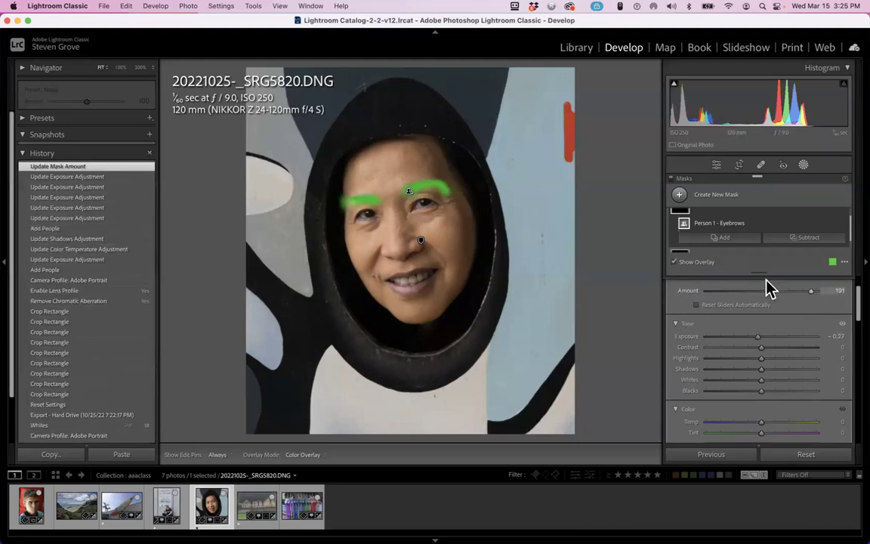
pyautogui.click(674, 262)
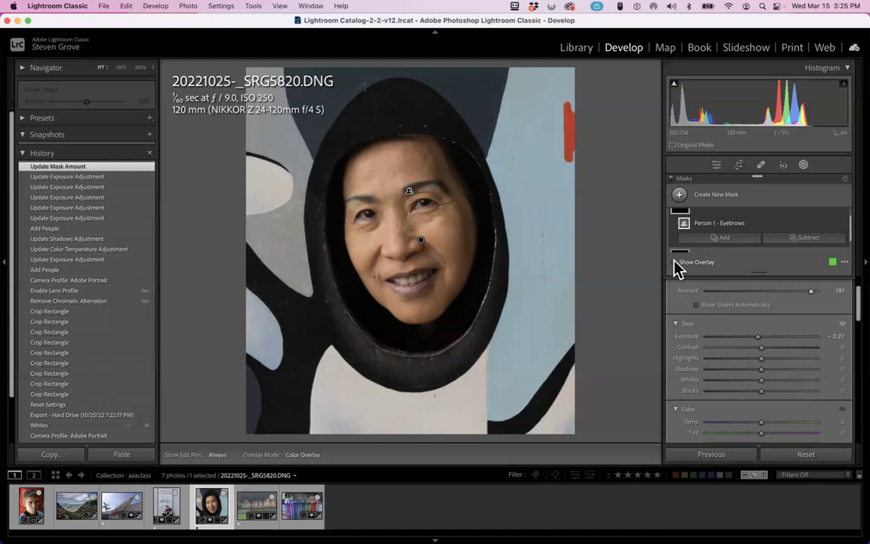
pyautogui.moveTo(758, 338); pyautogui.dragTo(759, 337)
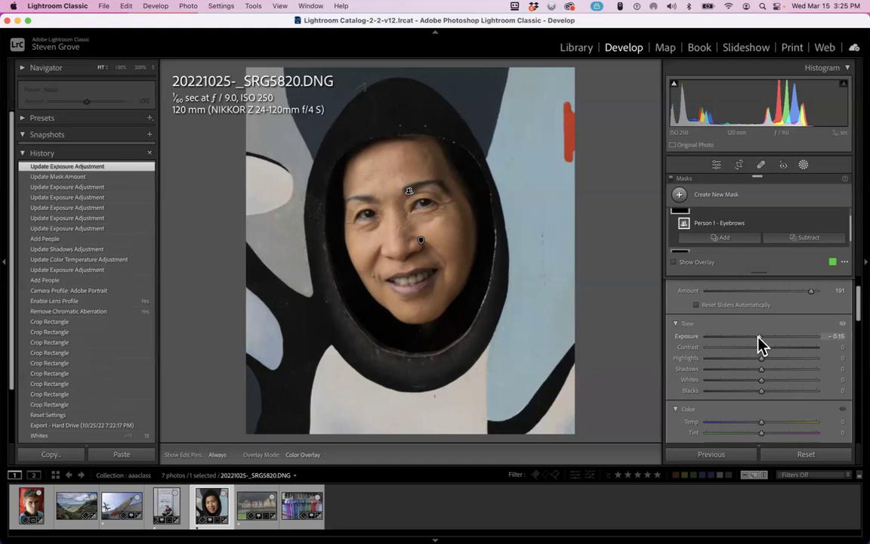
# Add a new people mask for Person 1's eye sclera and set its Exposure to 0.99
pyautogui.click(679, 196)
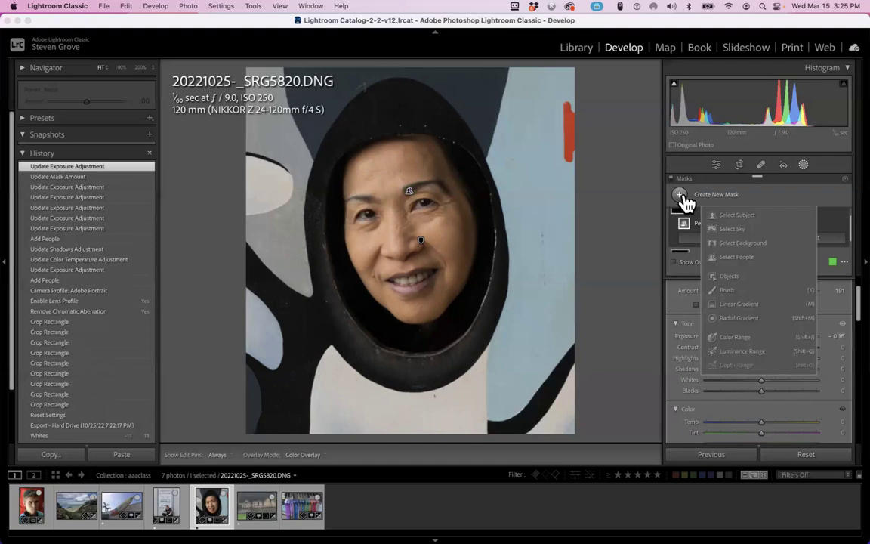
pyautogui.click(729, 257)
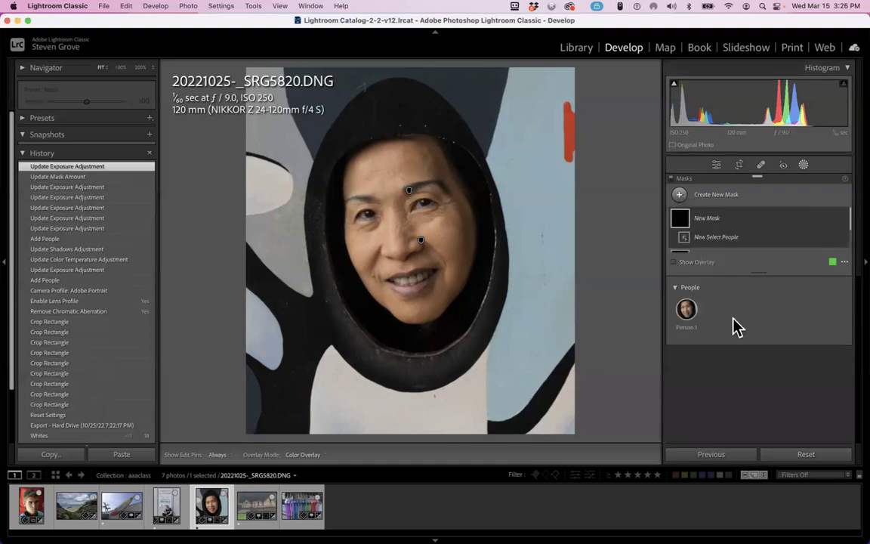
pyautogui.click(685, 309)
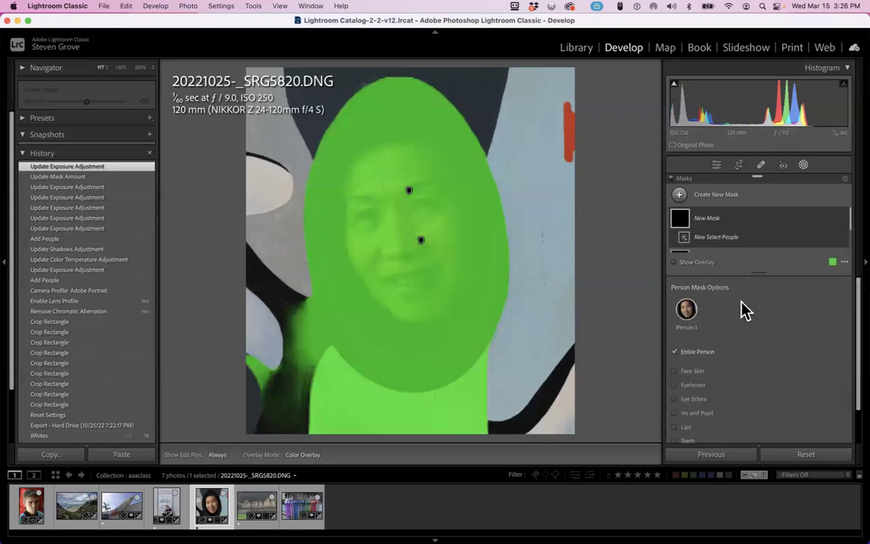
pyautogui.scroll(-1, 740, 311)
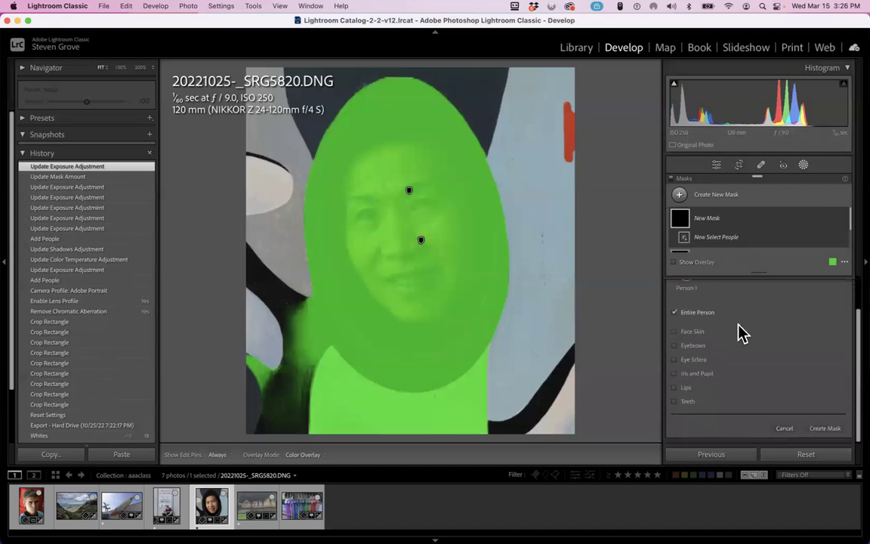
pyautogui.click(734, 344)
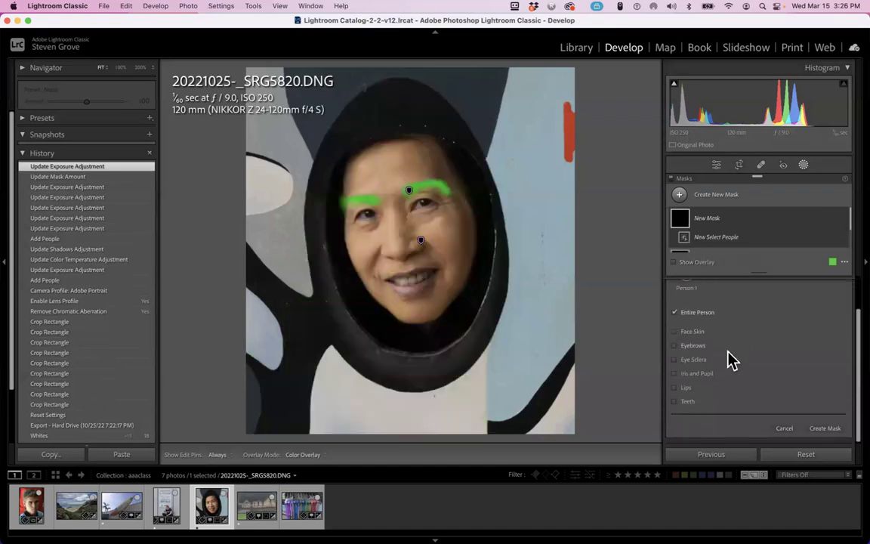
pyautogui.click(676, 361)
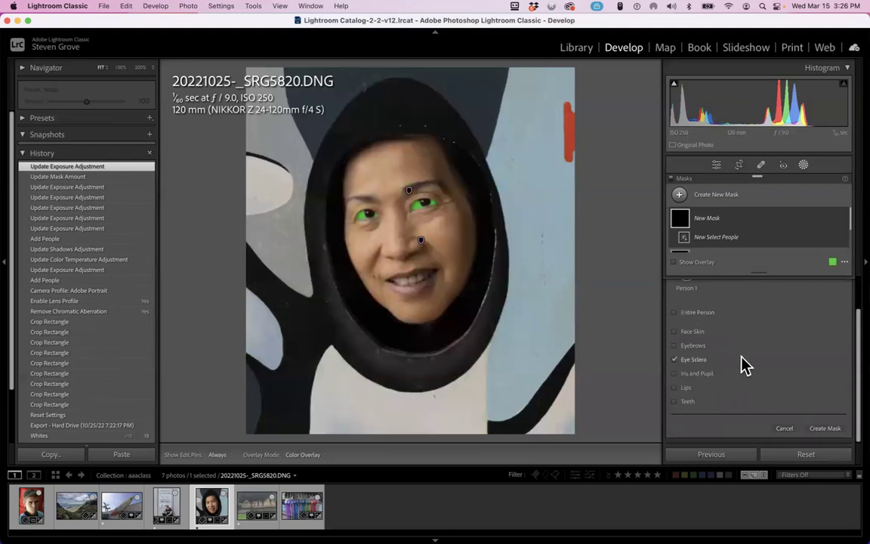
pyautogui.click(829, 428)
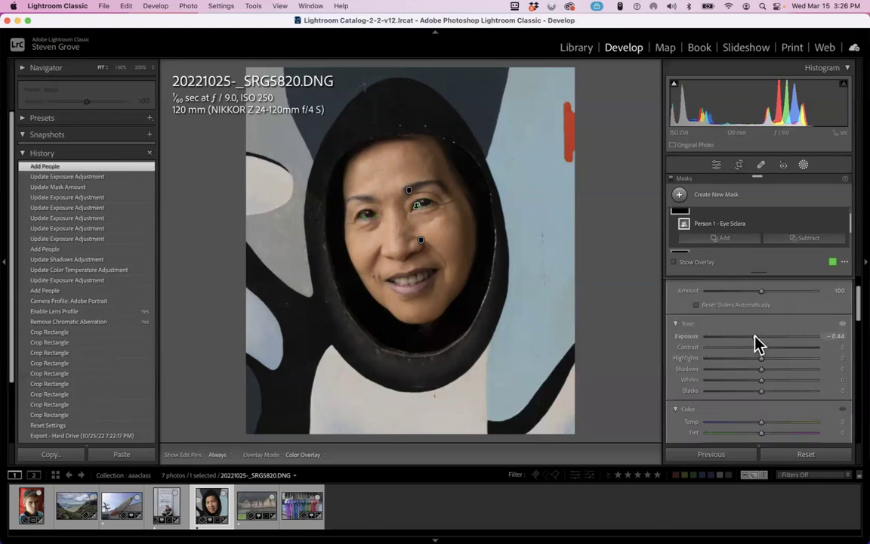
pyautogui.moveTo(768, 335)
pyautogui.mouseDown()
pyautogui.moveTo(846, 336)
pyautogui.moveTo(775, 339)
pyautogui.mouseUp()
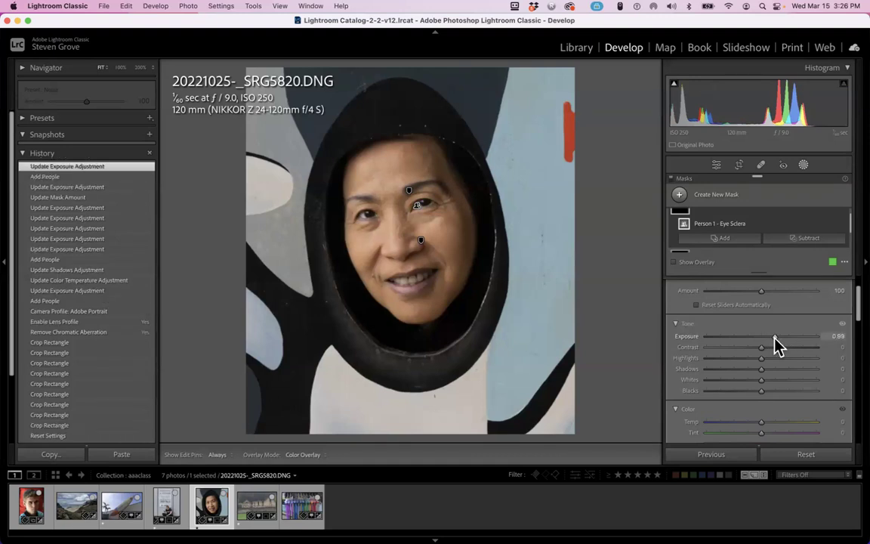
# Add a new people mask covering only Person 1's iris and pupil
pyautogui.scroll(2, 778, 344)
pyautogui.moveTo(687, 230)
pyautogui.scroll(1, 684, 231)
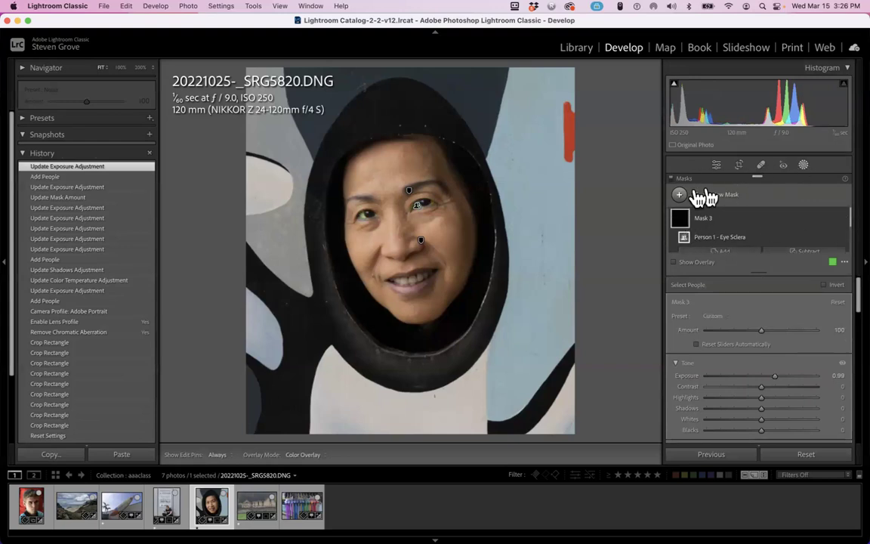
pyautogui.click(682, 197)
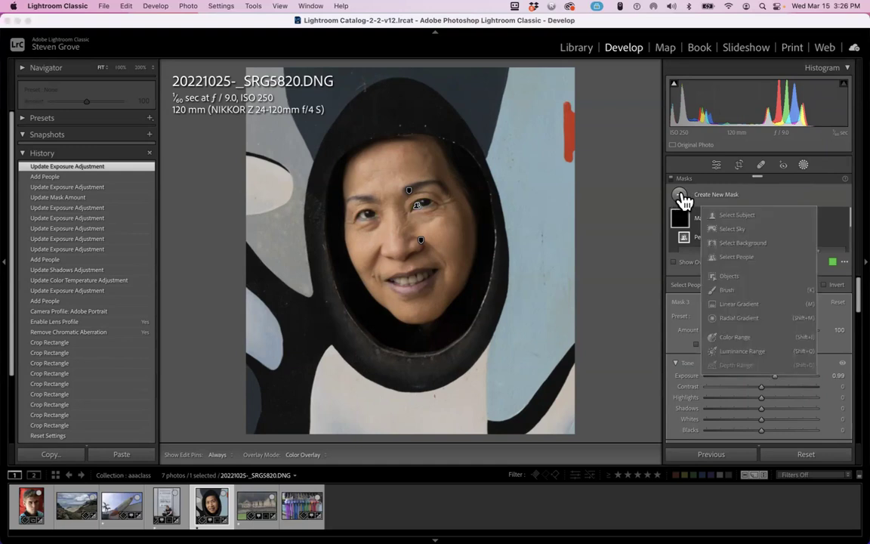
pyautogui.click(722, 257)
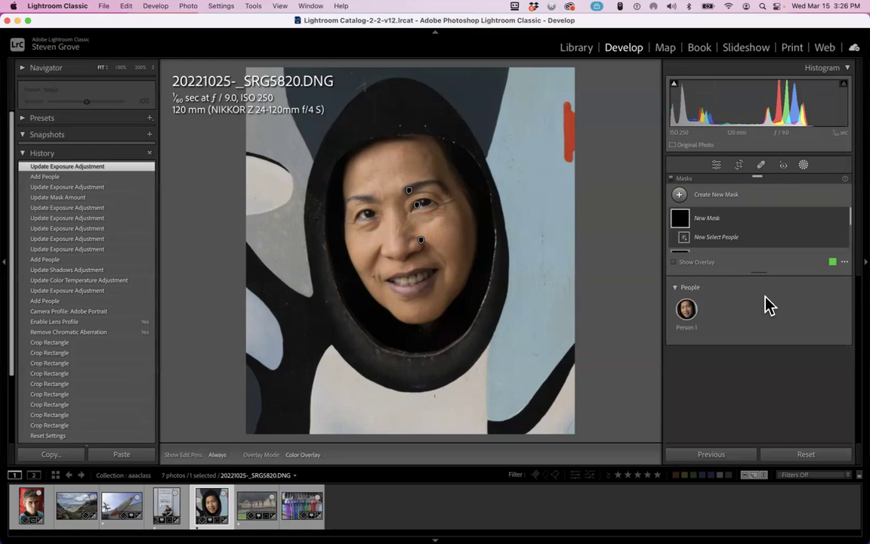
pyautogui.click(687, 315)
pyautogui.scroll(-2, 767, 313)
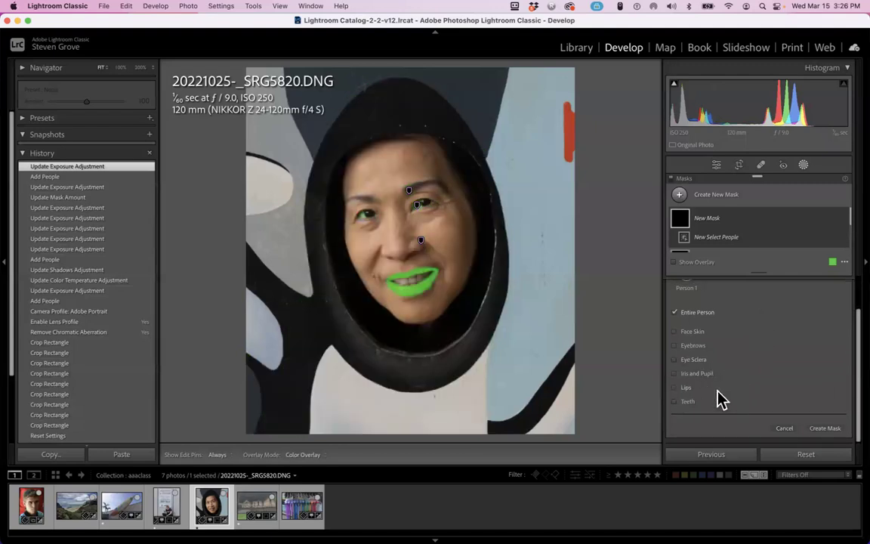
pyautogui.click(674, 373)
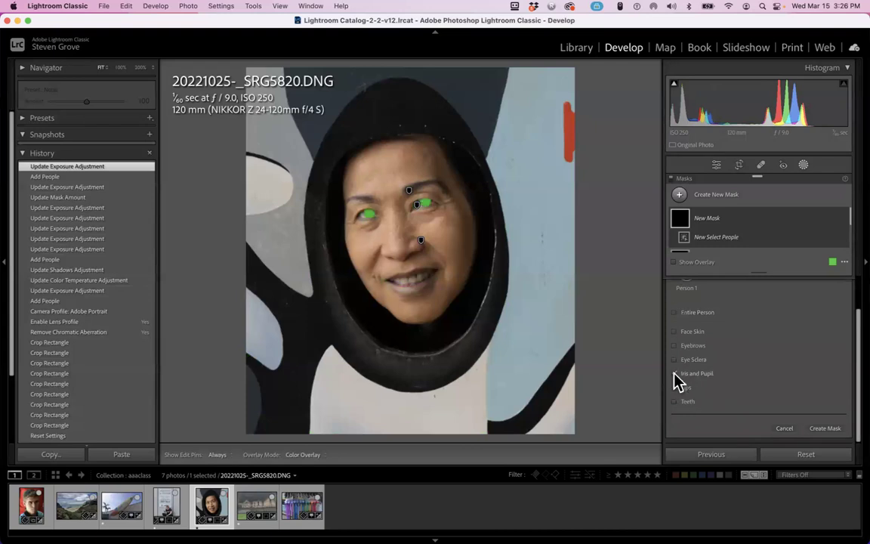
pyautogui.click(824, 428)
pyautogui.scroll(-5, 806, 349)
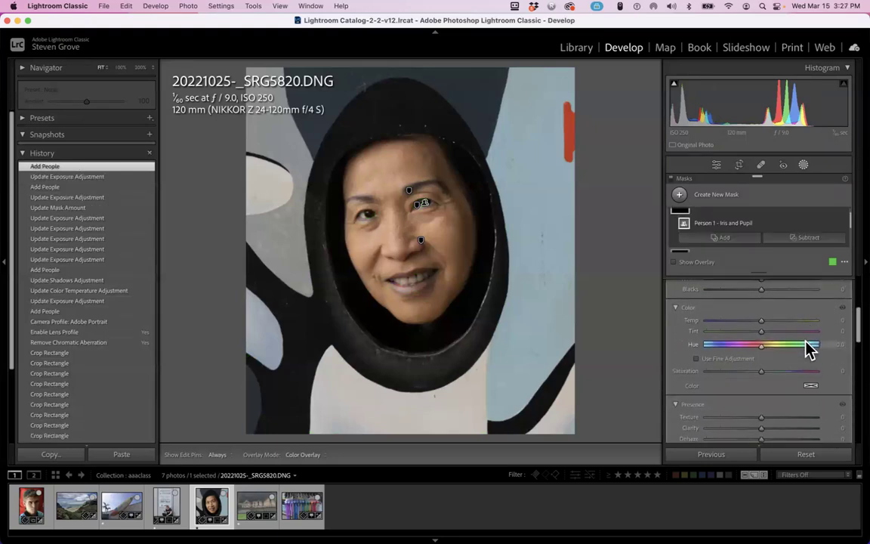
pyautogui.scroll(3, 782, 337)
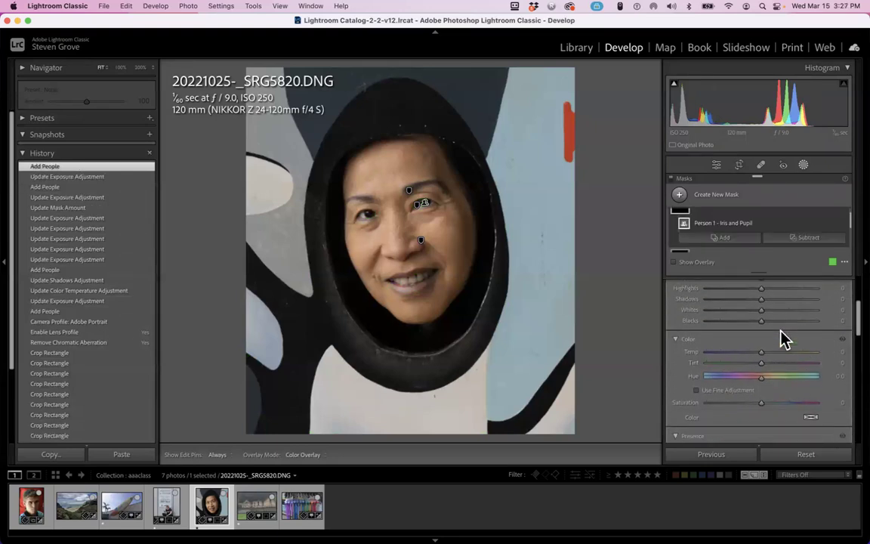
# Set the iris and pupil mask's Exposure to 0.00 and Contrast to 38
pyautogui.moveTo(761, 342); pyautogui.dragTo(785, 353)
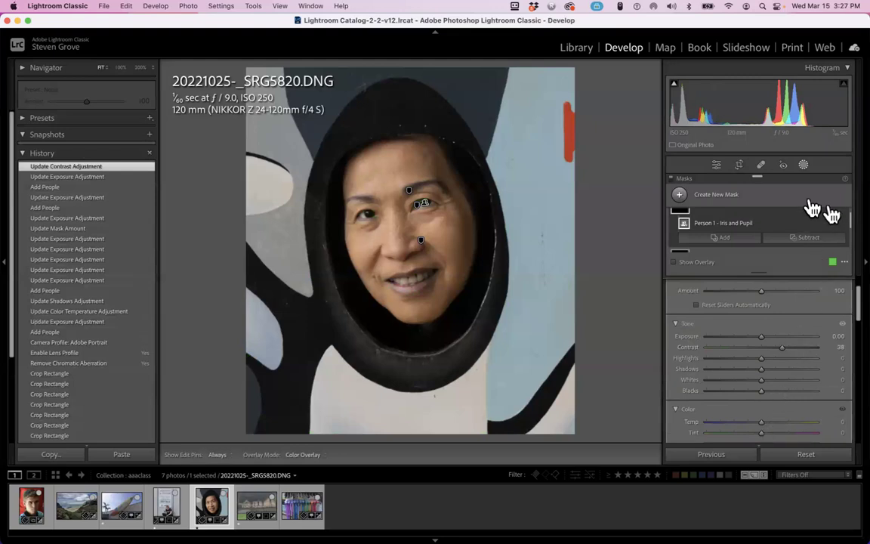
pyautogui.click(680, 195)
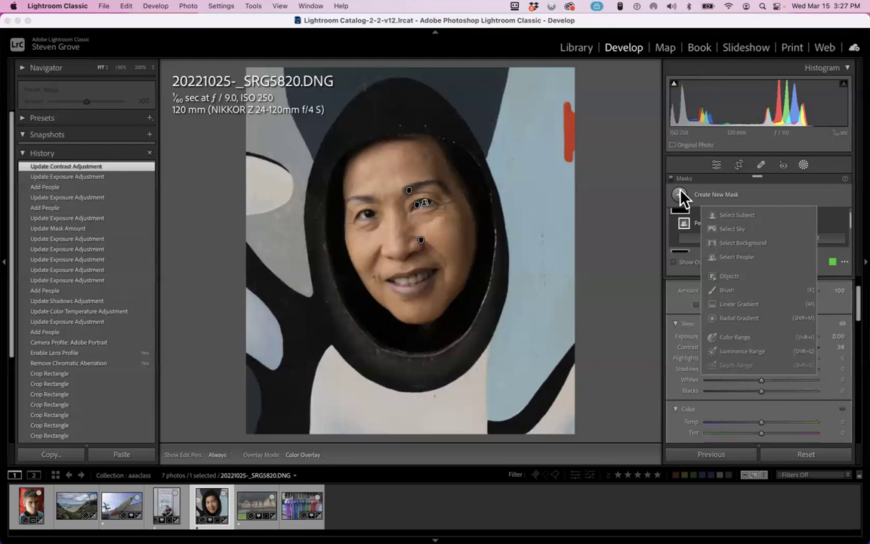
pyautogui.click(782, 196)
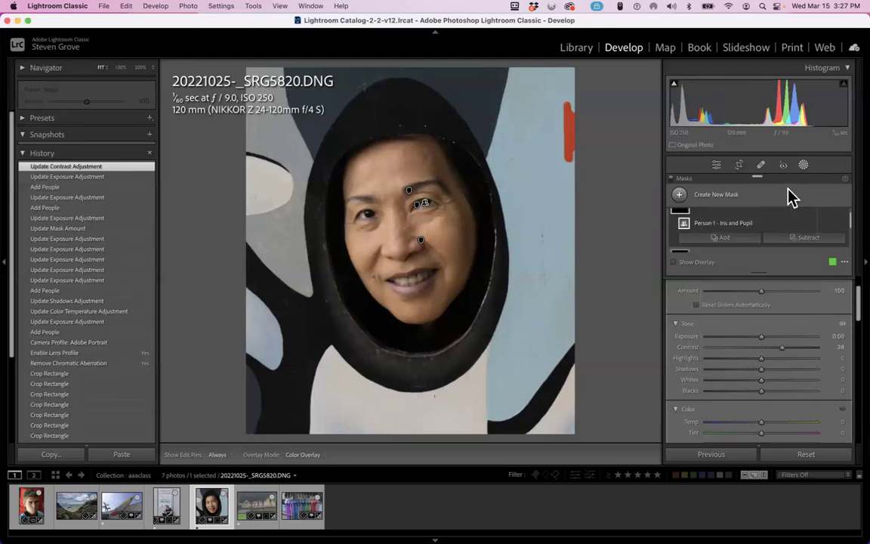
# Add a new people mask covering only Person 1's teeth, set its Exposure to 0.68, and leave masking
pyautogui.click(679, 196)
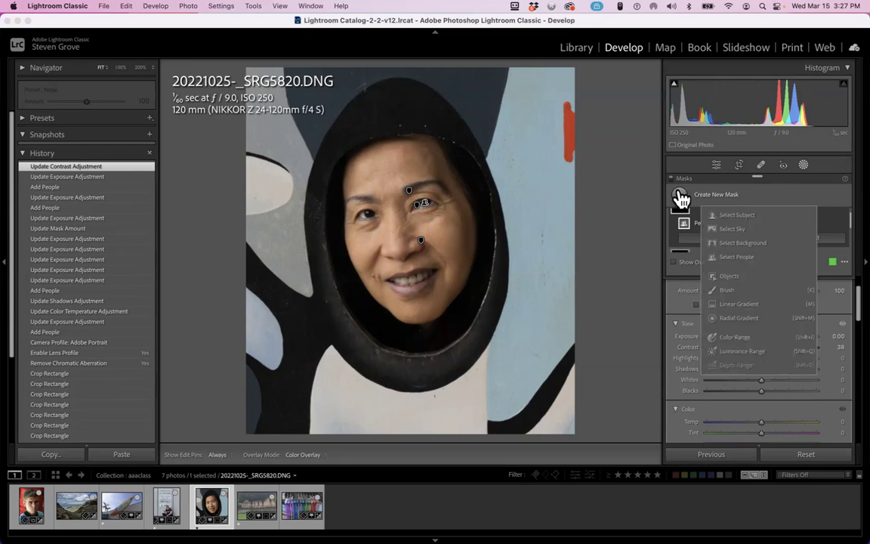
pyautogui.click(736, 258)
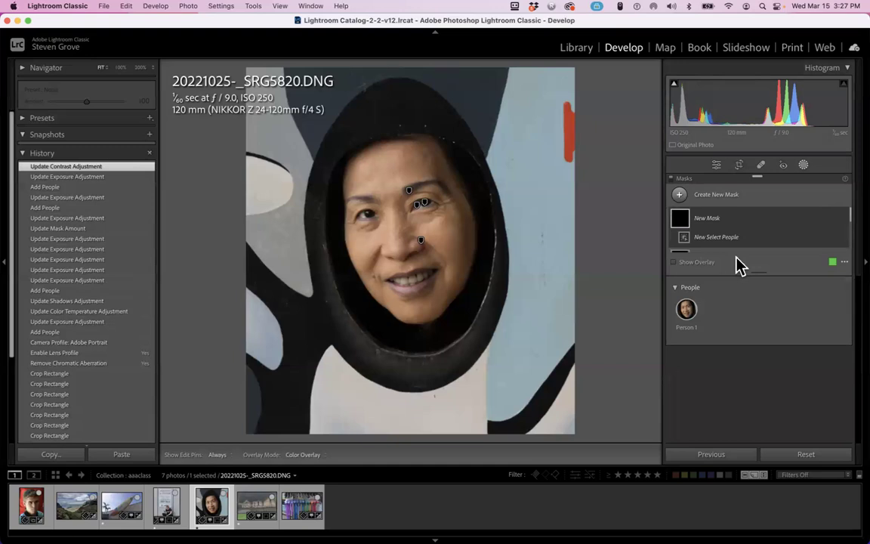
pyautogui.click(688, 311)
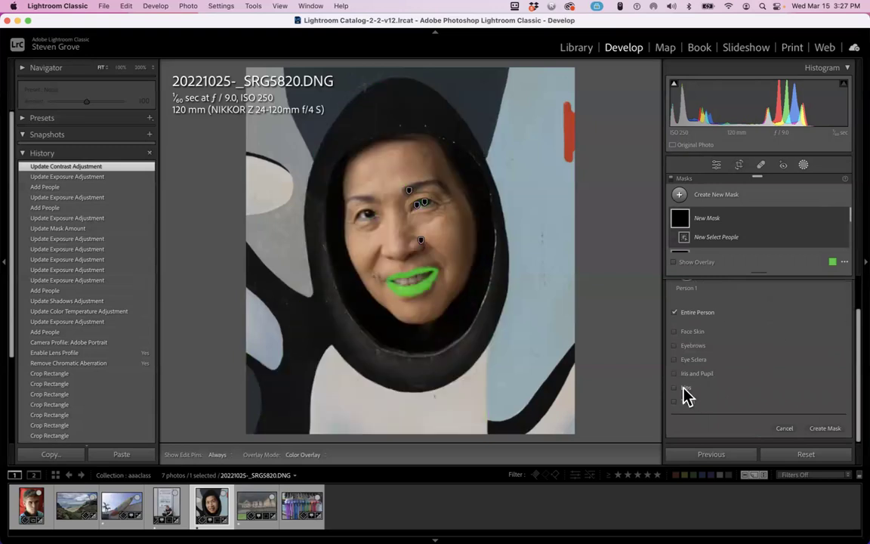
pyautogui.click(690, 407)
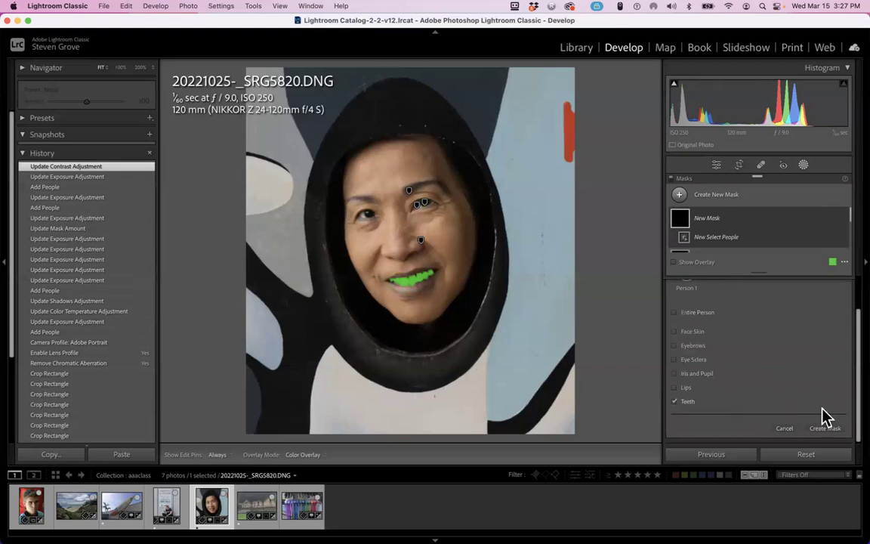
pyautogui.click(826, 428)
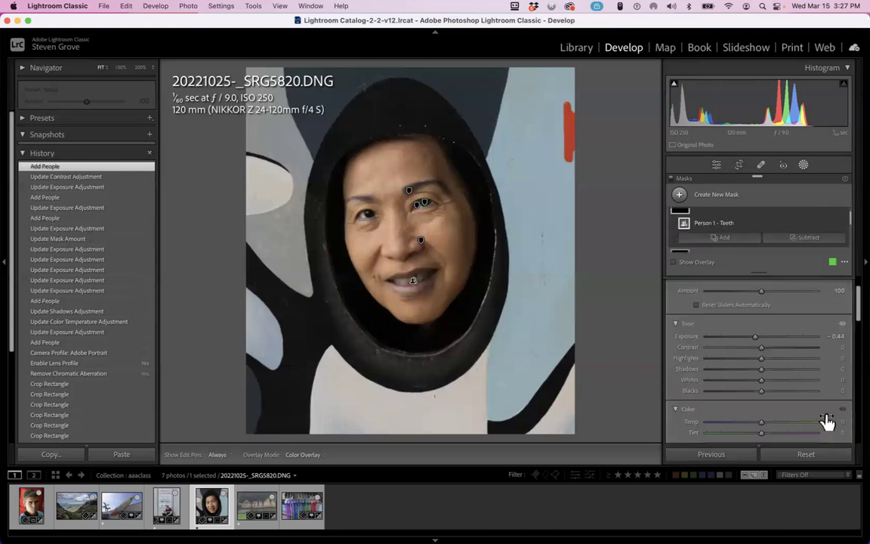
pyautogui.moveTo(759, 341)
pyautogui.mouseDown()
pyautogui.moveTo(833, 336)
pyautogui.moveTo(755, 341)
pyautogui.moveTo(780, 342)
pyautogui.moveTo(769, 336)
pyautogui.moveTo(777, 334)
pyautogui.moveTo(774, 341)
pyautogui.mouseUp()
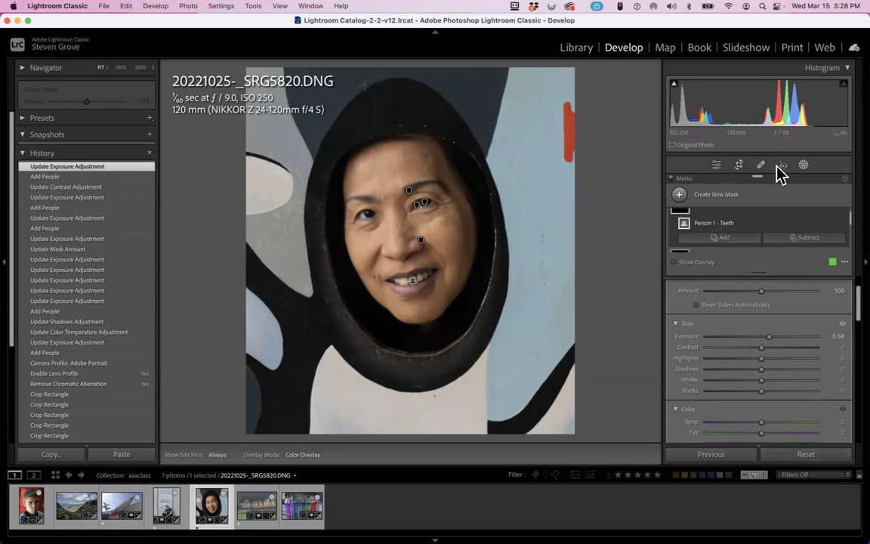
pyautogui.click(805, 162)
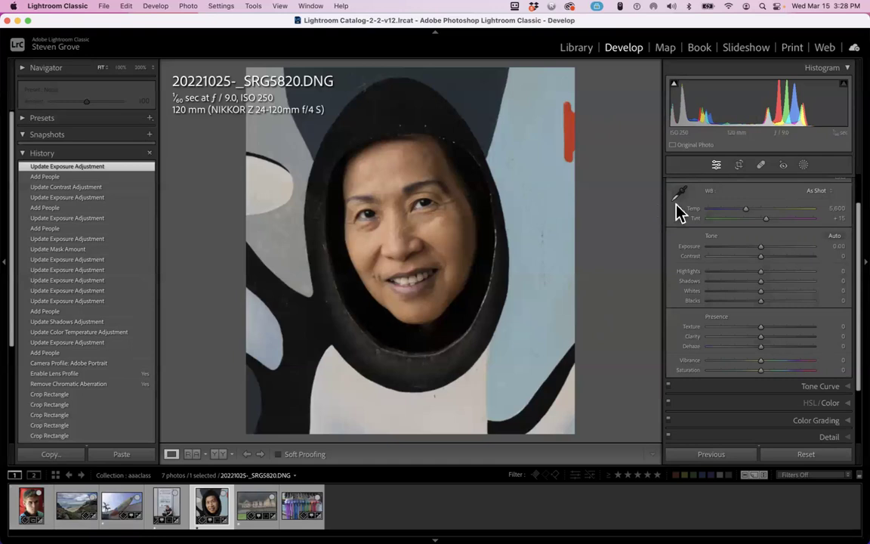
# Try a linear gradient mask from the photo's right edge across the face, ending at the left side of the hood, with the overlay shown
pyautogui.scroll(1, 781, 249)
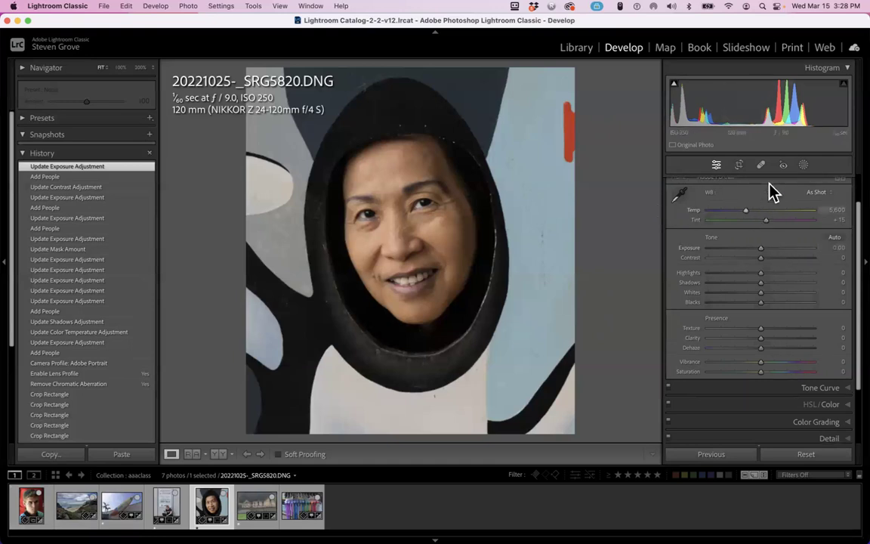
pyautogui.scroll(3, 724, 225)
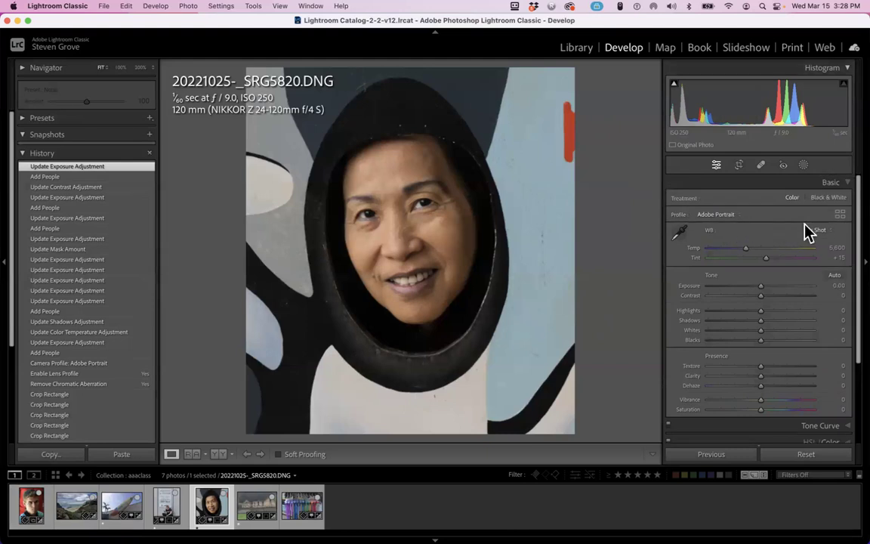
pyautogui.click(804, 166)
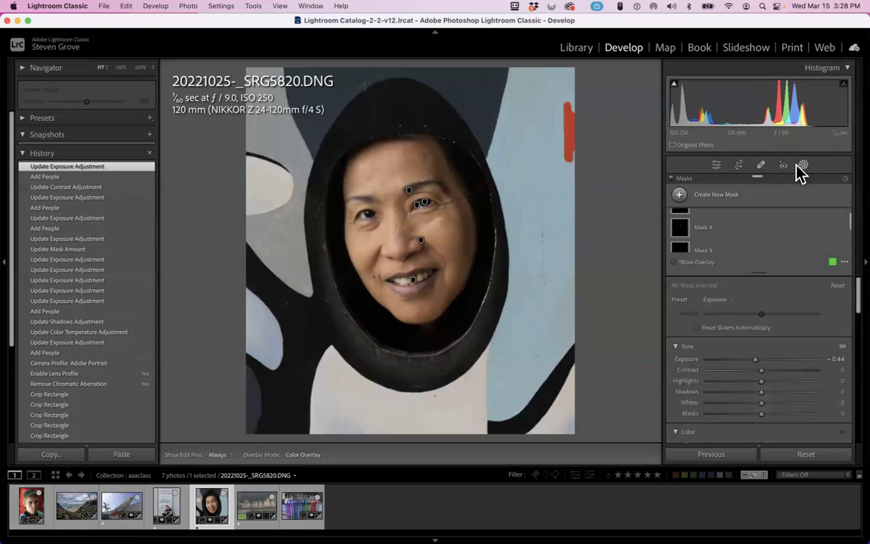
pyautogui.click(680, 195)
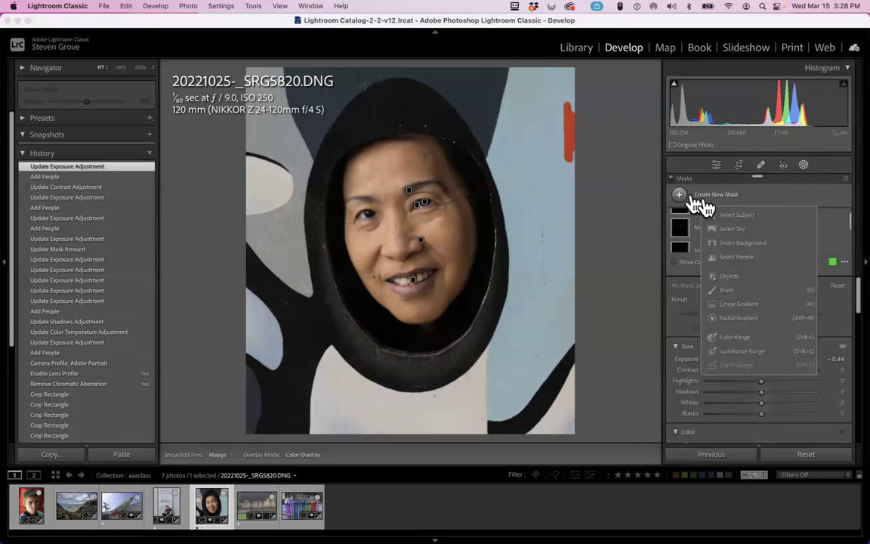
pyautogui.click(736, 303)
pyautogui.moveTo(573, 153); pyautogui.dragTo(287, 195)
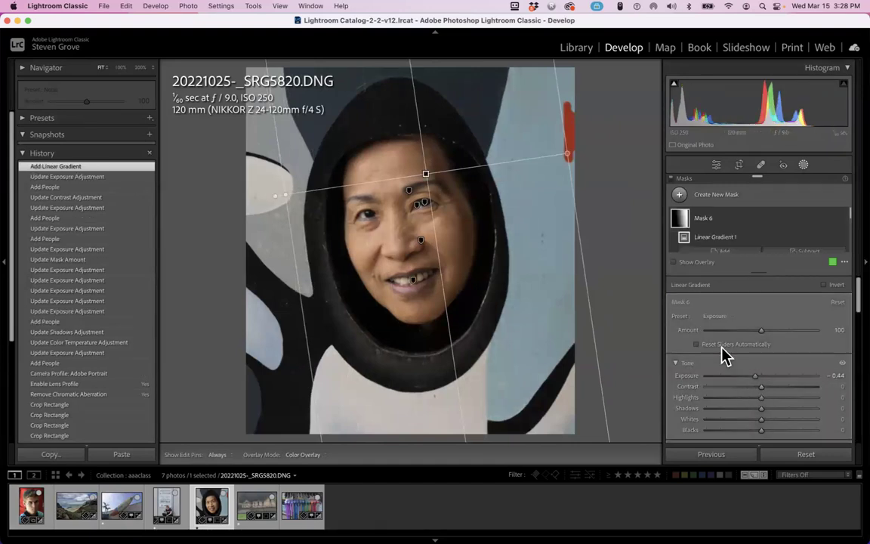
pyautogui.click(676, 263)
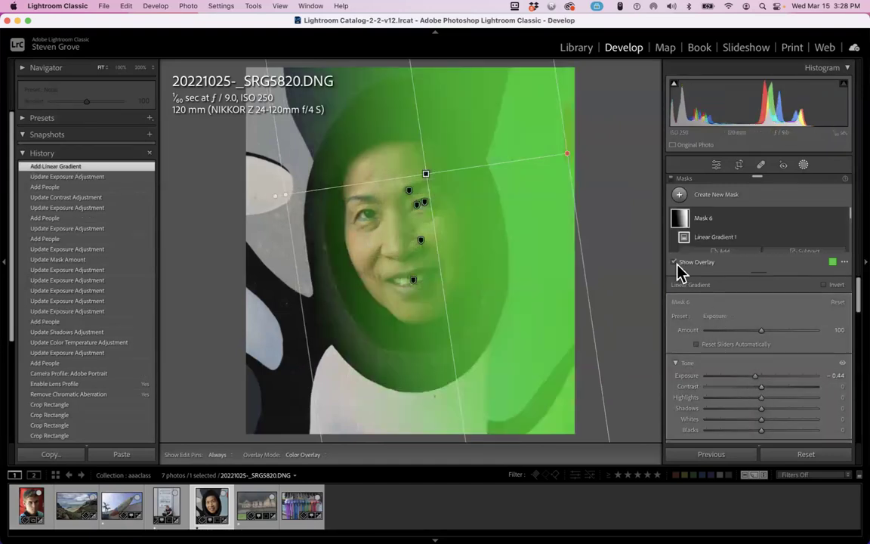
pyautogui.moveTo(289, 196); pyautogui.dragTo(330, 195)
# Set the linear gradient's Exposure to -1.63 with the overlay hidden, show the overlay again, and leave masking
pyautogui.press('o')
pyautogui.moveTo(754, 375); pyautogui.dragTo(738, 376)
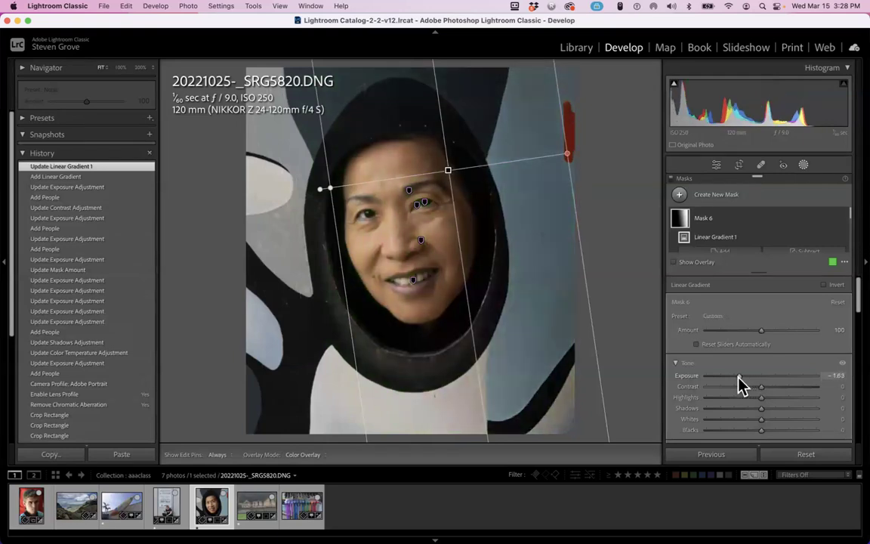
pyautogui.press('o')
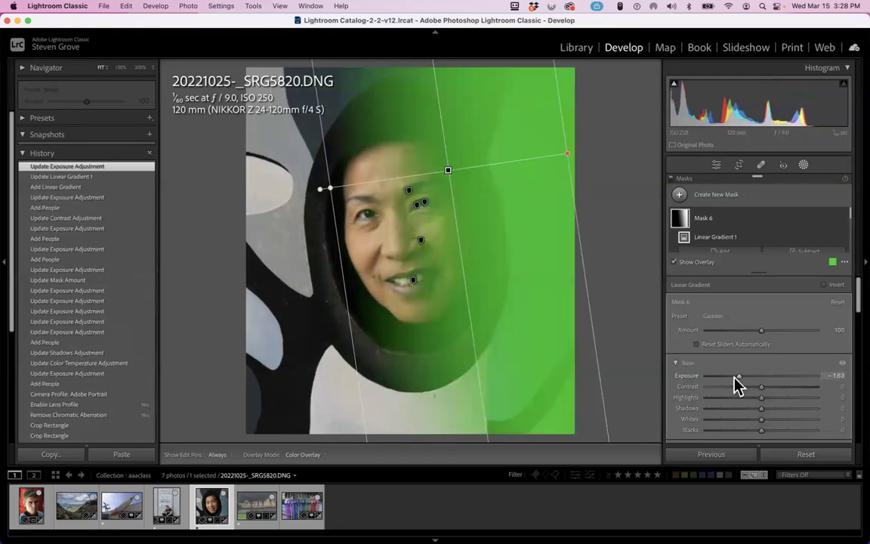
pyautogui.click(681, 195)
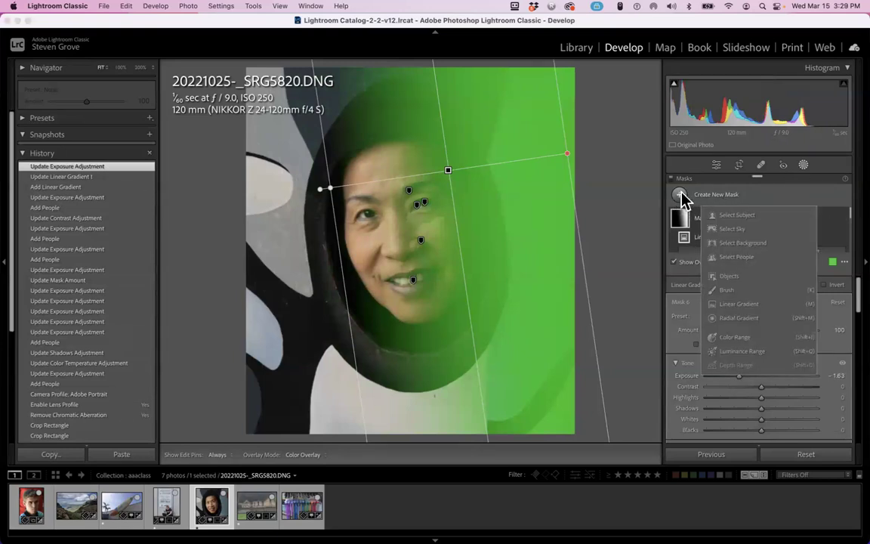
pyautogui.click(804, 168)
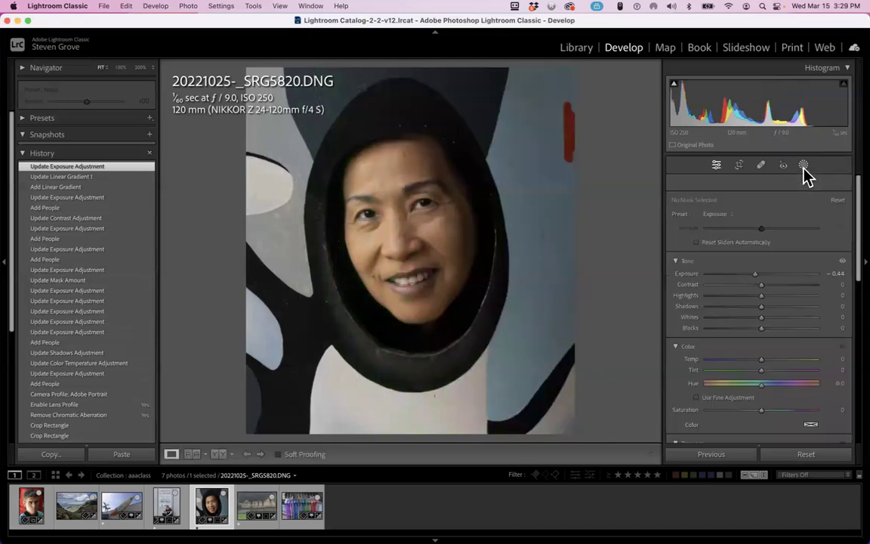
# Undo the linear gradient's exposure change, its reshaping and its creation
pyautogui.click(124, 7)
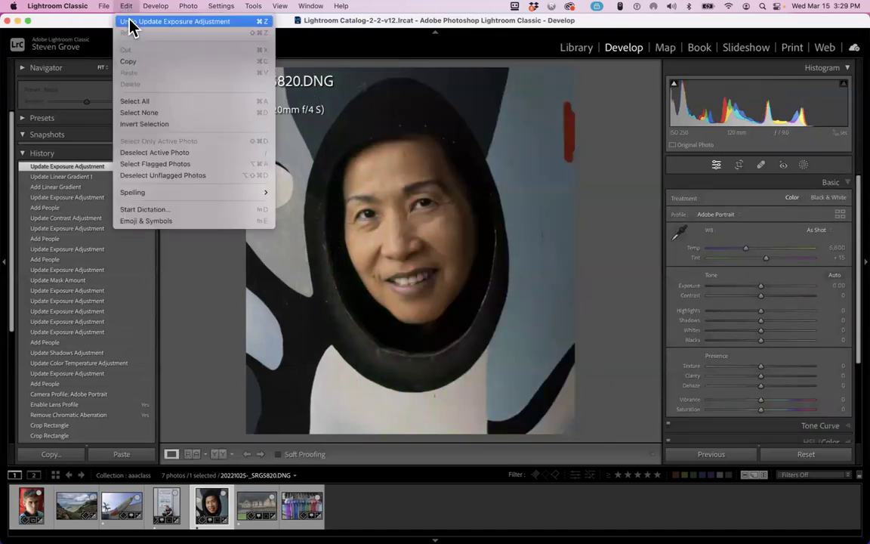
pyautogui.click(130, 23)
pyautogui.click(128, 9)
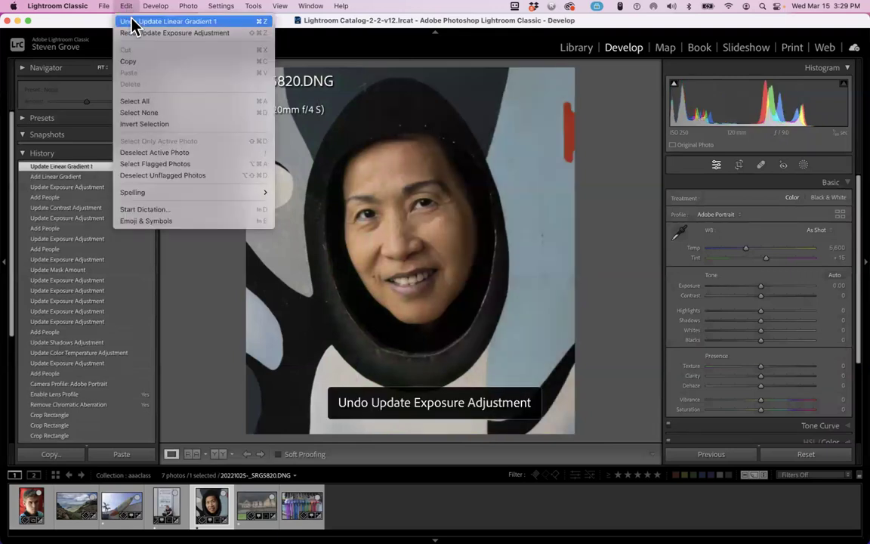
pyautogui.click(129, 23)
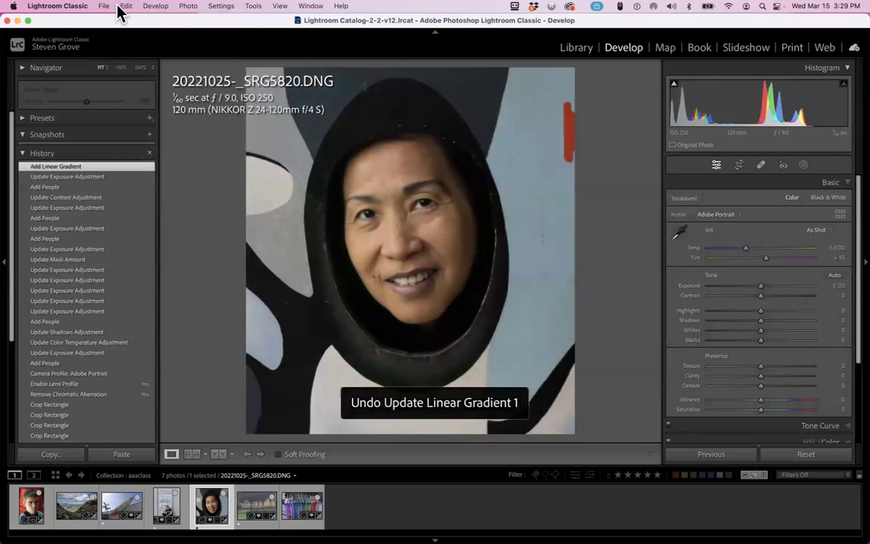
pyautogui.click(126, 7)
pyautogui.click(130, 23)
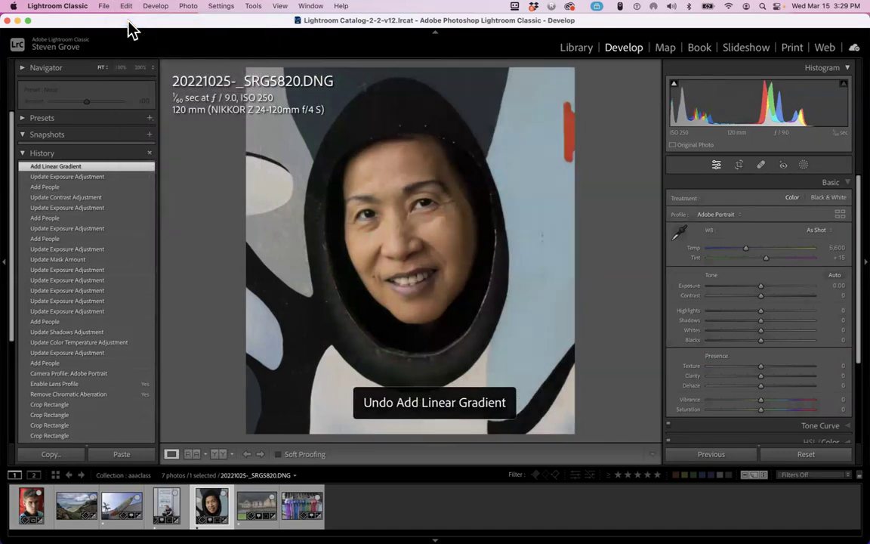
# Add a radial gradient mask and reshape, tilt and centre its ellipse over the face and hood
pyautogui.click(803, 166)
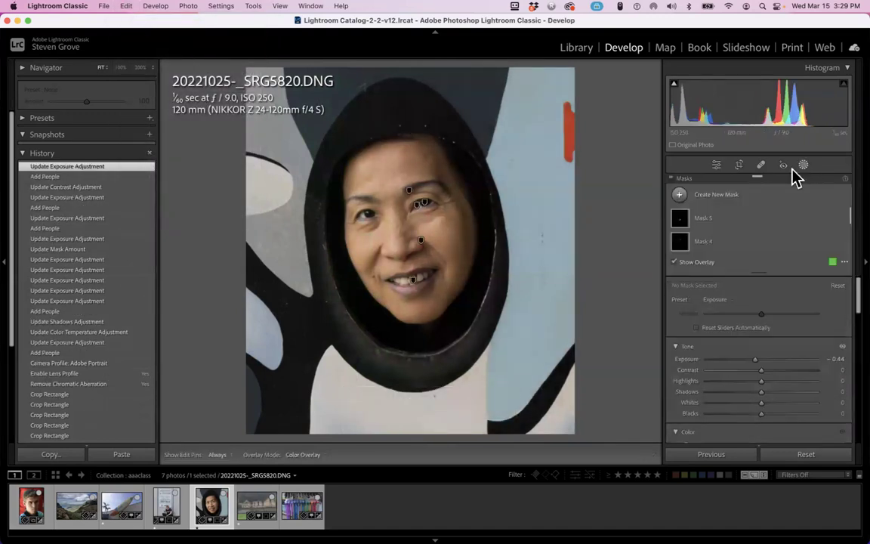
pyautogui.click(680, 197)
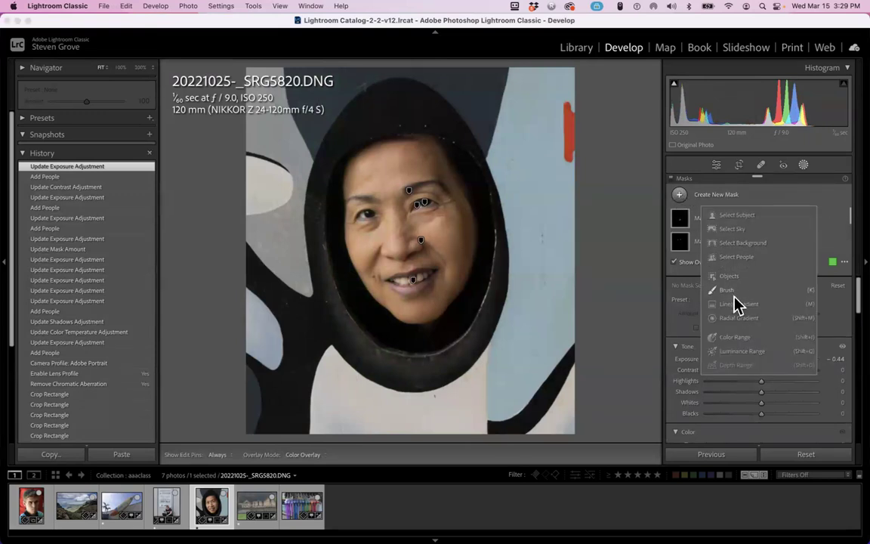
pyautogui.click(736, 318)
pyautogui.moveTo(377, 145); pyautogui.dragTo(497, 328)
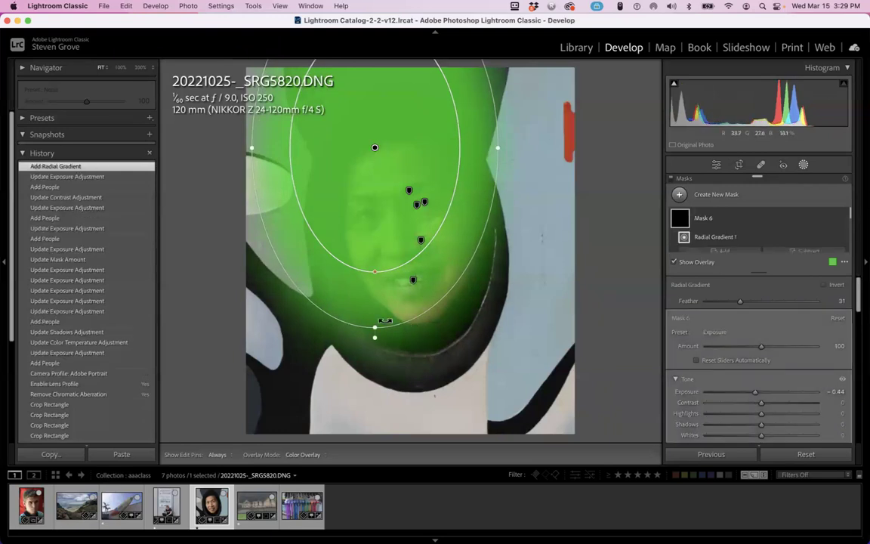
pyautogui.moveTo(378, 328); pyautogui.dragTo(431, 313)
pyautogui.moveTo(417, 220); pyautogui.dragTo(435, 254)
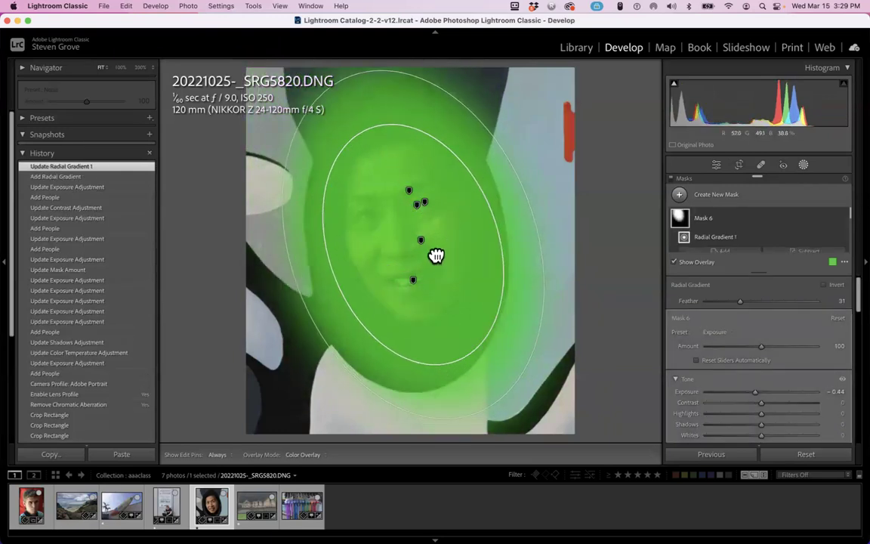
pyautogui.moveTo(476, 414); pyautogui.dragTo(439, 402)
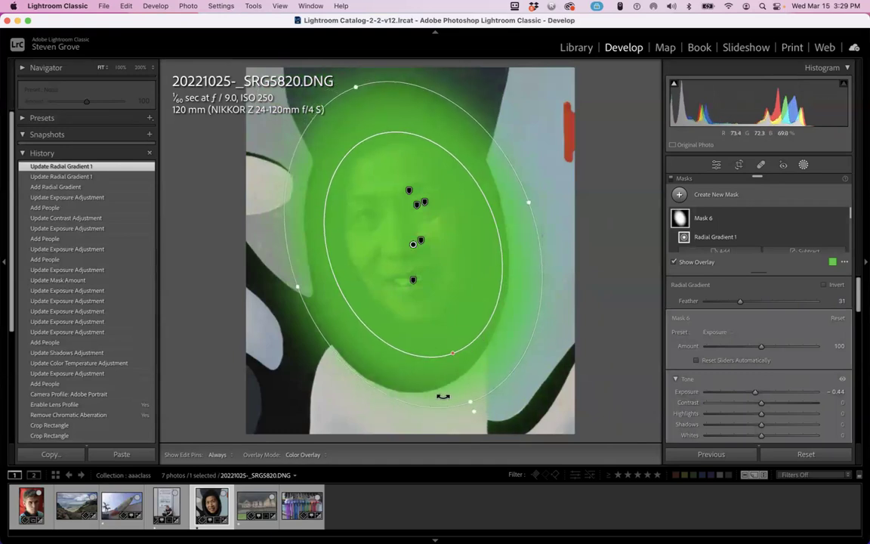
# Invert the radial gradient to affect the background, set its Exposure to -2.84, and leave masking
pyautogui.click(833, 238)
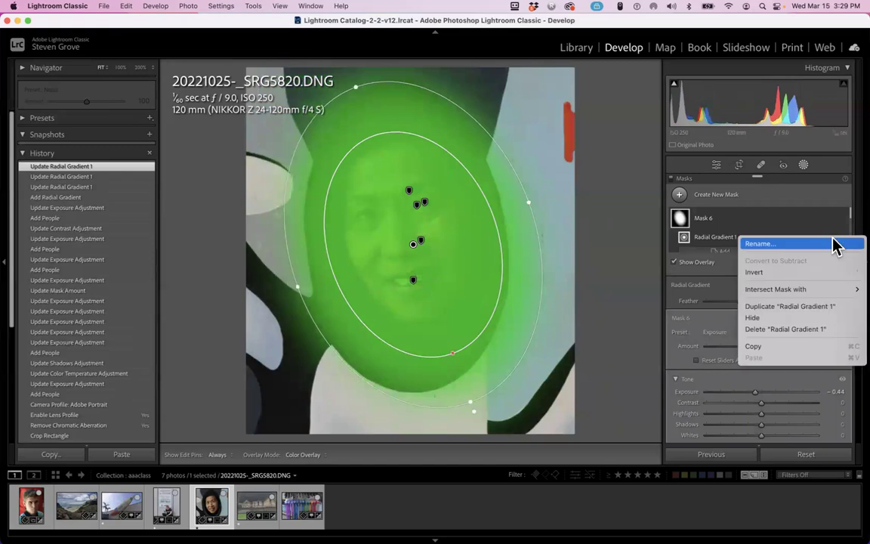
pyautogui.click(760, 273)
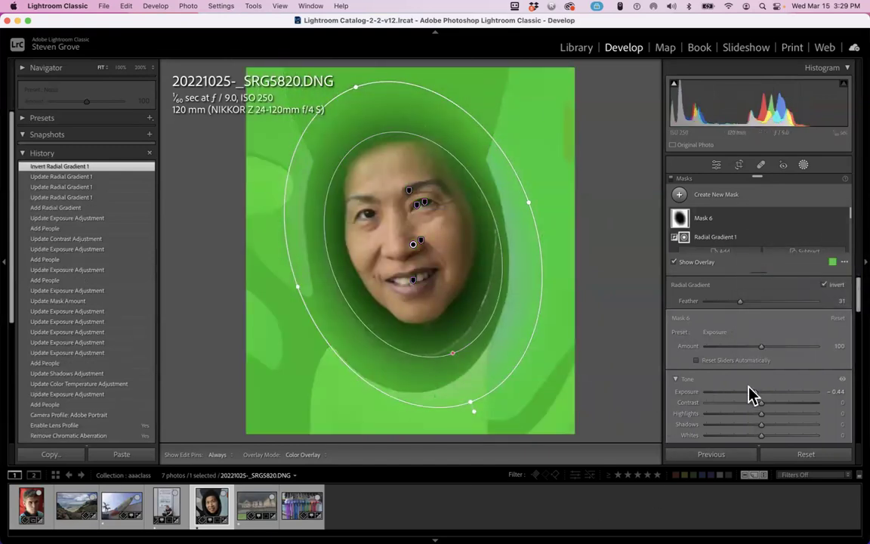
pyautogui.moveTo(740, 400)
pyautogui.mouseDown()
pyautogui.moveTo(717, 398)
pyautogui.moveTo(727, 400)
pyautogui.mouseUp()
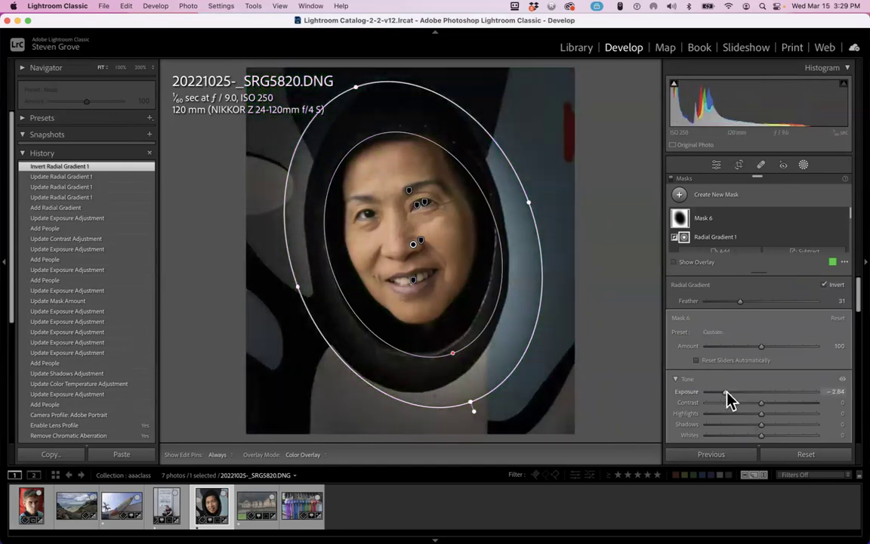
pyautogui.click(803, 167)
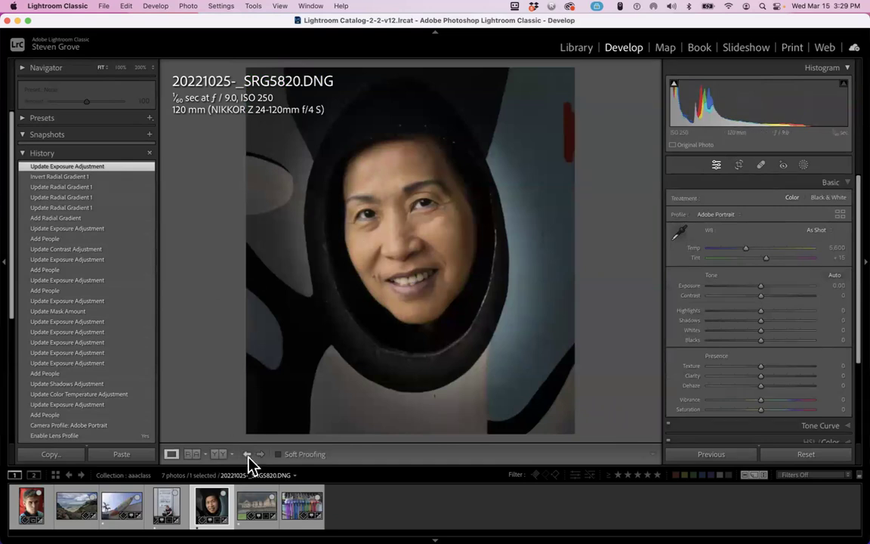
# Open the ruins photo 20221026-_SRG6157.DNG and set its profile to Adobe Vivid
pyautogui.click(255, 510)
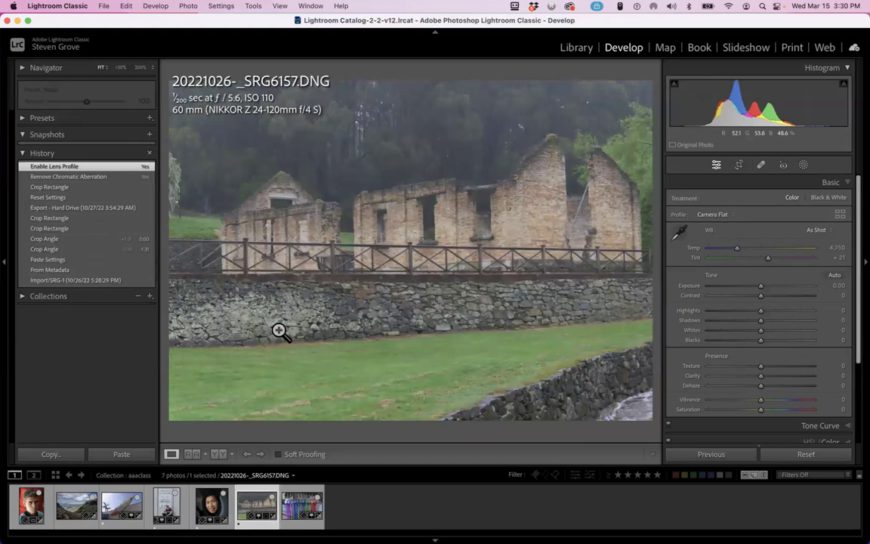
pyautogui.click(732, 214)
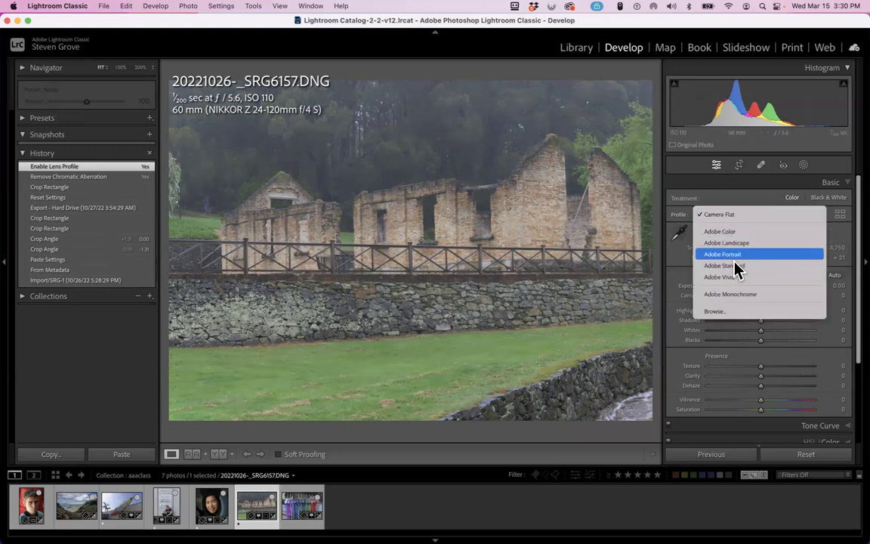
pyautogui.click(731, 279)
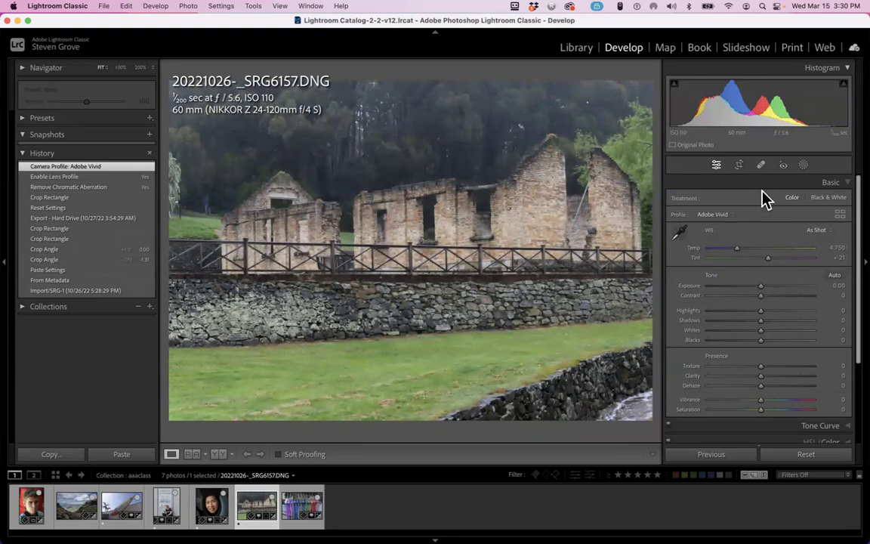
# Create an Objects mask covering the green lawn in front of the stone wall
pyautogui.click(803, 165)
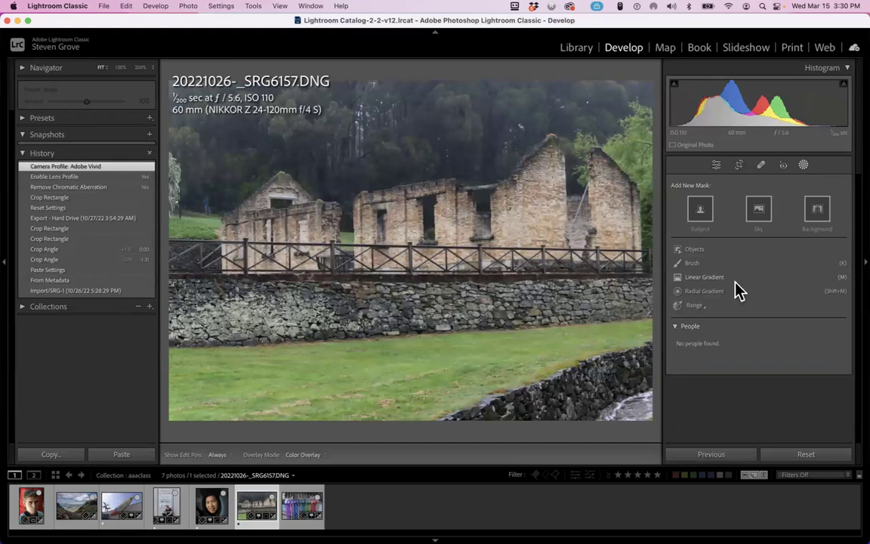
pyautogui.click(682, 255)
pyautogui.moveTo(642, 328)
pyautogui.mouseDown()
pyautogui.moveTo(463, 372)
pyautogui.moveTo(216, 379)
pyautogui.moveTo(161, 389)
pyautogui.moveTo(219, 408)
pyautogui.moveTo(419, 404)
pyautogui.mouseUp()
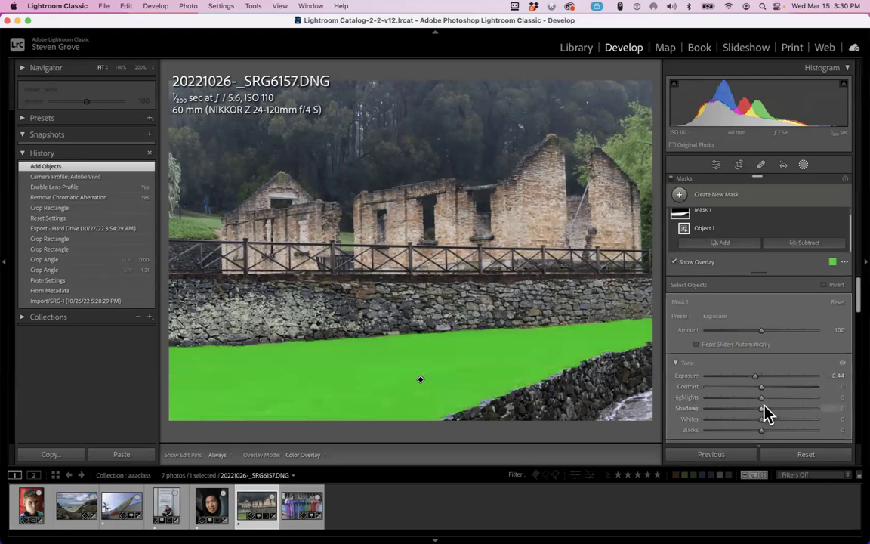
# Set the lawn mask's Exposure to -0.45, Contrast to 31, Highlights to -100 and Shadows to 100
pyautogui.moveTo(757, 381); pyautogui.dragTo(690, 398)
pyautogui.moveTo(760, 408); pyautogui.dragTo(818, 412)
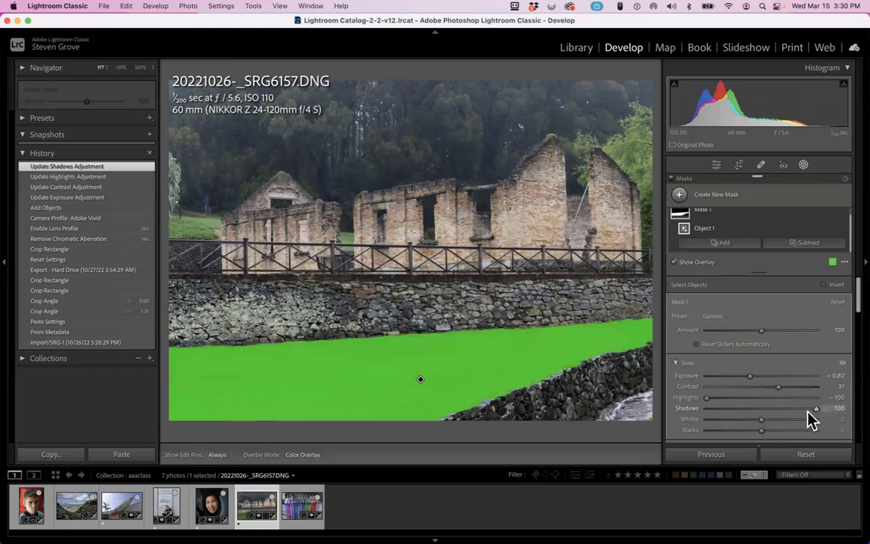
pyautogui.moveTo(748, 377); pyautogui.dragTo(754, 384)
# Set the lawn mask's Hue to 7.6 and Saturation to 18
pyautogui.scroll(-2, 751, 370)
pyautogui.scroll(-2, 759, 374)
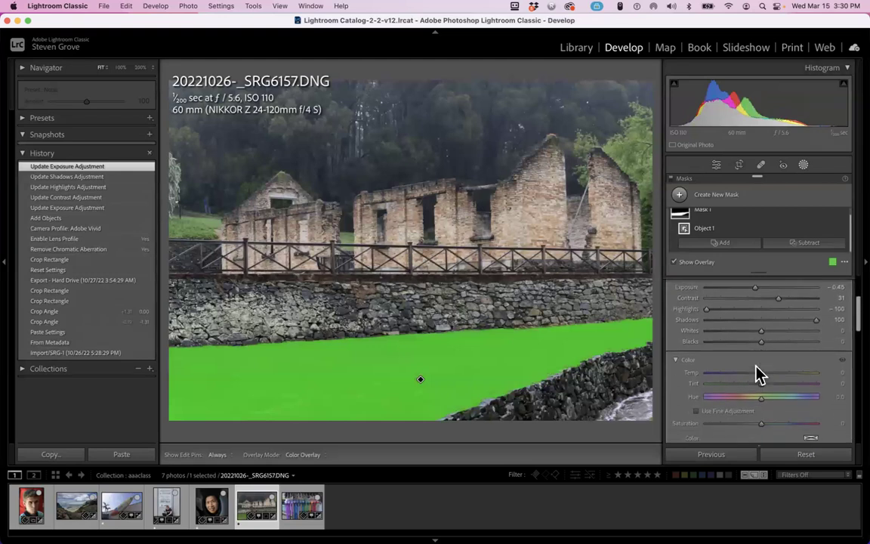
pyautogui.moveTo(762, 397); pyautogui.dragTo(769, 431)
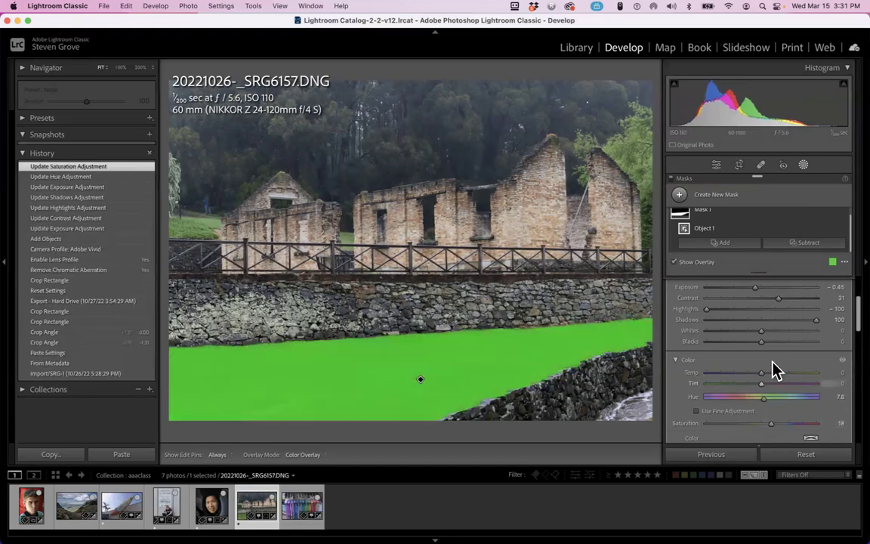
# Create a second Objects mask covering the brick ruins
pyautogui.click(681, 197)
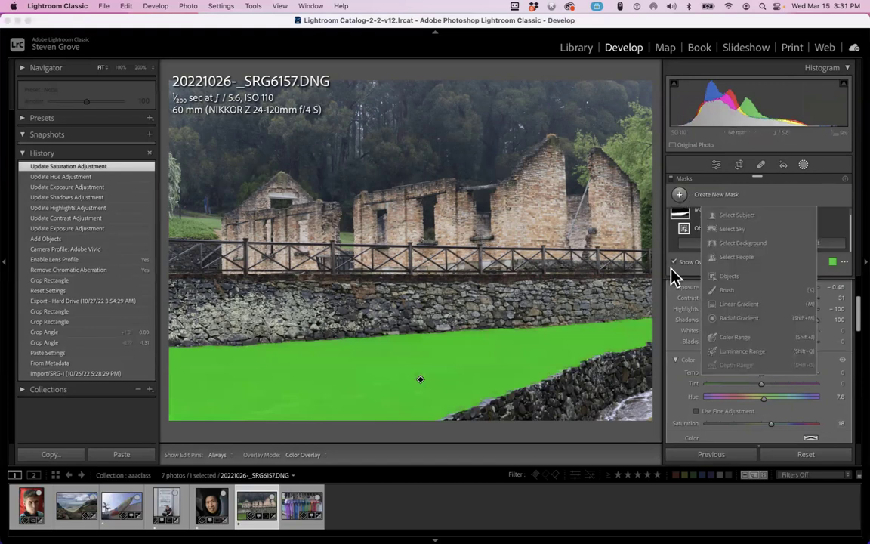
pyautogui.click(713, 289)
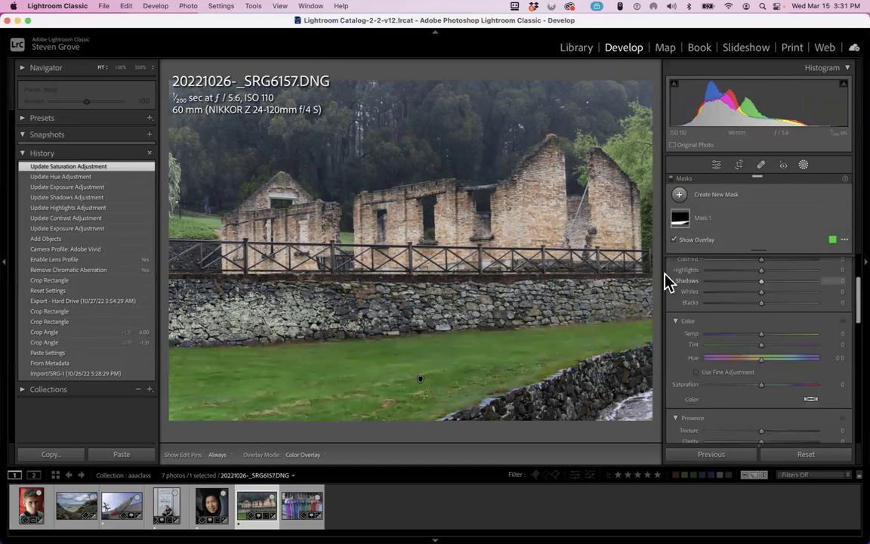
pyautogui.moveTo(539, 151)
pyautogui.mouseDown()
pyautogui.moveTo(537, 211)
pyautogui.moveTo(546, 243)
pyautogui.moveTo(593, 240)
pyautogui.moveTo(599, 189)
pyautogui.moveTo(587, 203)
pyautogui.moveTo(494, 226)
pyautogui.moveTo(362, 236)
pyautogui.moveTo(259, 221)
pyautogui.moveTo(246, 250)
pyautogui.mouseUp()
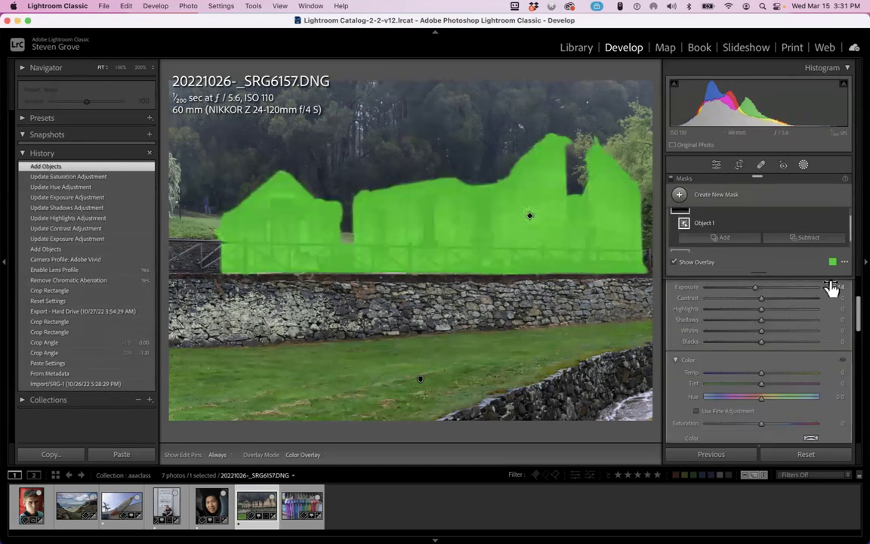
# Set the ruins mask's Exposure to 0.07, Contrast to 20, Shadows to -37 and Whites to 15, toggling the overlay to check the adjustment
pyautogui.press('o')
pyautogui.moveTo(755, 287); pyautogui.dragTo(770, 332)
pyautogui.click(740, 320)
pyautogui.press('o')
pyautogui.press('o')
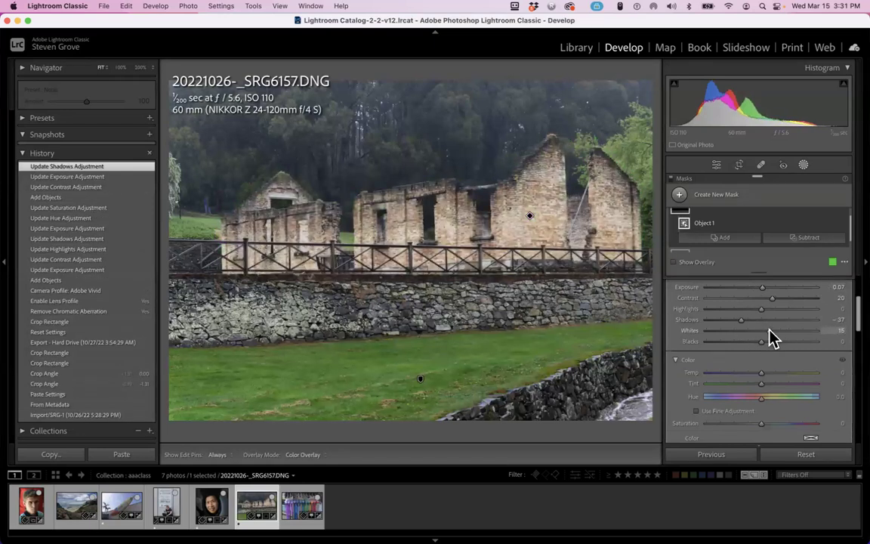
pyautogui.press('o')
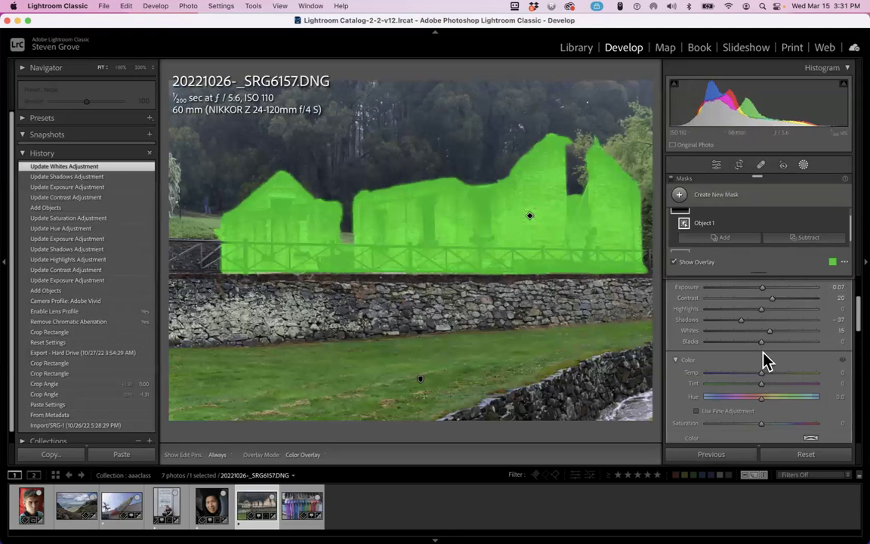
pyautogui.scroll(-3, 777, 346)
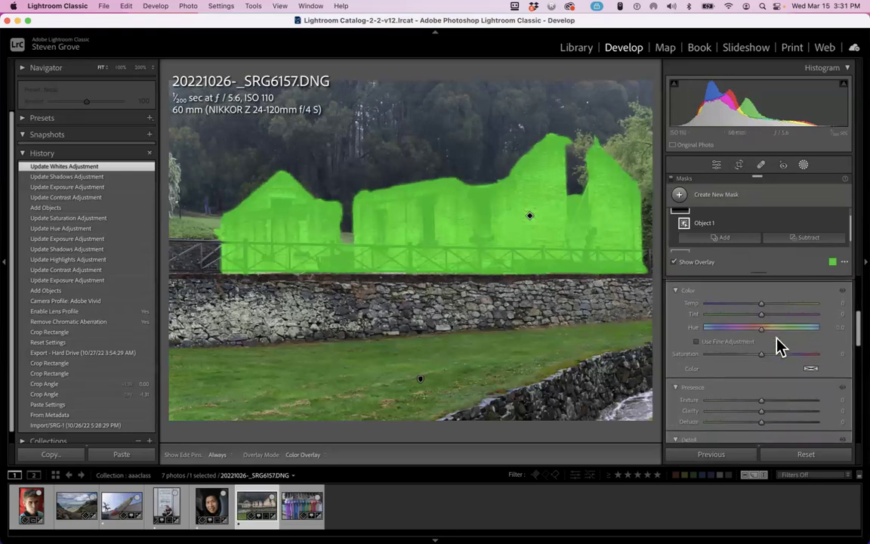
# Leave masking, set the whole ruins photo's Dehaze to +39, and decline building a Smart Preview
pyautogui.click(804, 166)
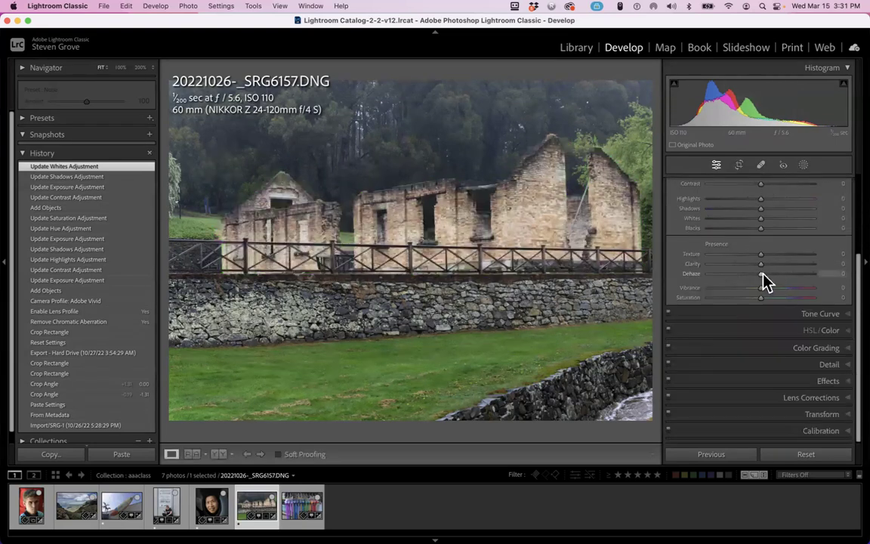
pyautogui.moveTo(765, 281); pyautogui.dragTo(783, 281)
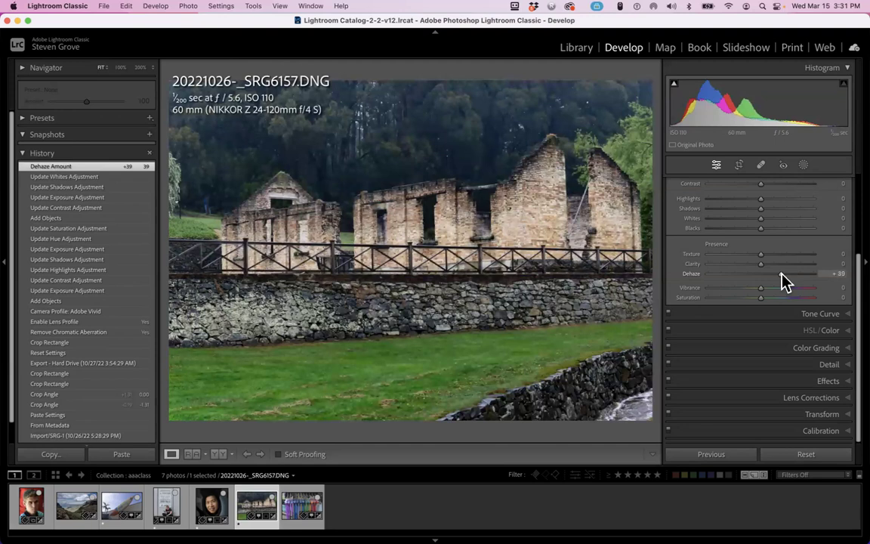
pyautogui.click(673, 144)
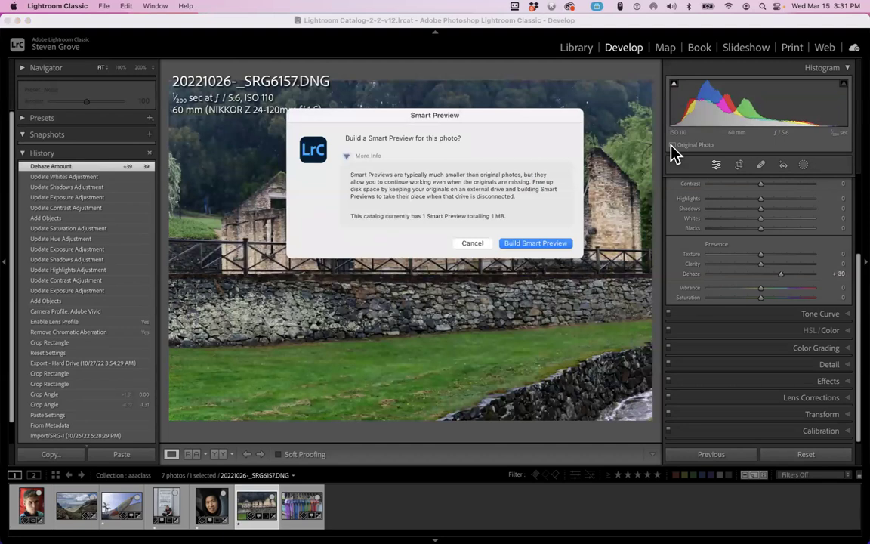
pyautogui.click(473, 242)
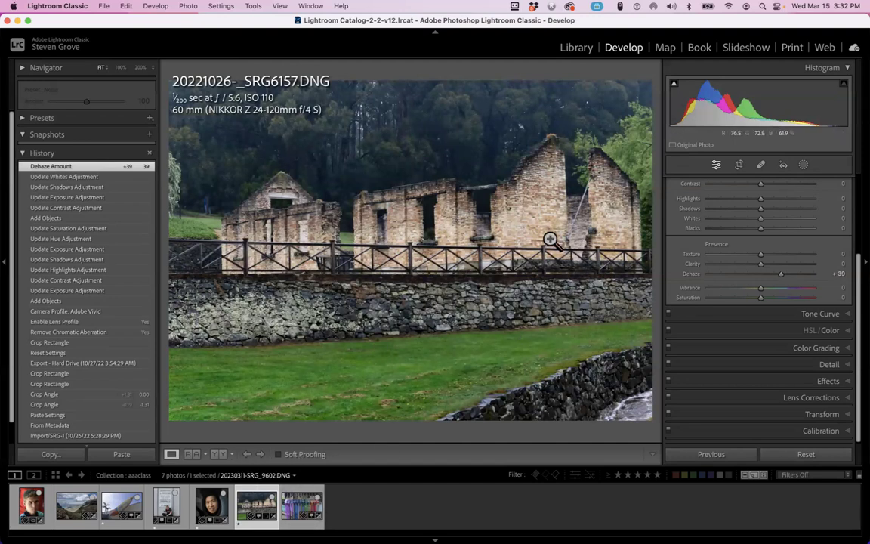
# Open the coloured watering wands photo 20230311-SRG_9602.DNG and set its profile to Adobe Vivid
pyautogui.click(296, 510)
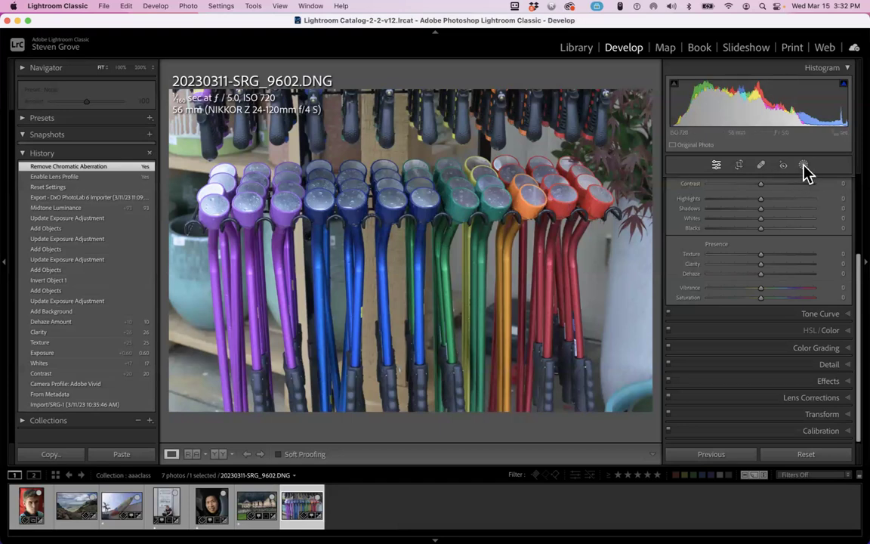
pyautogui.scroll(5, 808, 234)
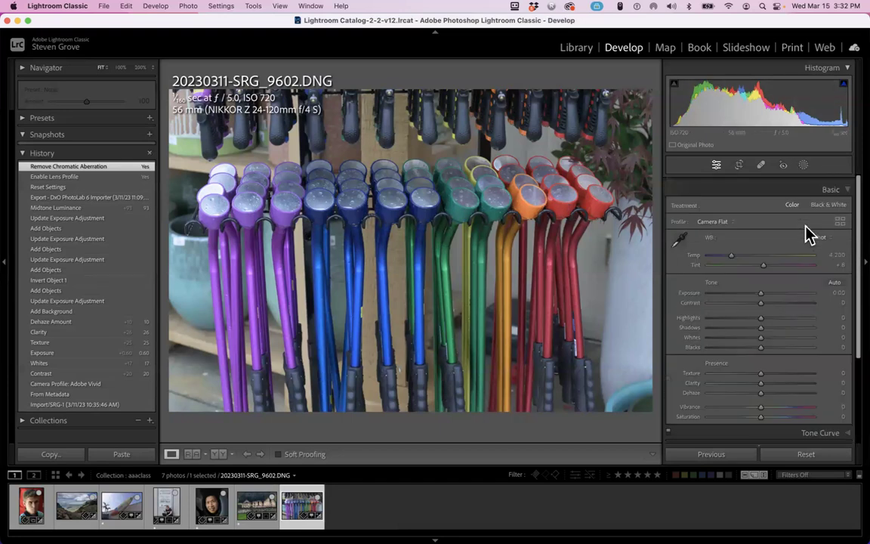
pyautogui.click(731, 216)
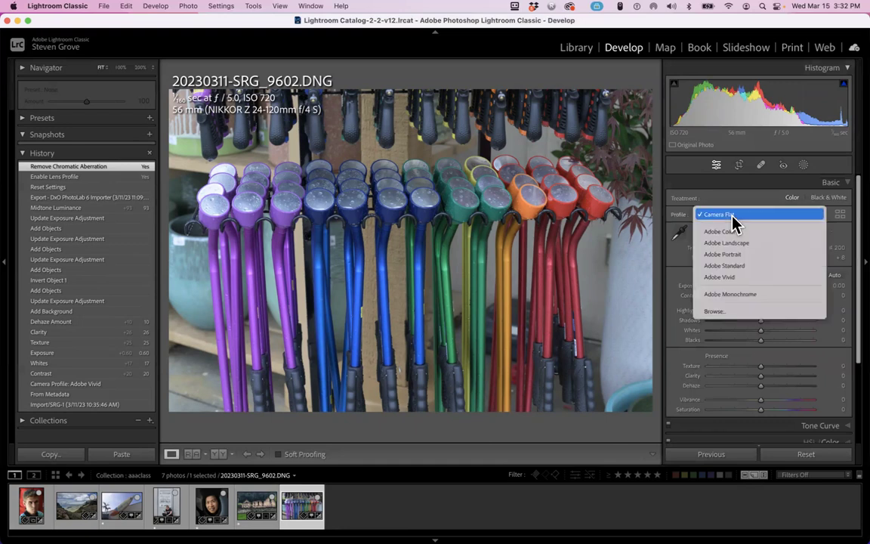
pyautogui.click(730, 280)
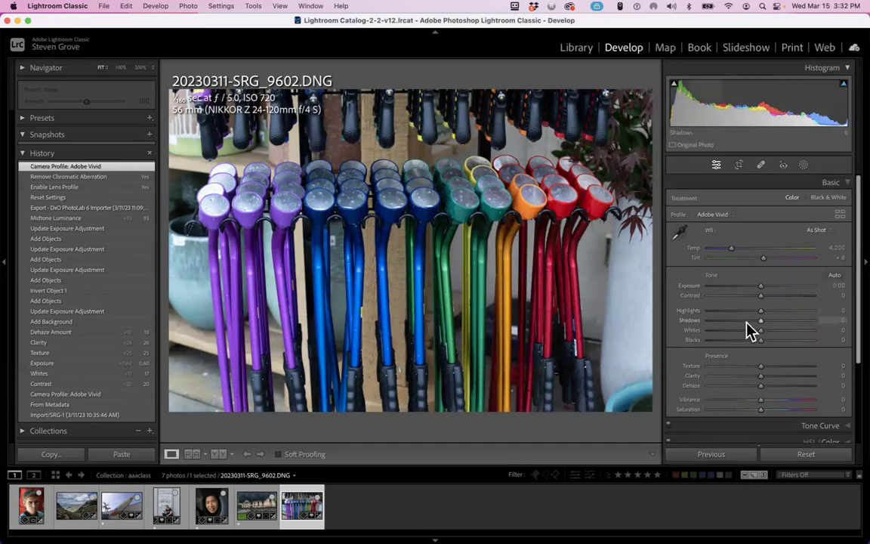
# Set the wands photo's Highlights to -100, Shadows to +100 and Exposure to +0.40
pyautogui.moveTo(760, 311); pyautogui.dragTo(684, 314)
pyautogui.moveTo(761, 321); pyautogui.dragTo(857, 324)
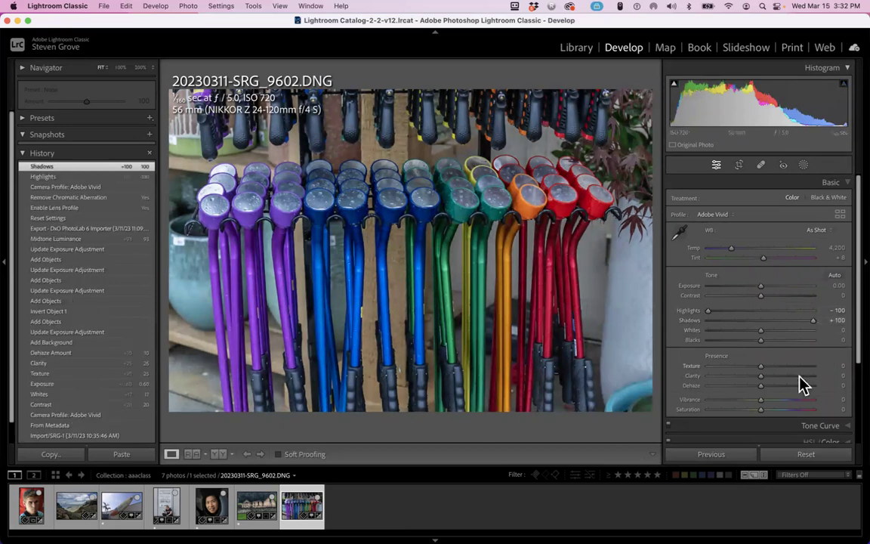
pyautogui.moveTo(761, 288); pyautogui.dragTo(766, 288)
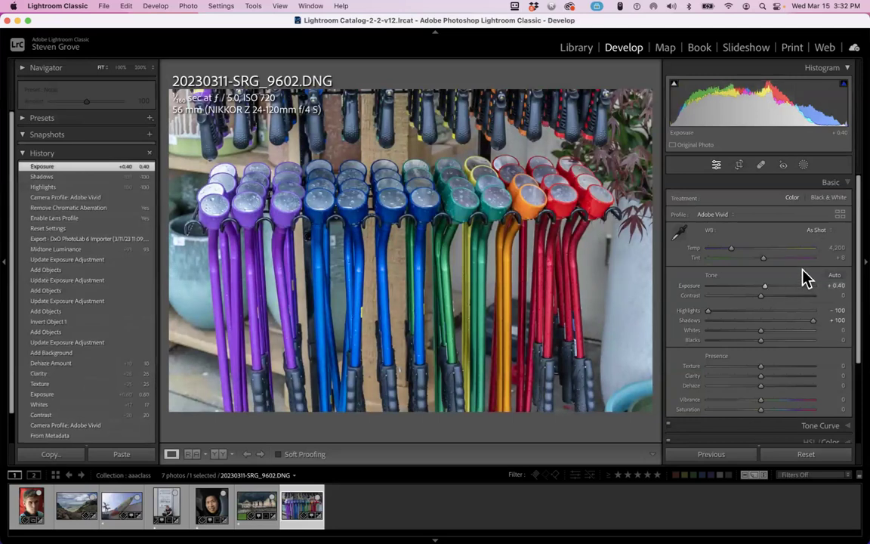
# Add a subject mask for the wands and subtract the spill above the orange and red heads with a brush
pyautogui.click(804, 164)
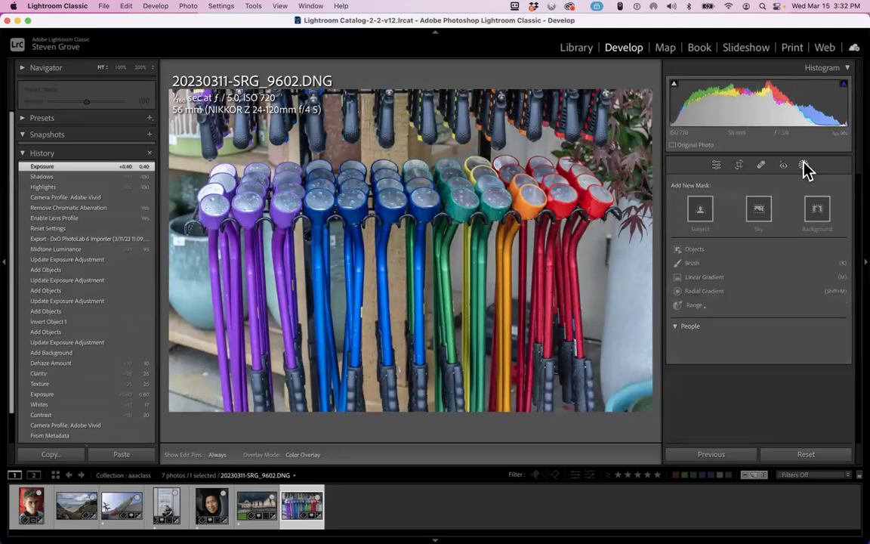
pyautogui.click(703, 215)
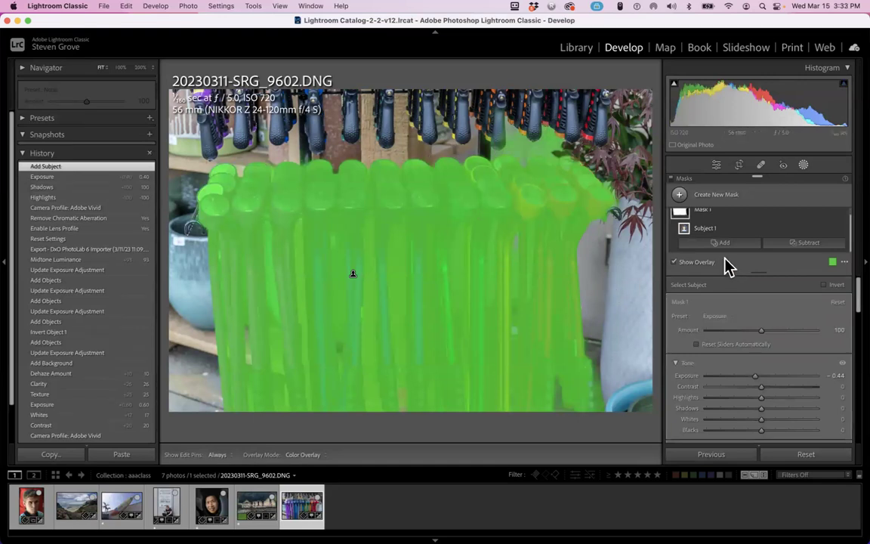
pyautogui.click(808, 244)
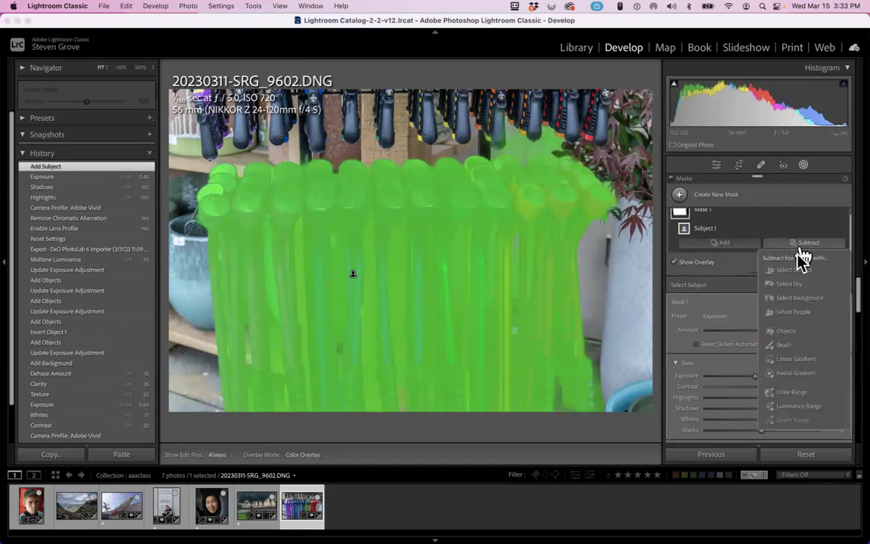
pyautogui.click(780, 345)
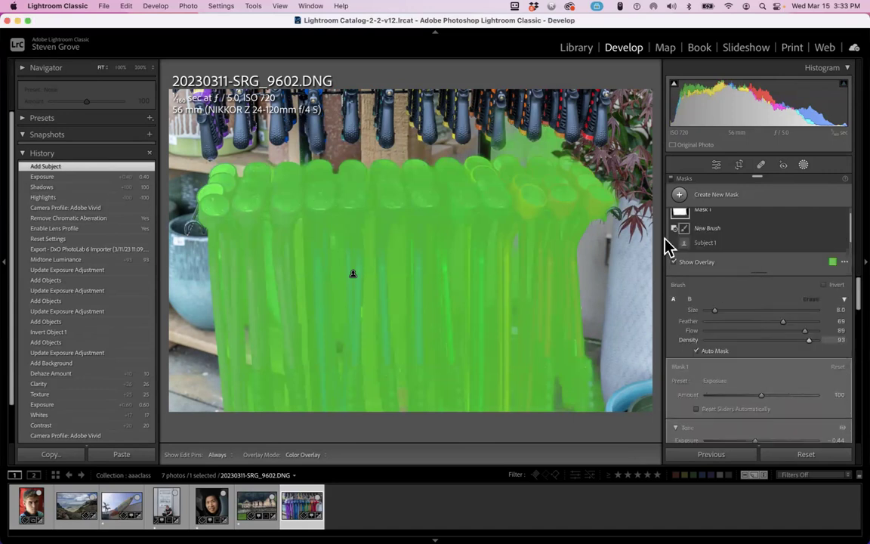
pyautogui.moveTo(514, 133)
pyautogui.mouseDown()
pyautogui.moveTo(456, 120)
pyautogui.moveTo(547, 134)
pyautogui.moveTo(491, 114)
pyautogui.moveTo(461, 113)
pyautogui.moveTo(516, 137)
pyautogui.moveTo(453, 121)
pyautogui.moveTo(536, 129)
pyautogui.moveTo(482, 100)
pyautogui.moveTo(522, 83)
pyautogui.mouseUp()
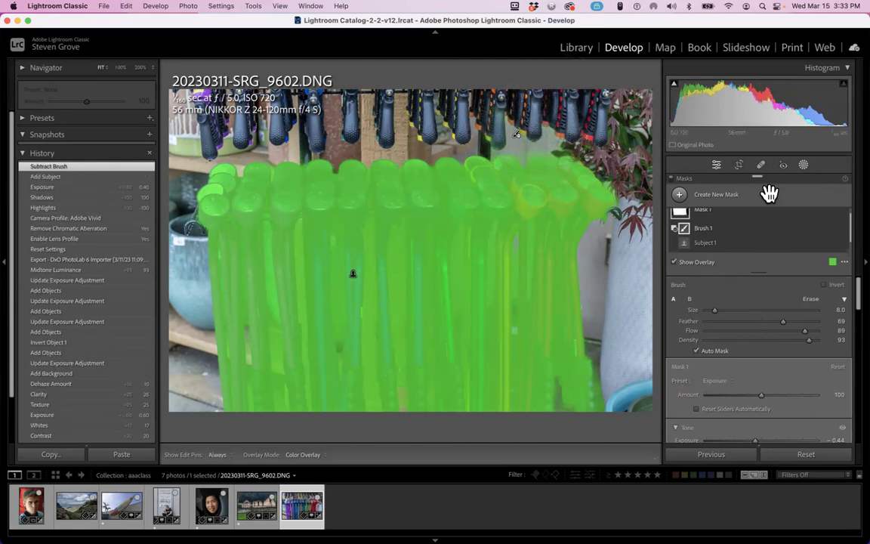
# Invert the mask's subject component to target the background and set the mask's Exposure to -4.00
pyautogui.click(834, 246)
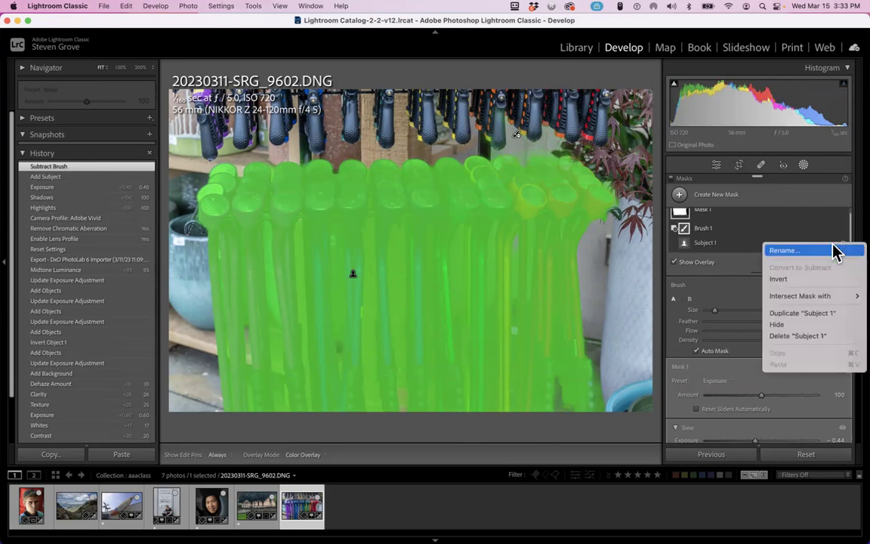
pyautogui.click(785, 279)
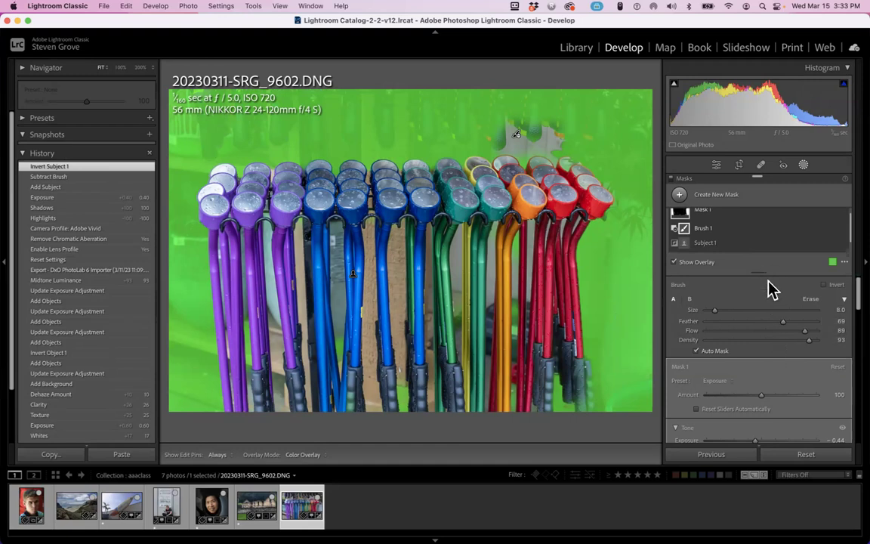
pyautogui.scroll(-5, 780, 310)
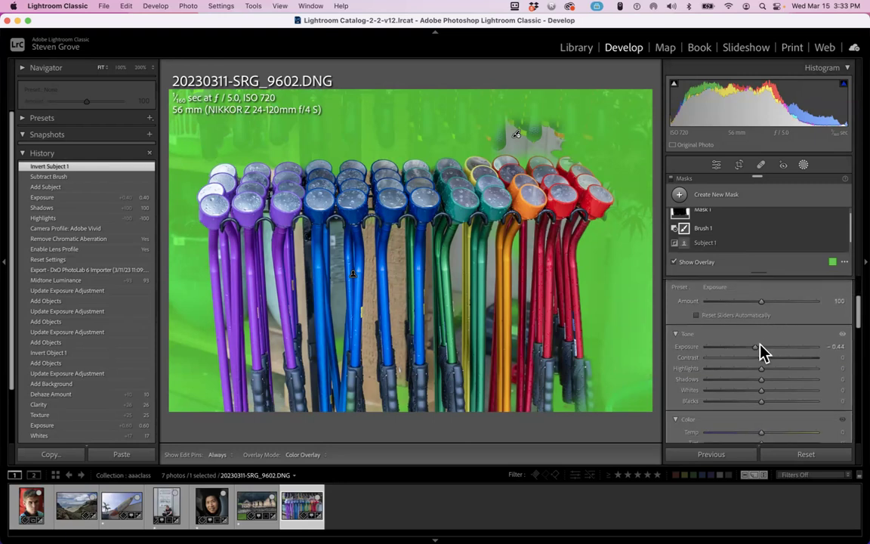
pyautogui.moveTo(755, 347); pyautogui.dragTo(662, 346)
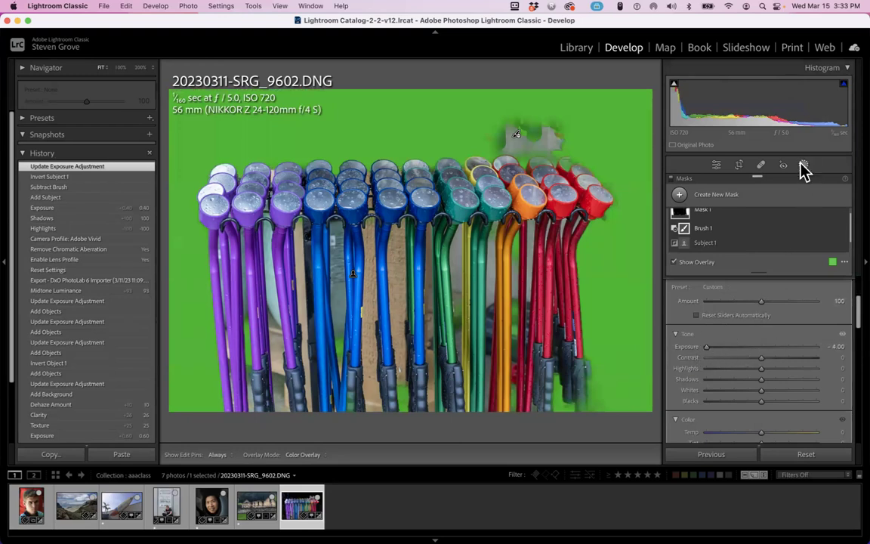
pyautogui.click(682, 196)
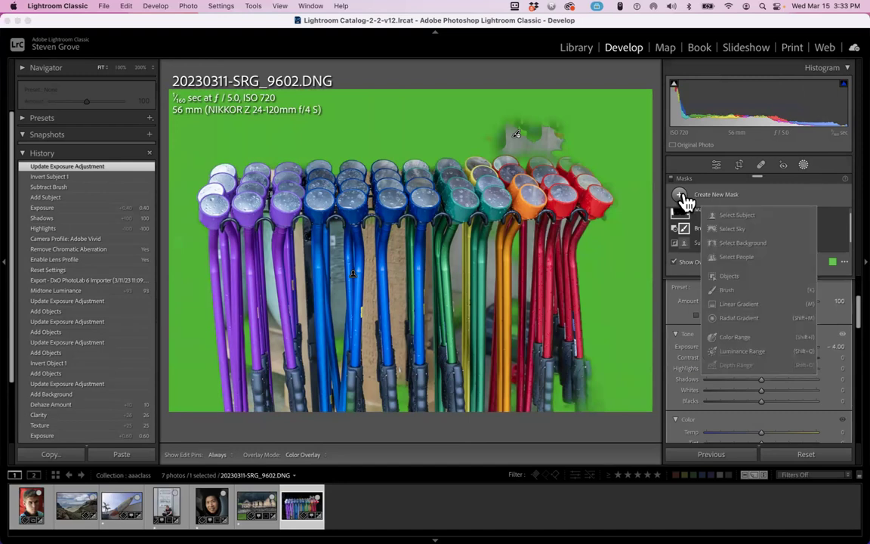
pyautogui.click(682, 199)
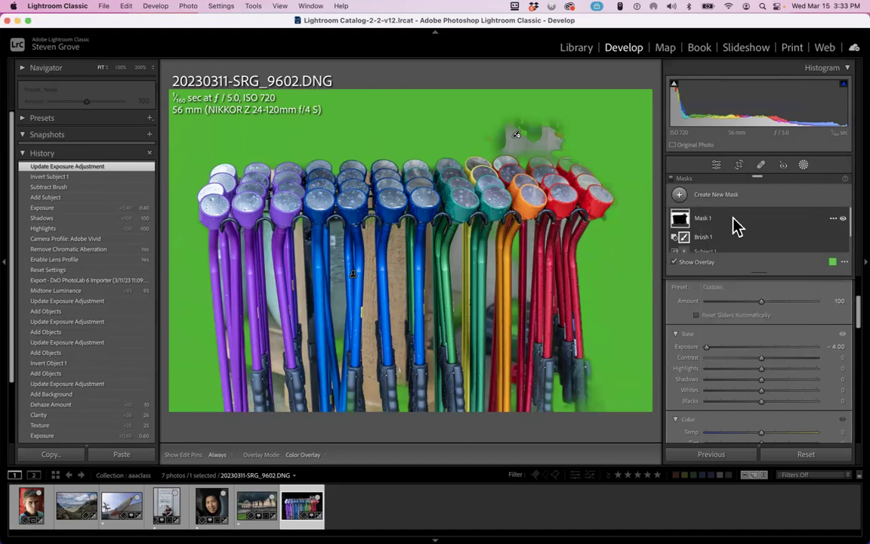
# Paint a new brush mask over the leftover bright patch above the orange and red heads and set its Exposure to -4.00
pyautogui.click(680, 196)
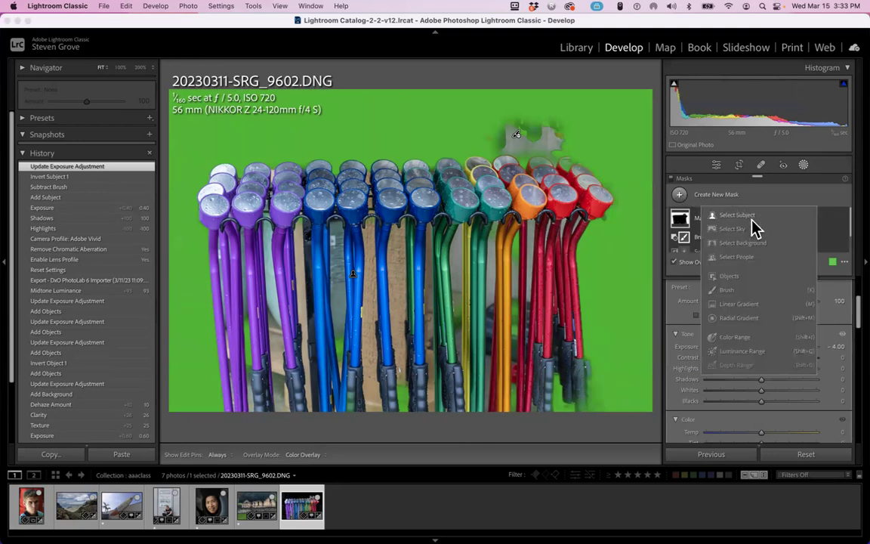
pyautogui.click(723, 290)
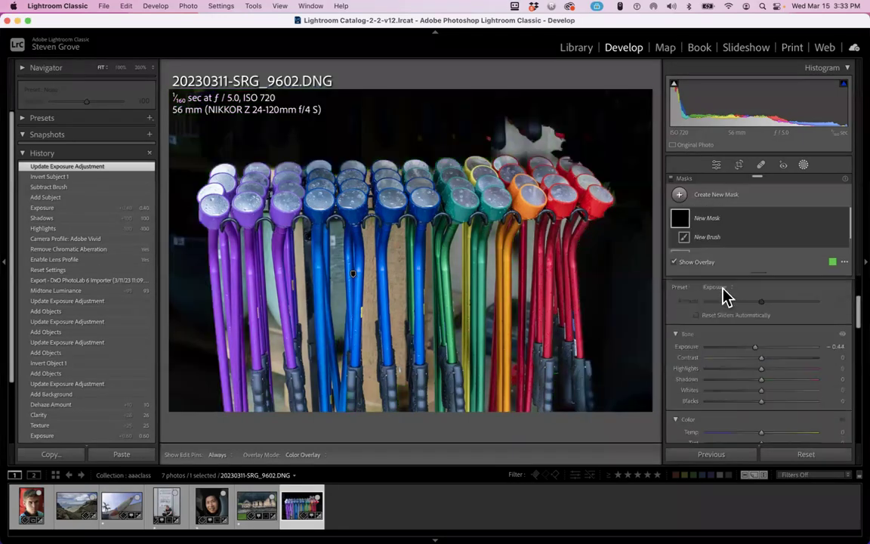
pyautogui.moveTo(550, 132)
pyautogui.mouseDown()
pyautogui.moveTo(475, 136)
pyautogui.moveTo(556, 138)
pyautogui.mouseUp()
pyautogui.moveTo(754, 355); pyautogui.dragTo(639, 351)
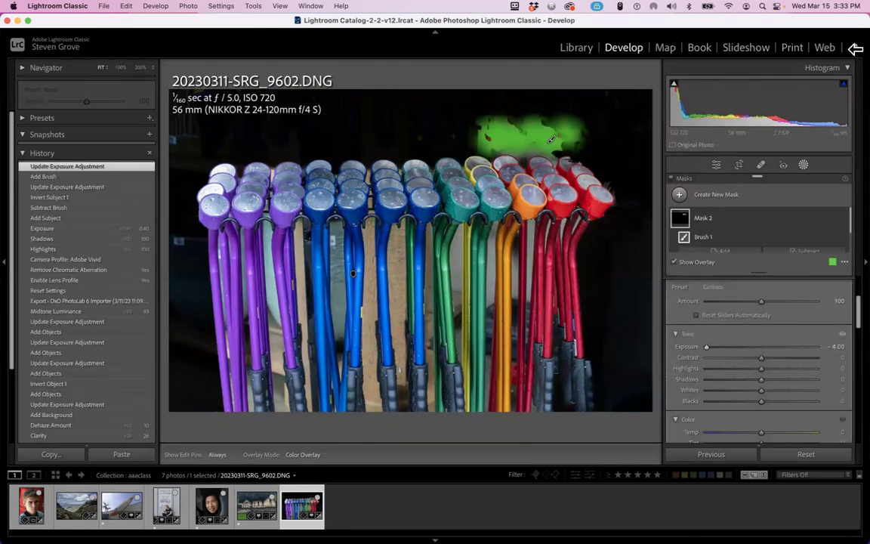
pyautogui.moveTo(619, 184); pyautogui.dragTo(631, 156)
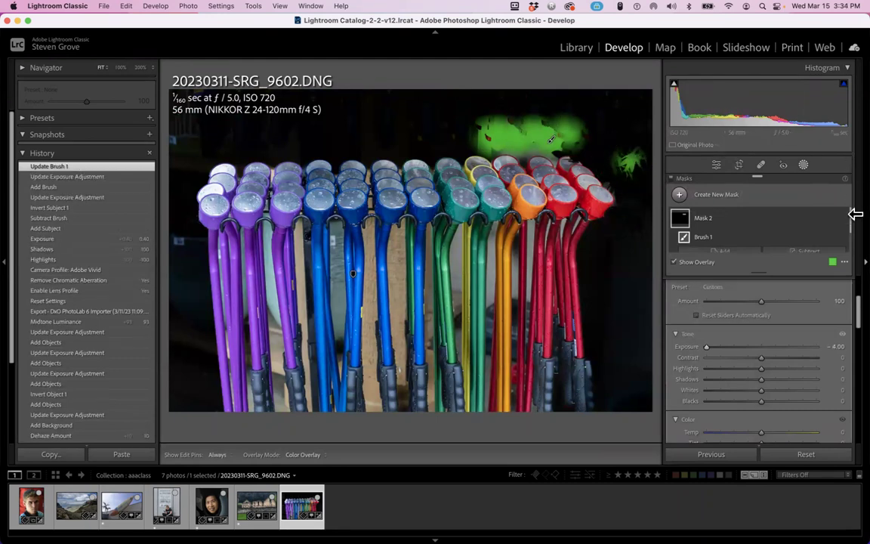
pyautogui.click(805, 164)
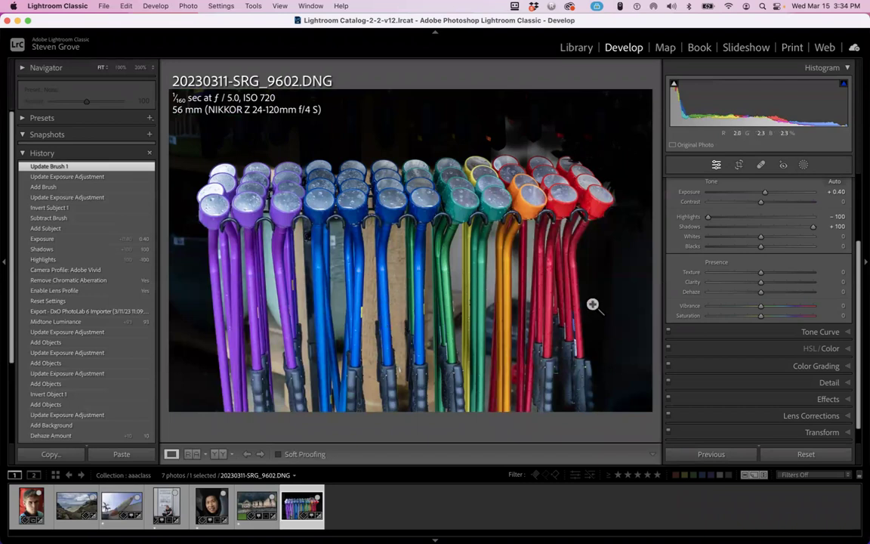
# Add an object mask for the background gap between the two rightmost blue wands and set its Exposure to -4.00
pyautogui.click(804, 167)
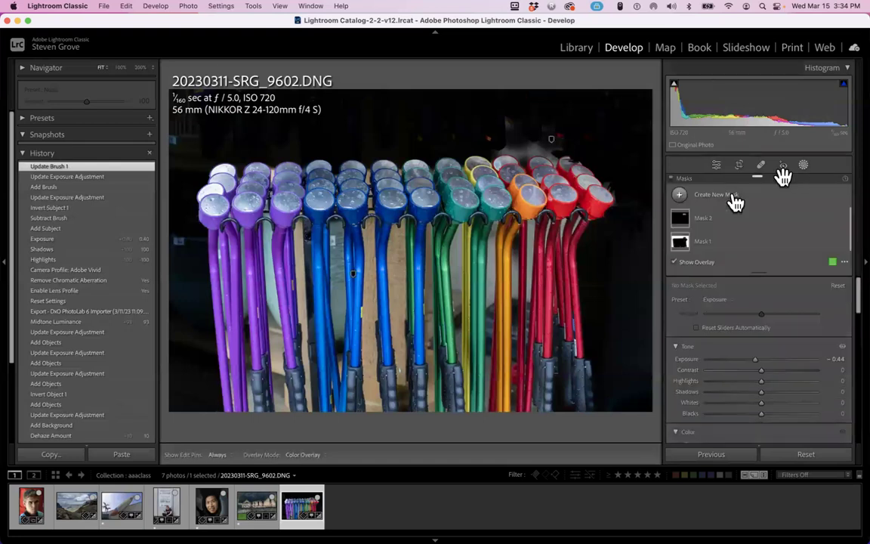
pyautogui.click(681, 197)
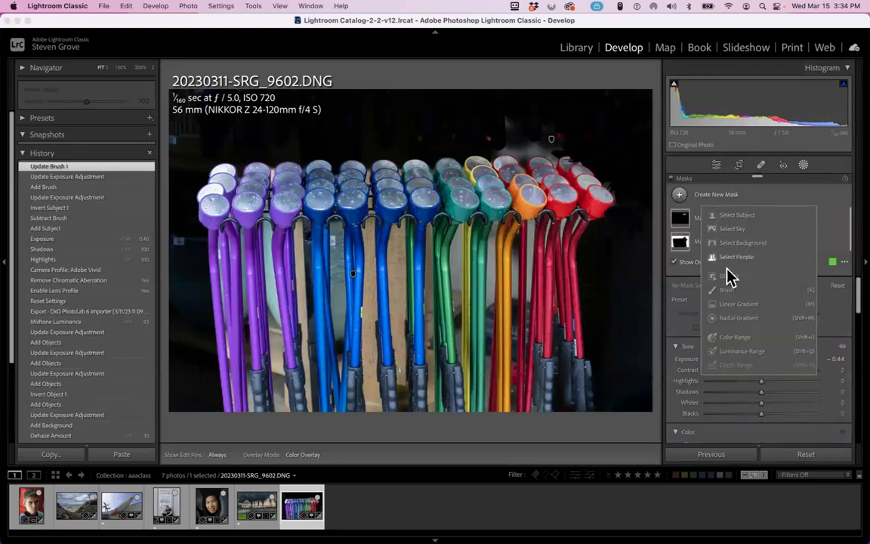
pyautogui.click(726, 277)
pyautogui.scroll(-10, 550, 257)
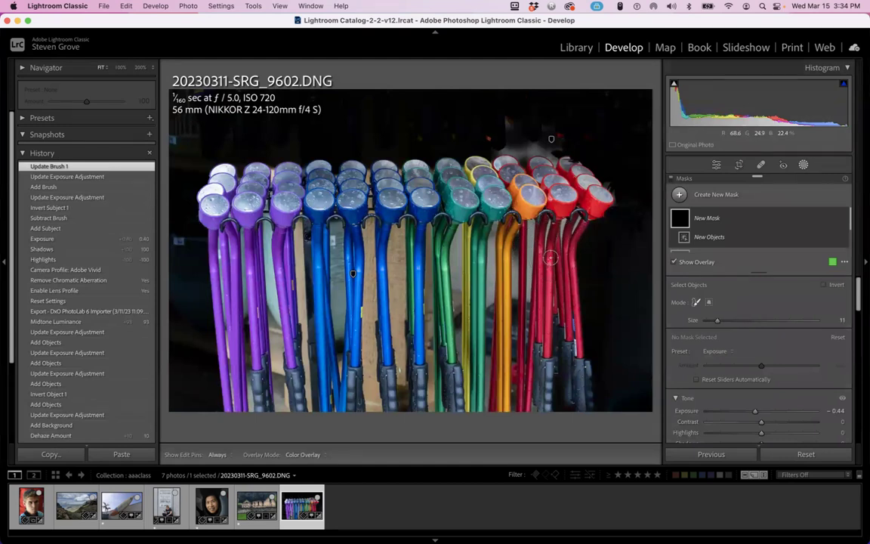
pyautogui.moveTo(395, 224); pyautogui.dragTo(399, 368)
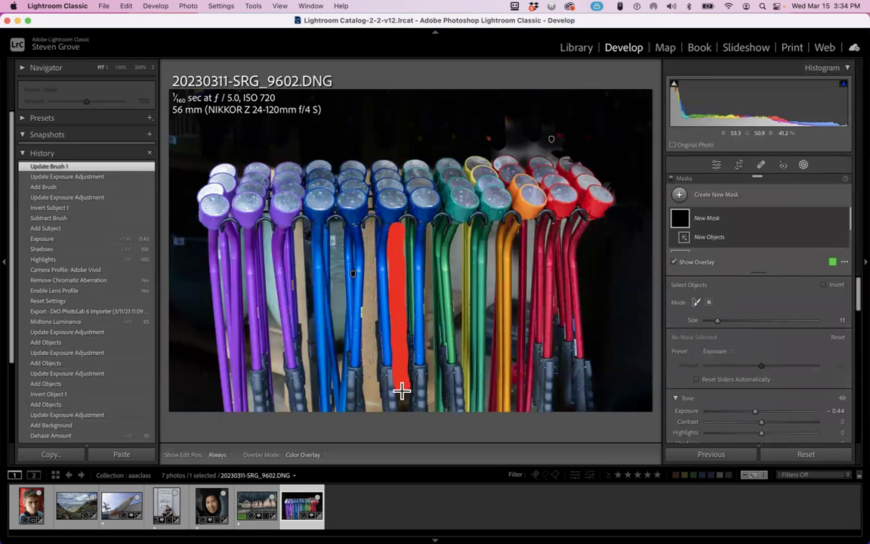
pyautogui.moveTo(401, 406); pyautogui.dragTo(401, 408)
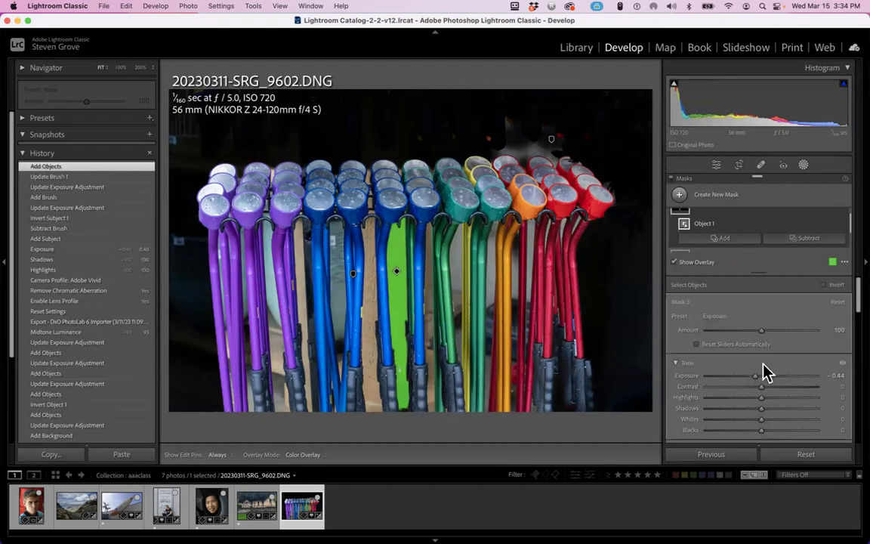
pyautogui.moveTo(755, 376); pyautogui.dragTo(668, 376)
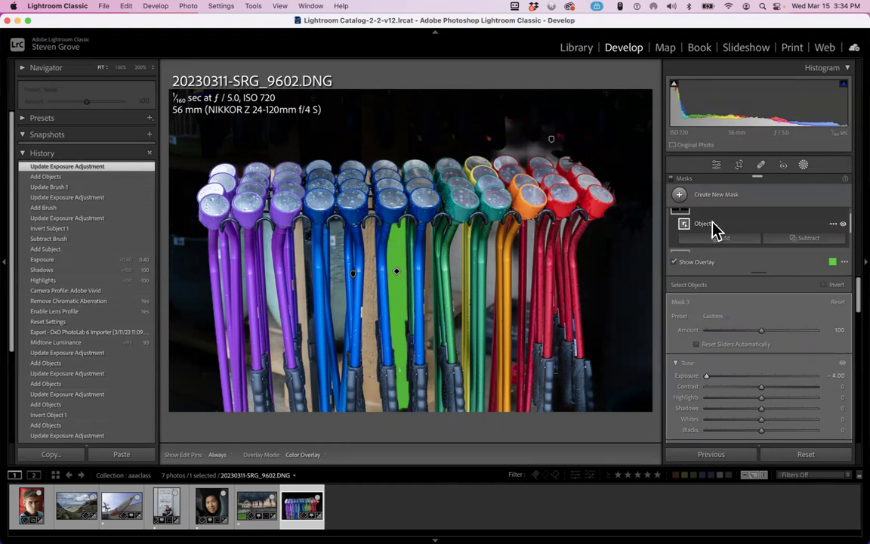
# Add another object mask for the background gap between the purple wands and set its Exposure to -4.00
pyautogui.click(679, 195)
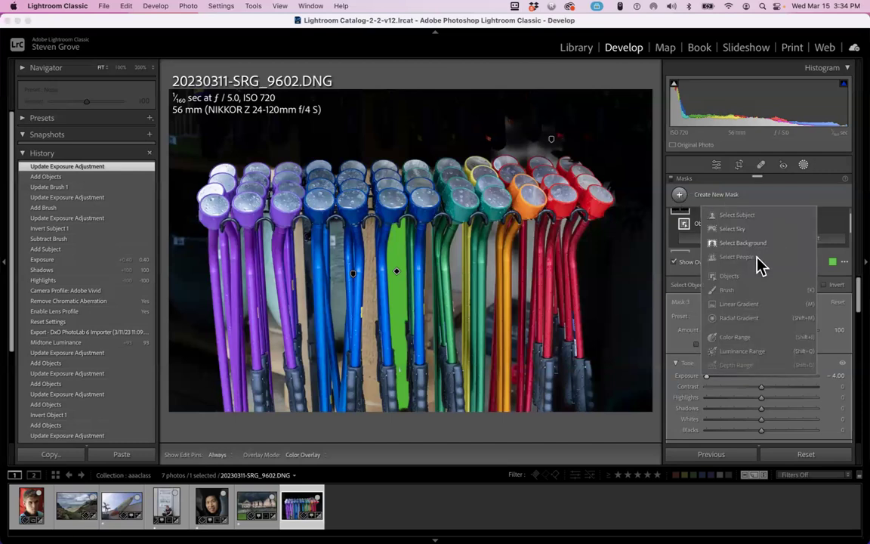
pyautogui.click(729, 276)
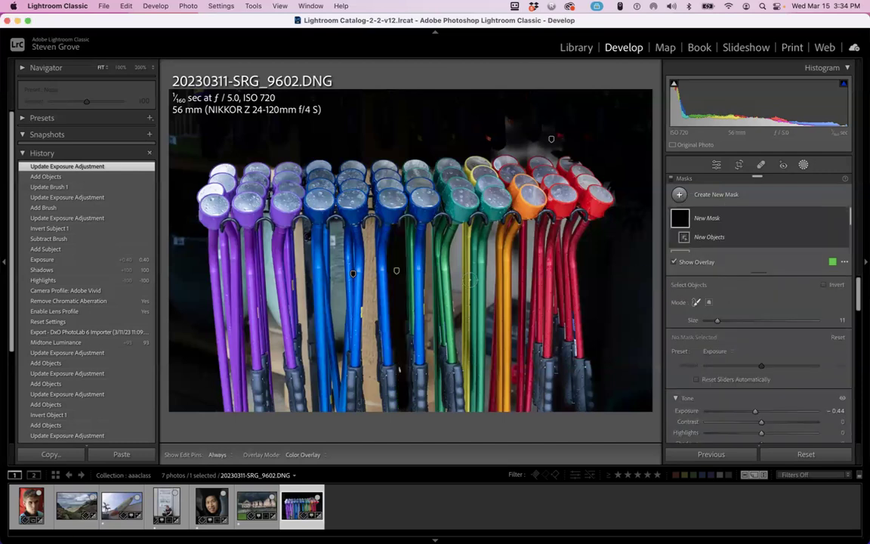
pyautogui.moveTo(266, 217); pyautogui.dragTo(280, 412)
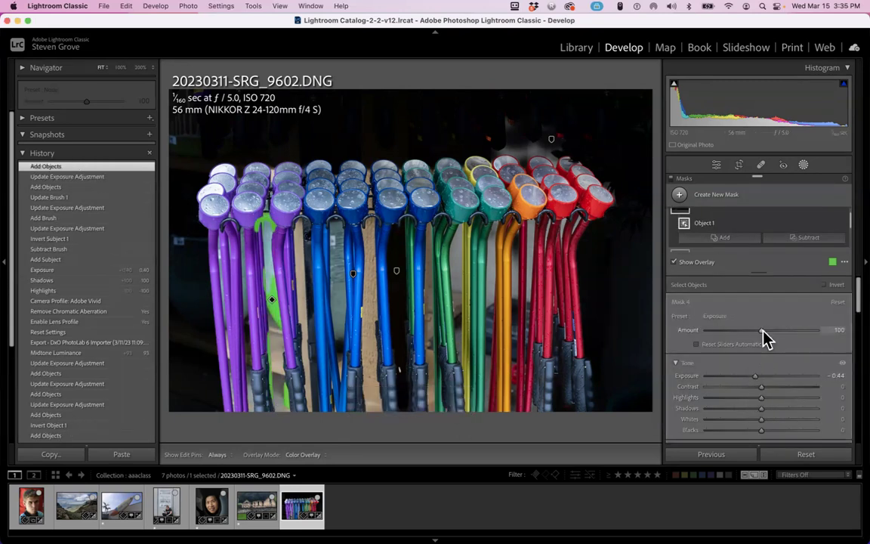
pyautogui.moveTo(756, 377); pyautogui.dragTo(649, 371)
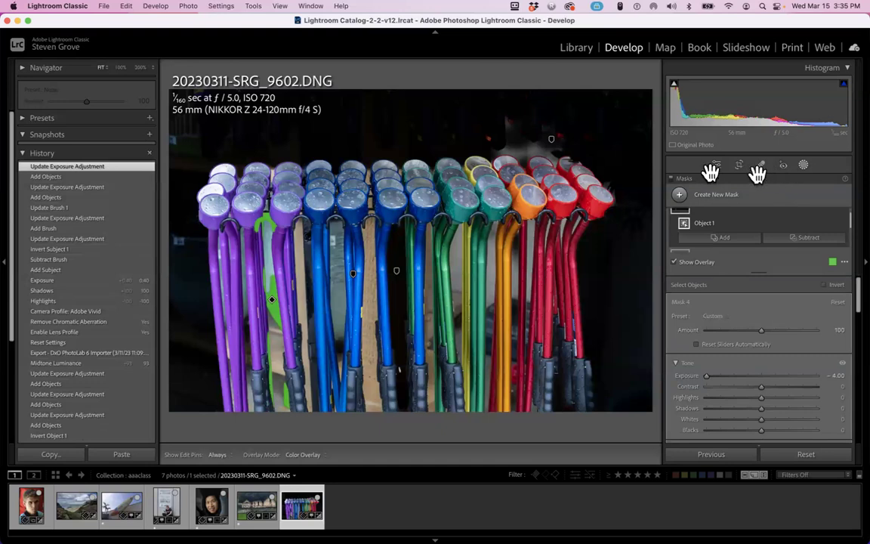
# Open the record store poster photo 20221022-_SRG5242.DNG and set its profile to Adobe Portrait
pyautogui.click(166, 506)
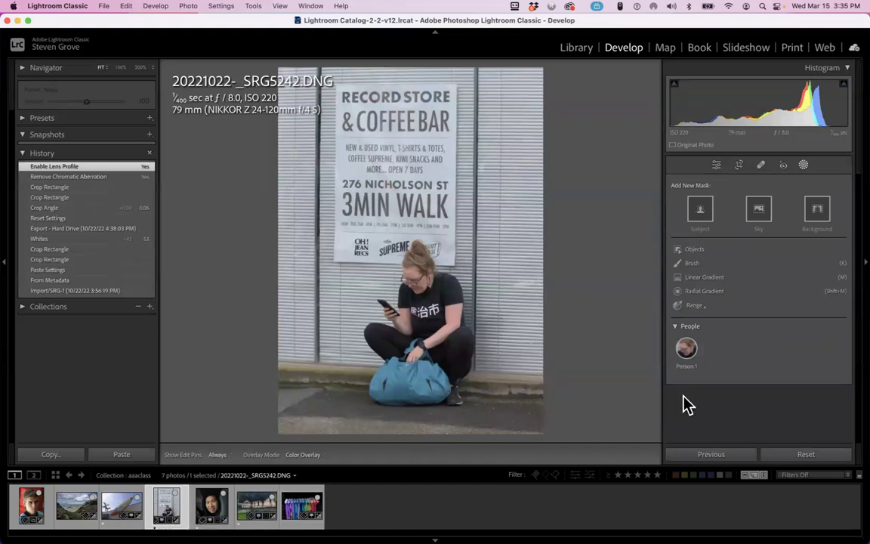
pyautogui.click(804, 170)
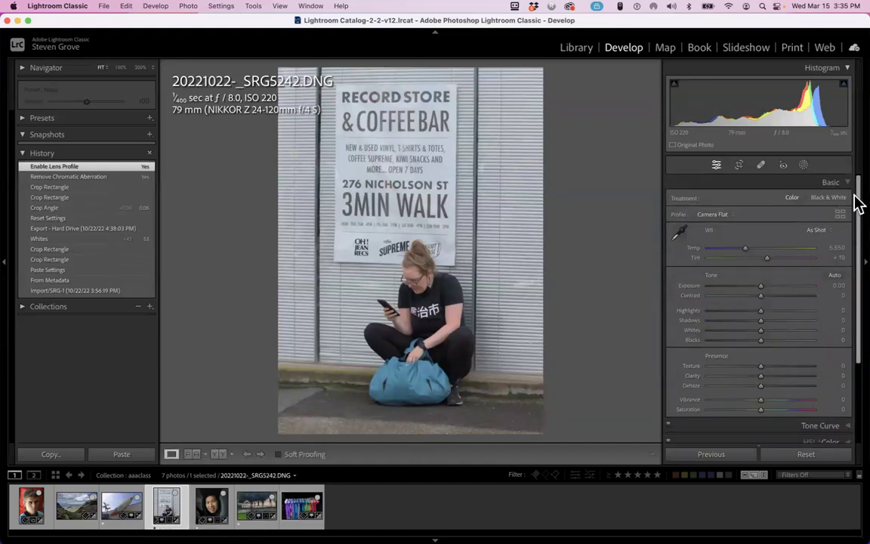
pyautogui.click(733, 216)
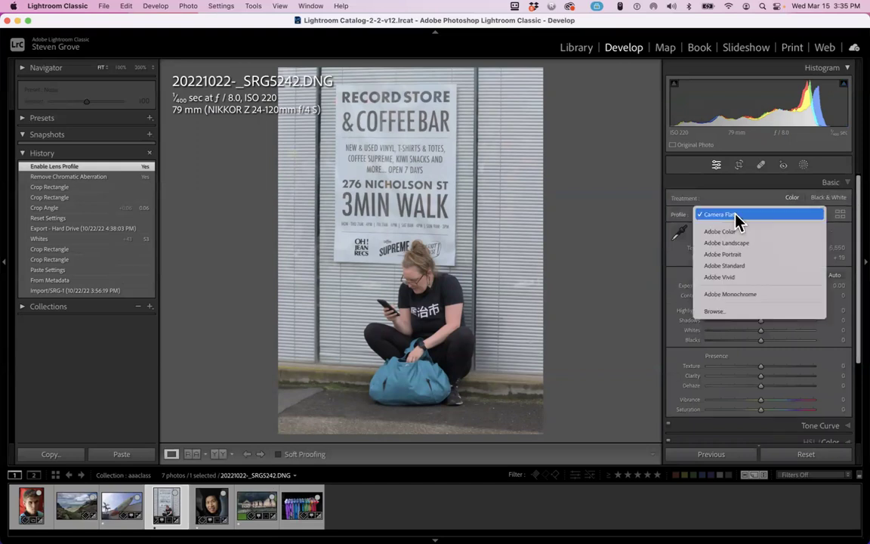
pyautogui.click(734, 253)
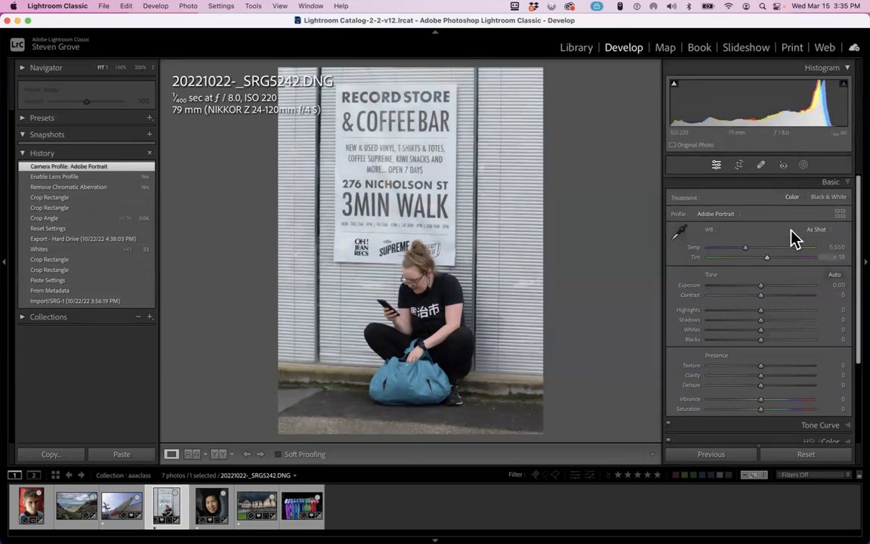
# Add a subject mask for the crouching woman with Exposure -0.16, Contrast 13, Highlights -100 and Shadows 68
pyautogui.click(803, 167)
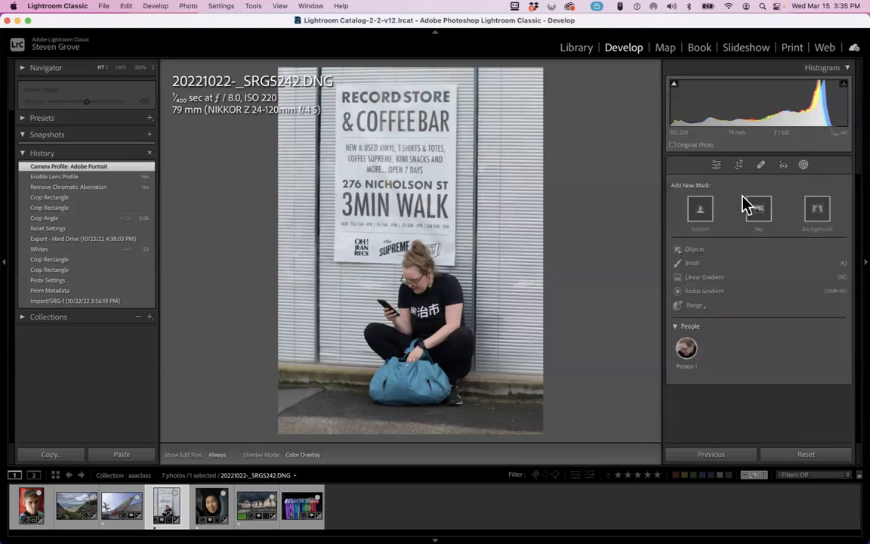
pyautogui.click(700, 212)
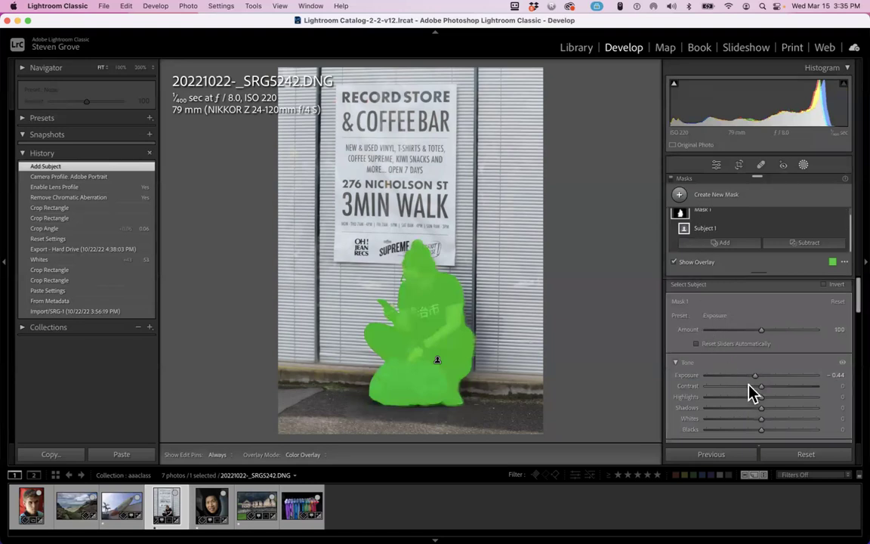
pyautogui.press('o')
pyautogui.moveTo(755, 375); pyautogui.dragTo(687, 408)
pyautogui.moveTo(760, 408); pyautogui.dragTo(847, 408)
pyautogui.moveTo(793, 402); pyautogui.dragTo(794, 406)
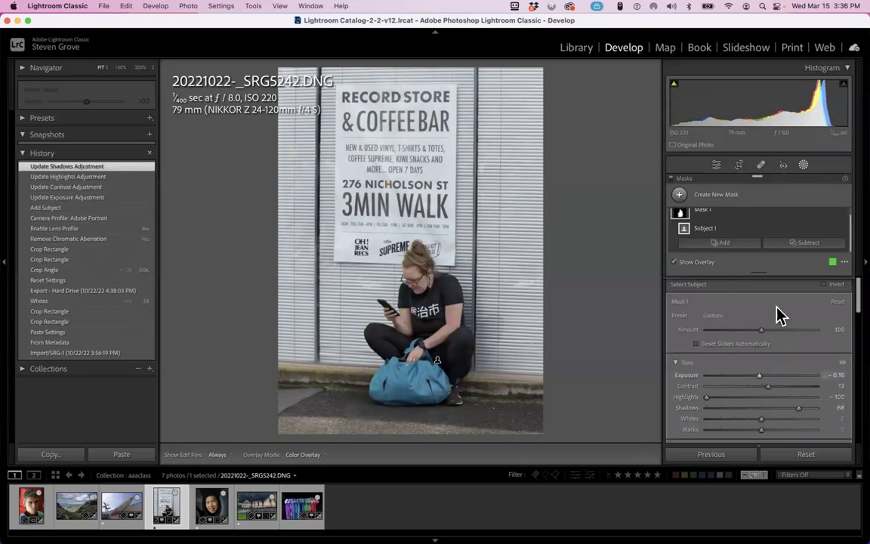
# Set the woman's subject mask to Texture 15, Clarity 33 and Dehaze 8
pyautogui.scroll(-3, 777, 309)
pyautogui.scroll(-1, 779, 309)
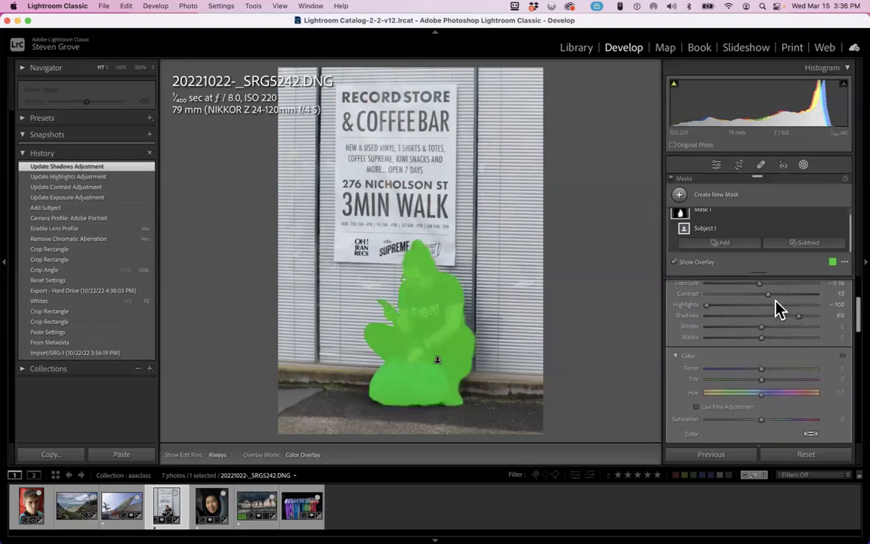
pyautogui.scroll(-5, 778, 308)
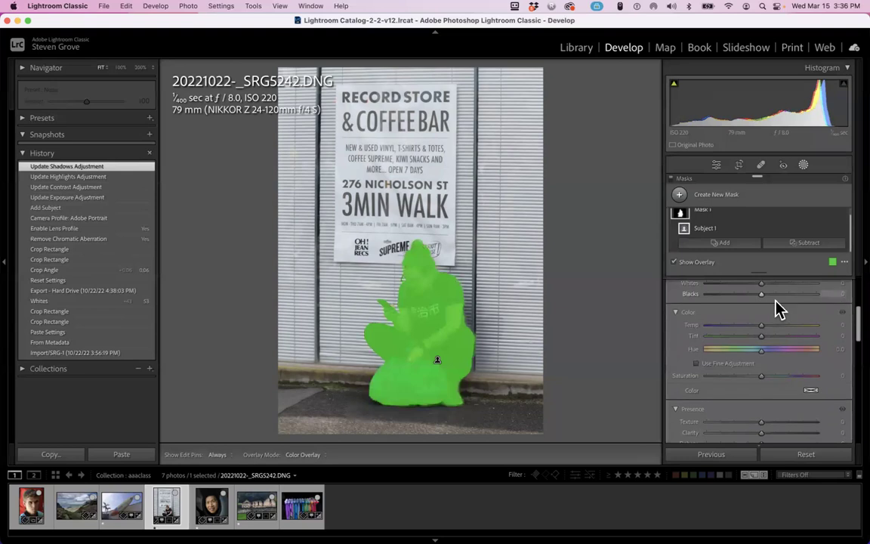
pyautogui.moveTo(762, 366); pyautogui.dragTo(764, 388)
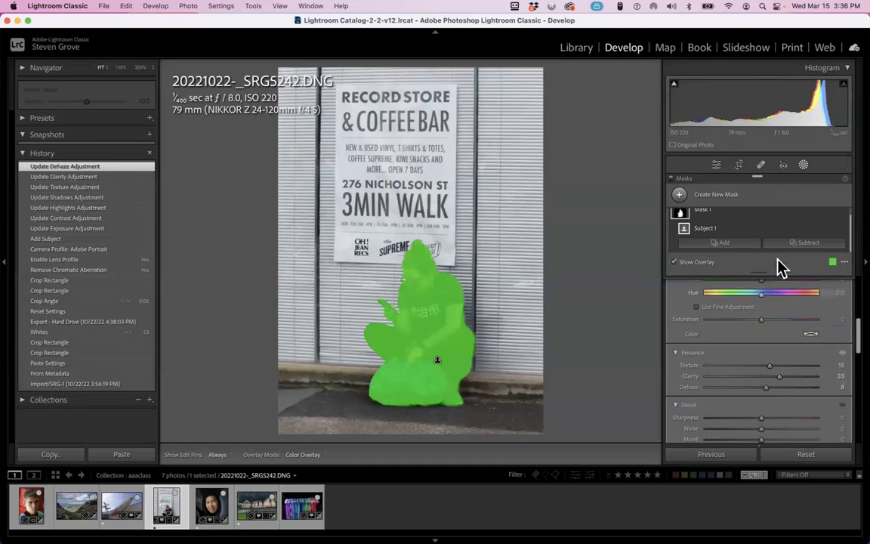
# Invert the subject component of the woman's mask so it targets the wall and ground around her
pyautogui.scroll(1, 800, 228)
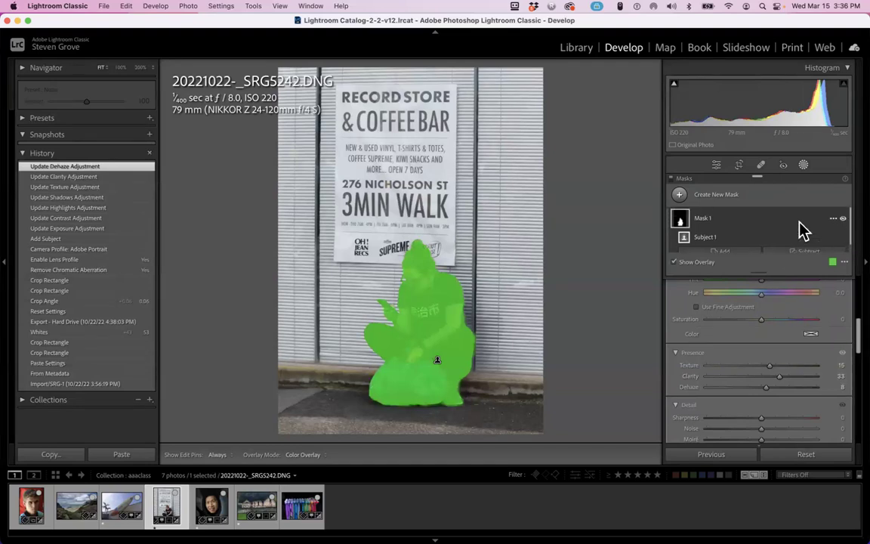
pyautogui.click(836, 239)
pyautogui.click(815, 271)
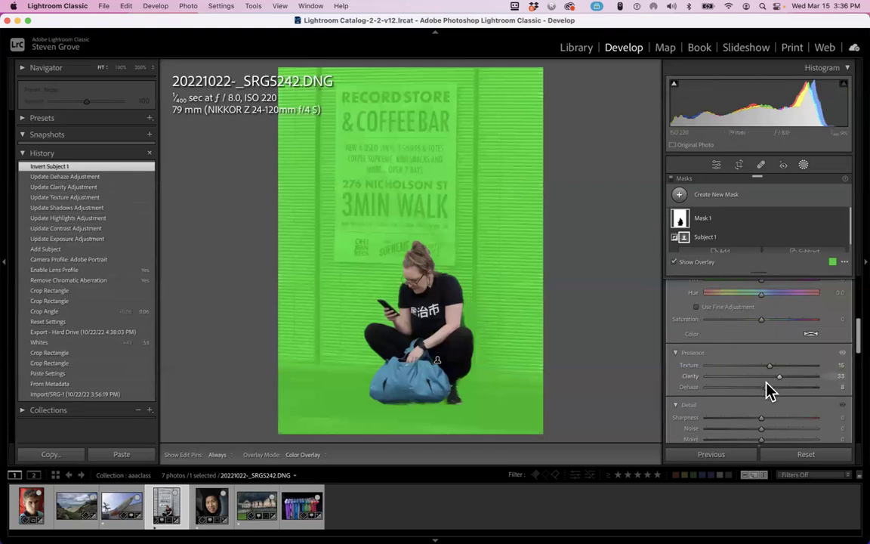
# Set the inverted background mask's Exposure to -0.54 and its Dehaze to 28
pyautogui.scroll(4, 753, 366)
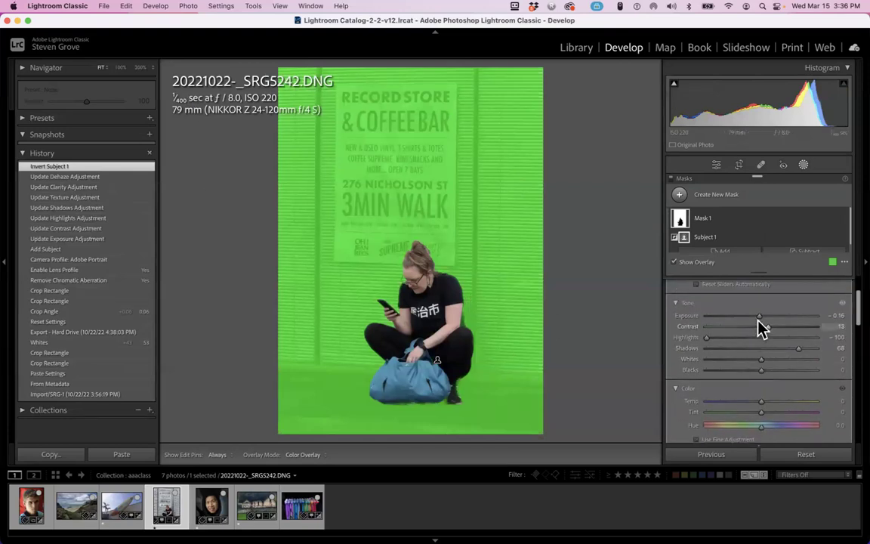
pyautogui.press('o')
pyautogui.moveTo(758, 316); pyautogui.dragTo(754, 316)
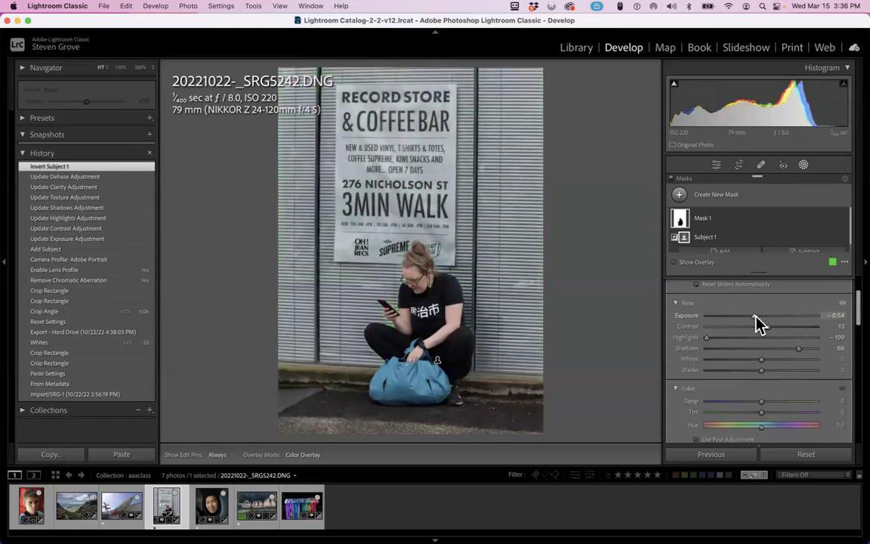
pyautogui.press('o')
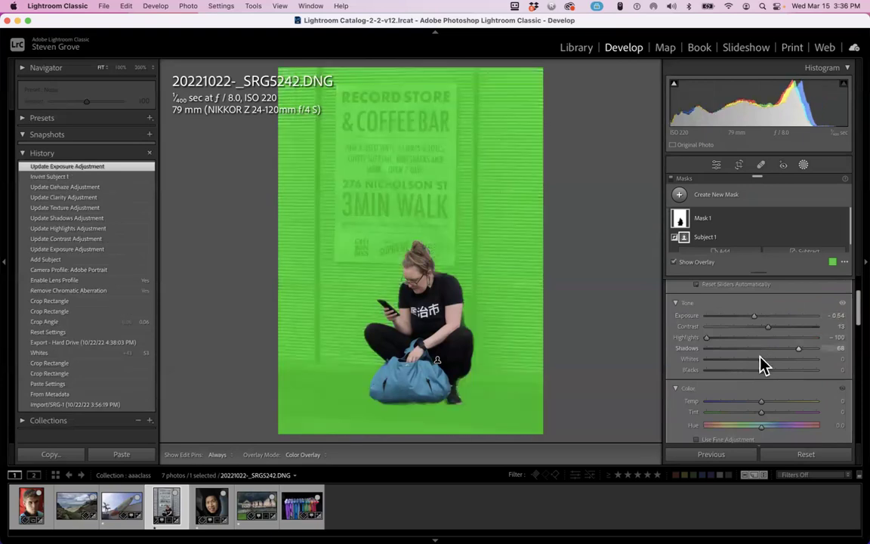
pyautogui.scroll(-3, 770, 421)
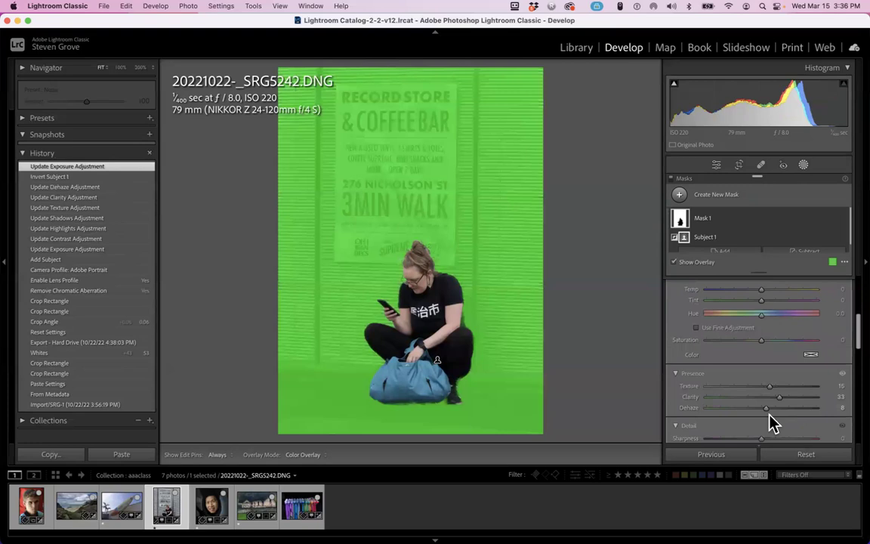
pyautogui.press('o')
pyautogui.moveTo(763, 409); pyautogui.dragTo(775, 408)
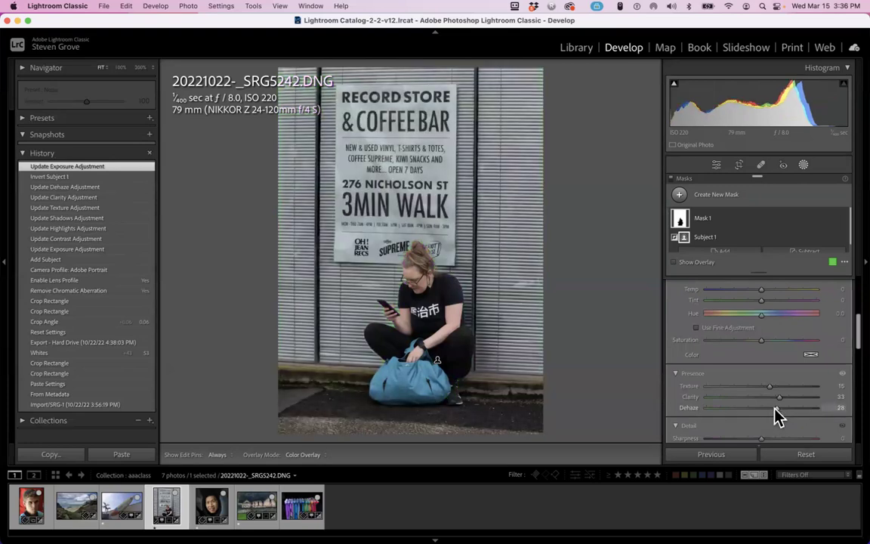
pyautogui.press('o')
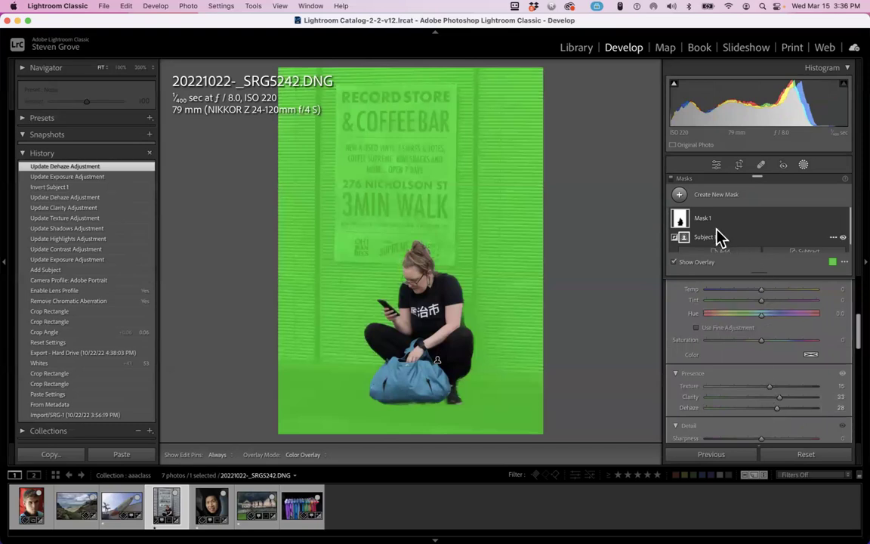
# Try an object mask brushed over the pavement in front of the woman, testing Exposure at 0.67 and resetting it to 0
pyautogui.click(680, 196)
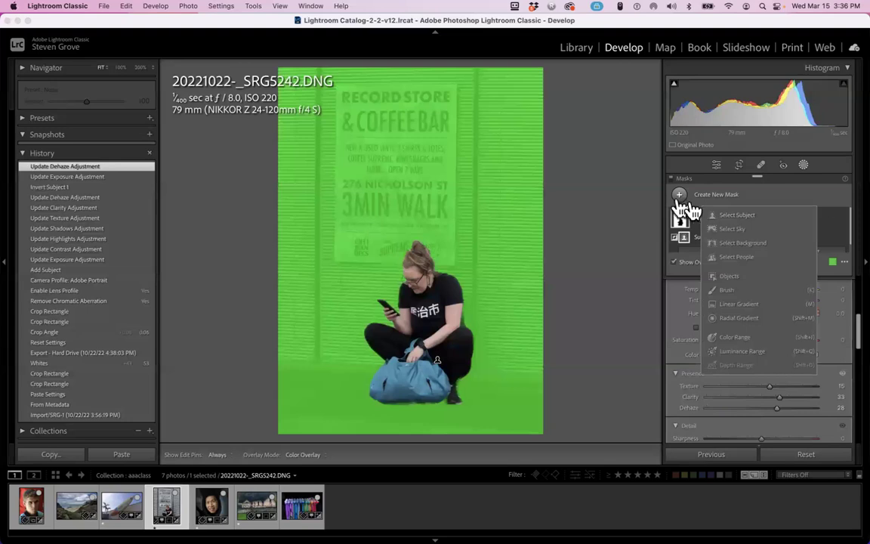
pyautogui.click(728, 287)
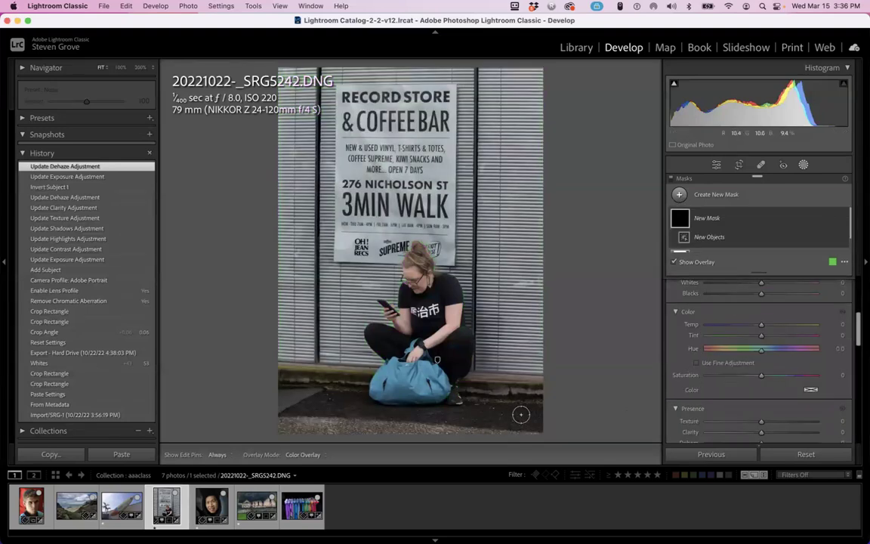
pyautogui.moveTo(518, 414)
pyautogui.mouseDown()
pyautogui.moveTo(332, 427)
pyautogui.moveTo(279, 405)
pyautogui.moveTo(281, 428)
pyautogui.moveTo(303, 407)
pyautogui.moveTo(362, 410)
pyautogui.mouseUp()
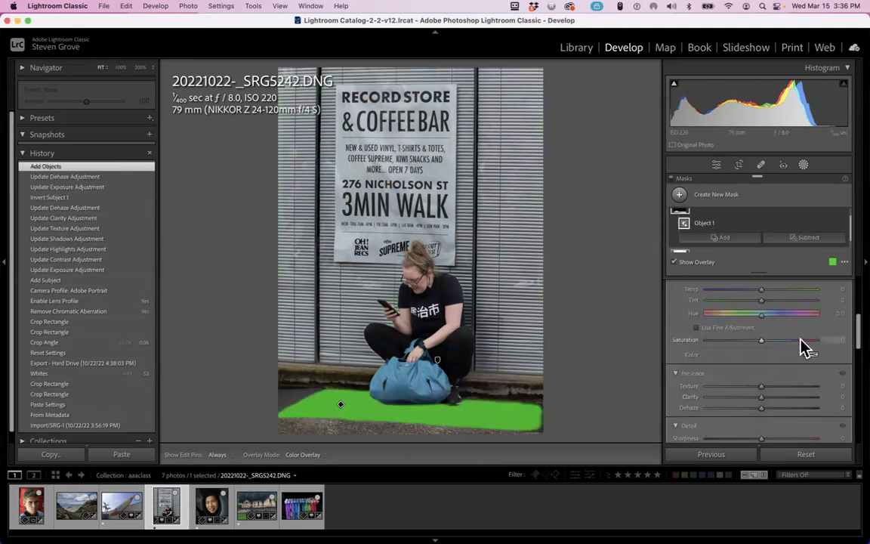
pyautogui.scroll(5, 762, 340)
pyautogui.moveTo(761, 333)
pyautogui.mouseDown()
pyautogui.moveTo(694, 330)
pyautogui.moveTo(814, 332)
pyautogui.moveTo(763, 334)
pyautogui.moveTo(774, 331)
pyautogui.mouseUp()
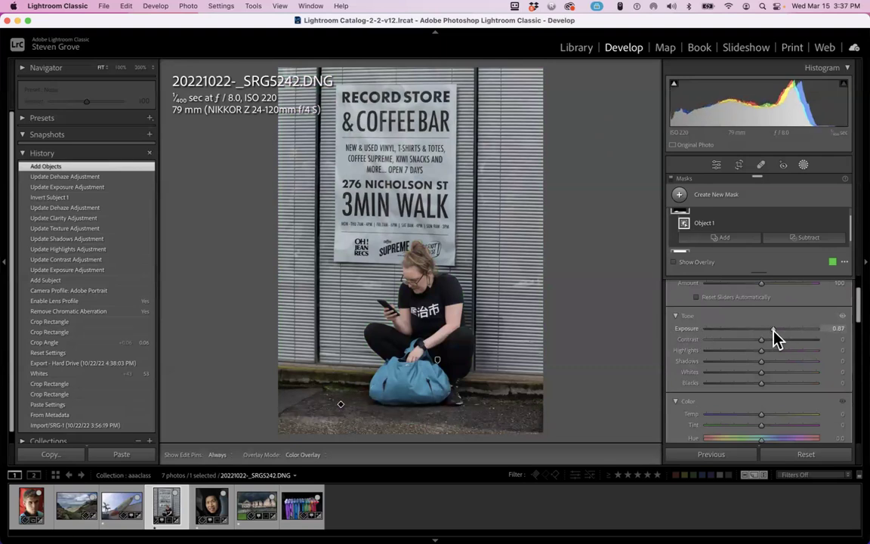
pyautogui.doubleClick(773, 330)
pyautogui.press('o')
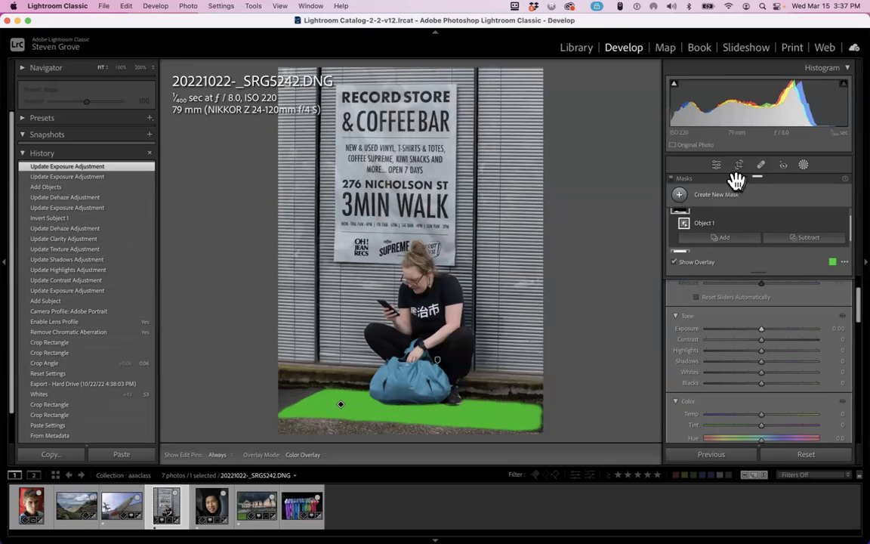
# Delete the object component from the pavement mask
pyautogui.click(679, 195)
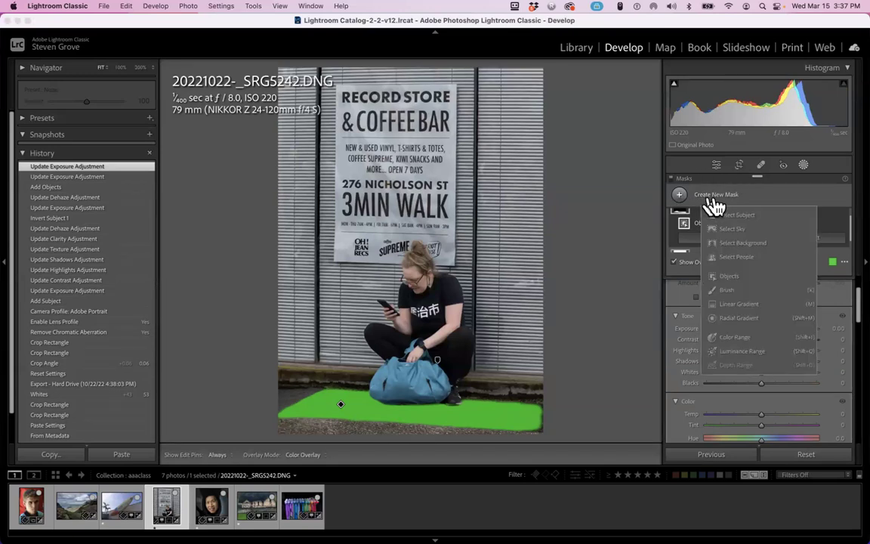
pyautogui.click(822, 194)
pyautogui.moveTo(713, 223)
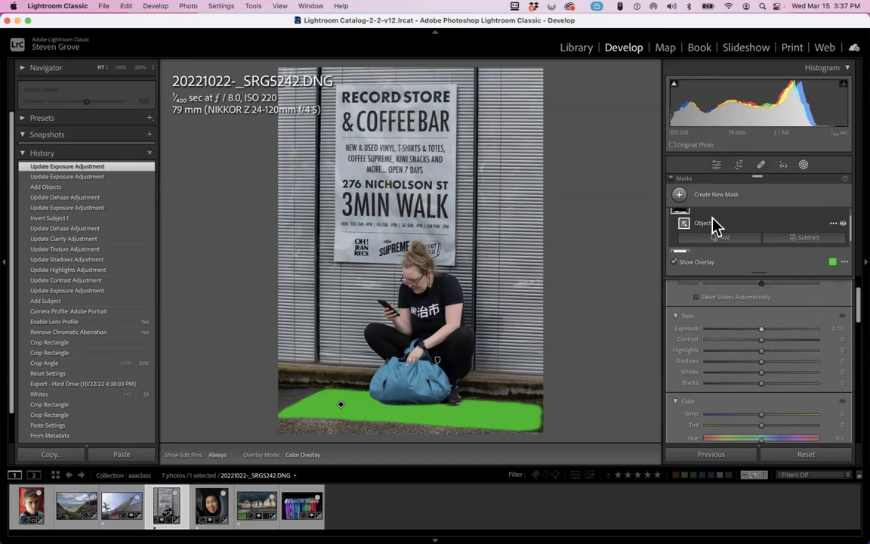
pyautogui.click(834, 225)
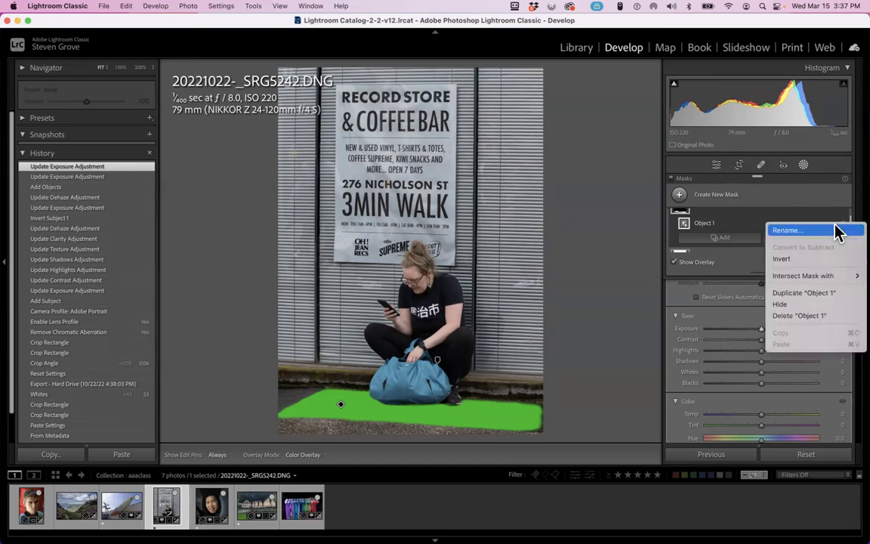
pyautogui.click(814, 315)
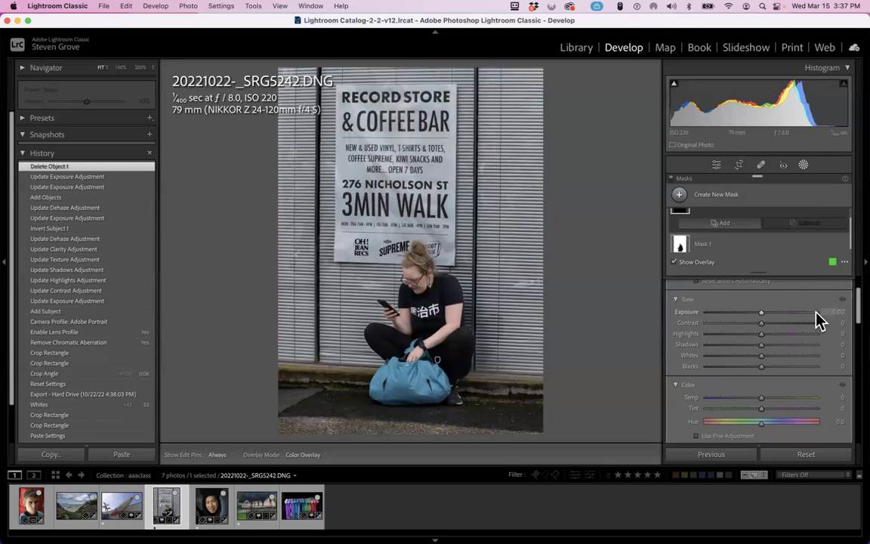
# Paint a brush mask over the pavement along the photo's lower edge, set its Exposure to -2.73, and close masking
pyautogui.click(679, 195)
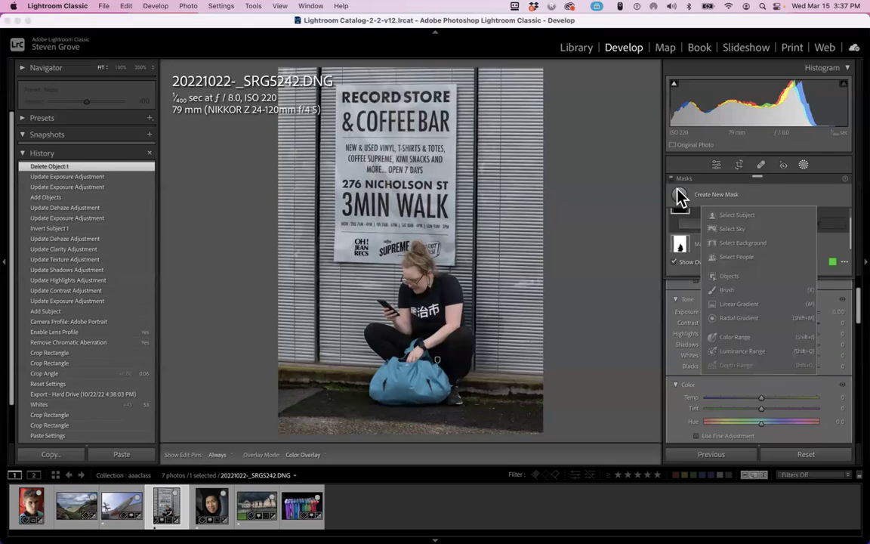
pyautogui.click(728, 291)
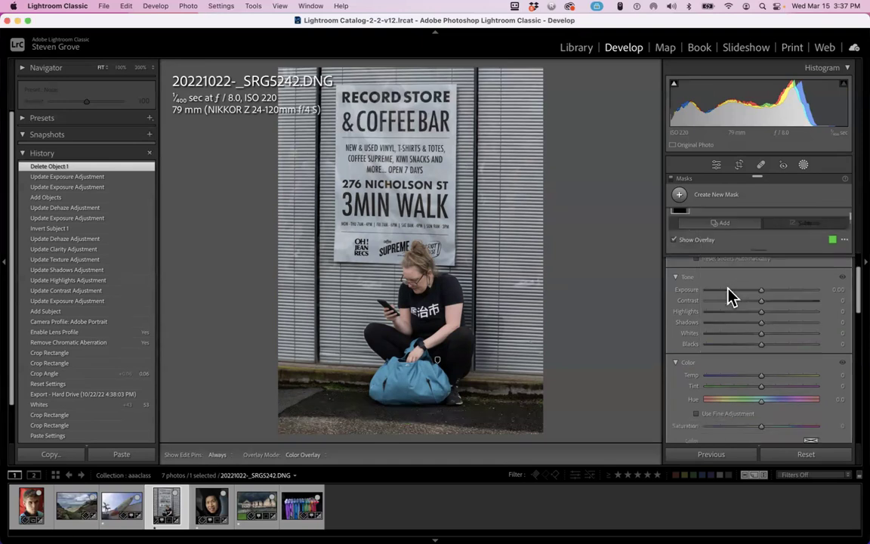
pyautogui.press('h')
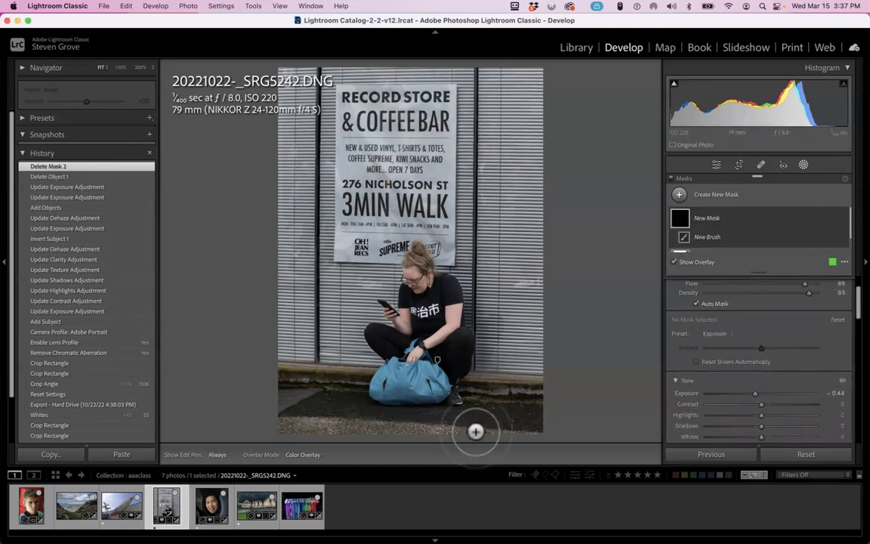
pyautogui.moveTo(471, 430)
pyautogui.mouseDown()
pyautogui.moveTo(519, 429)
pyautogui.moveTo(524, 411)
pyautogui.moveTo(452, 431)
pyautogui.moveTo(315, 425)
pyautogui.moveTo(278, 413)
pyautogui.moveTo(285, 394)
pyautogui.moveTo(301, 396)
pyautogui.moveTo(280, 355)
pyautogui.moveTo(300, 400)
pyautogui.mouseUp()
pyautogui.moveTo(757, 393); pyautogui.dragTo(724, 398)
pyautogui.press('o')
pyautogui.press('o')
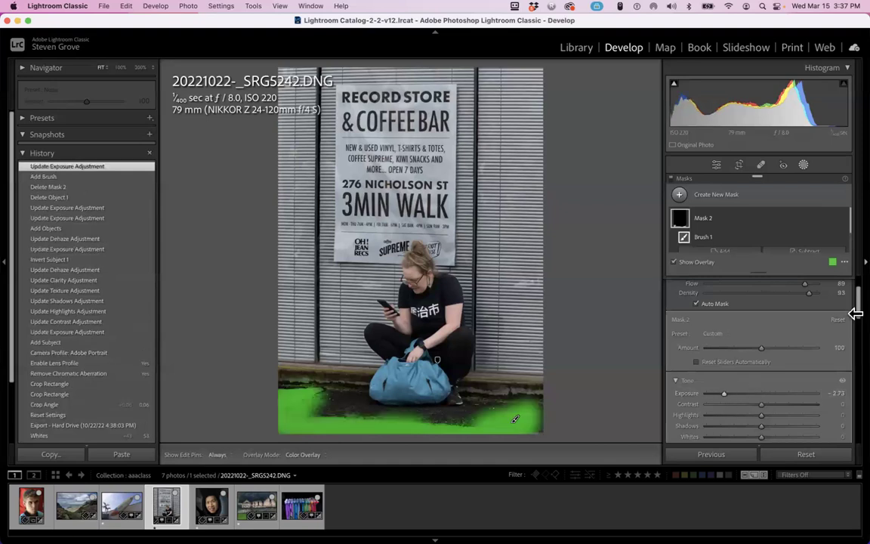
pyautogui.click(803, 168)
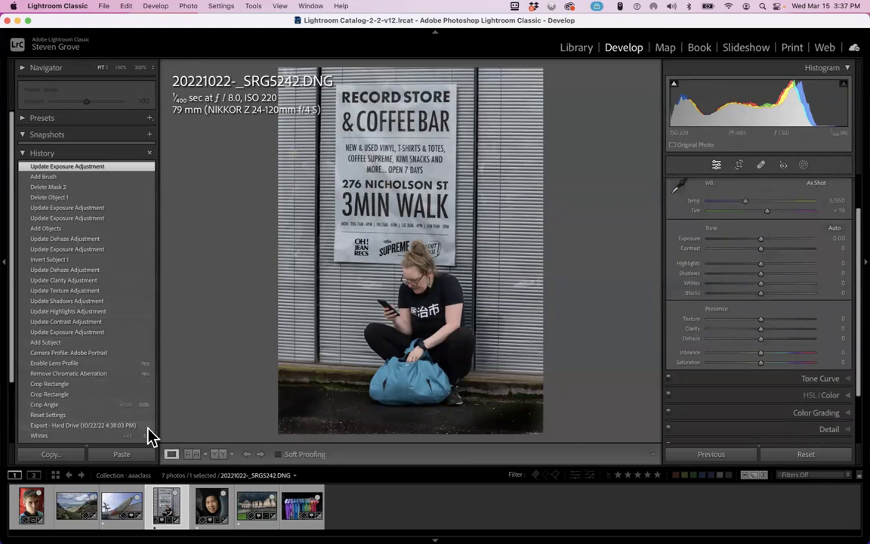
# Open the young man's portrait 20171004-_SRG7560.dng and set its profile to Adobe Portrait
pyautogui.click(34, 510)
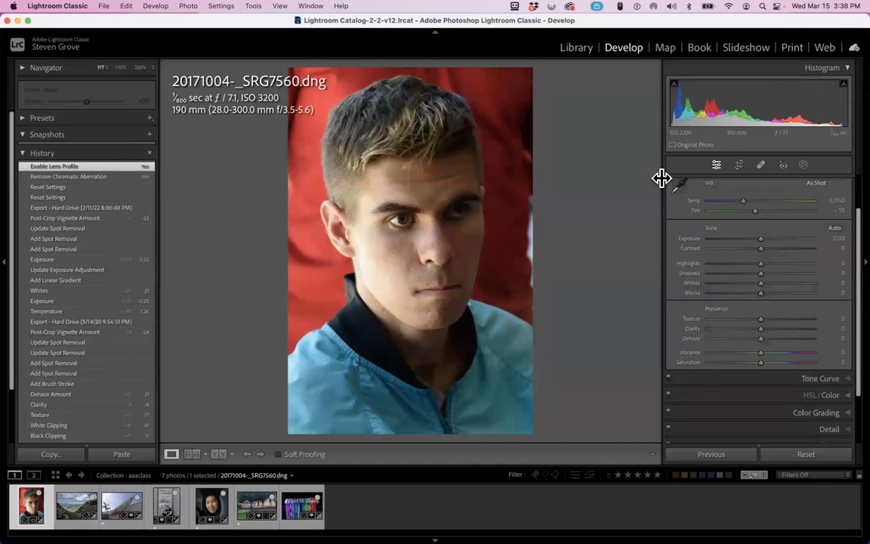
pyautogui.click(166, 503)
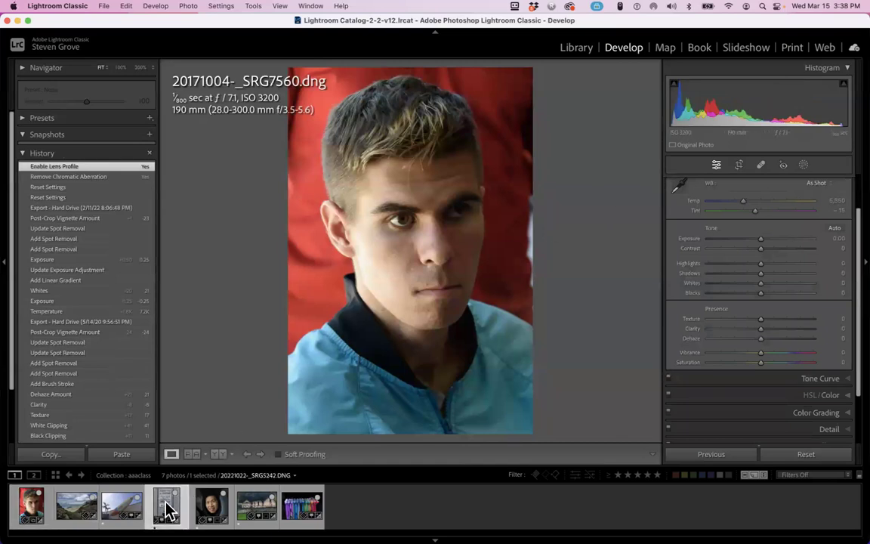
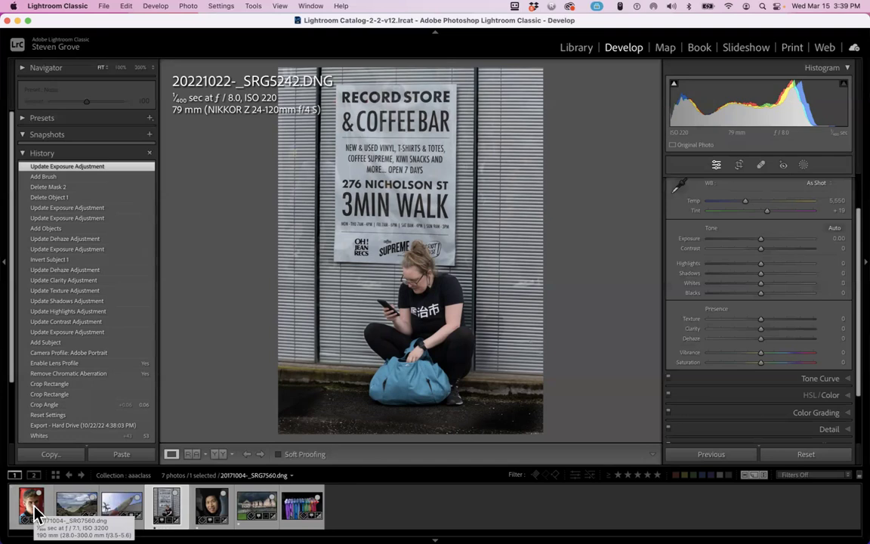
pyautogui.click(36, 513)
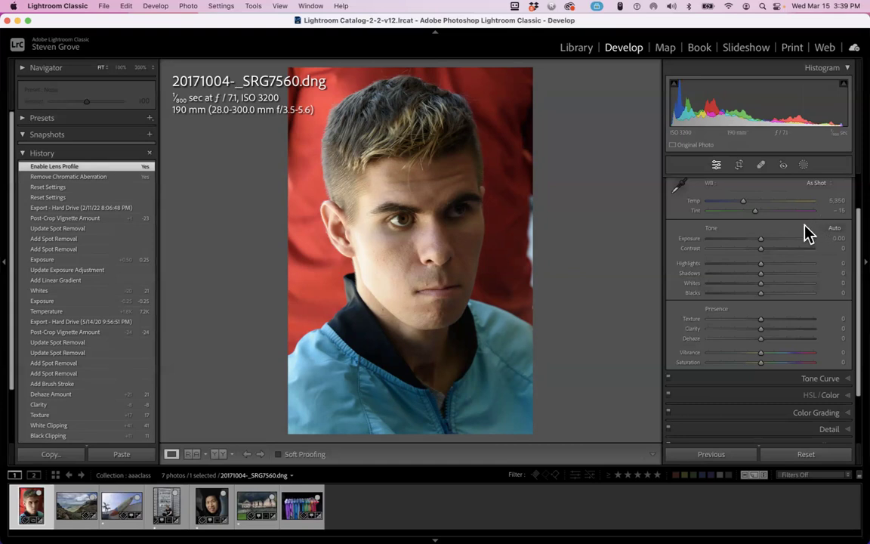
pyautogui.moveTo(859, 240); pyautogui.dragTo(857, 175)
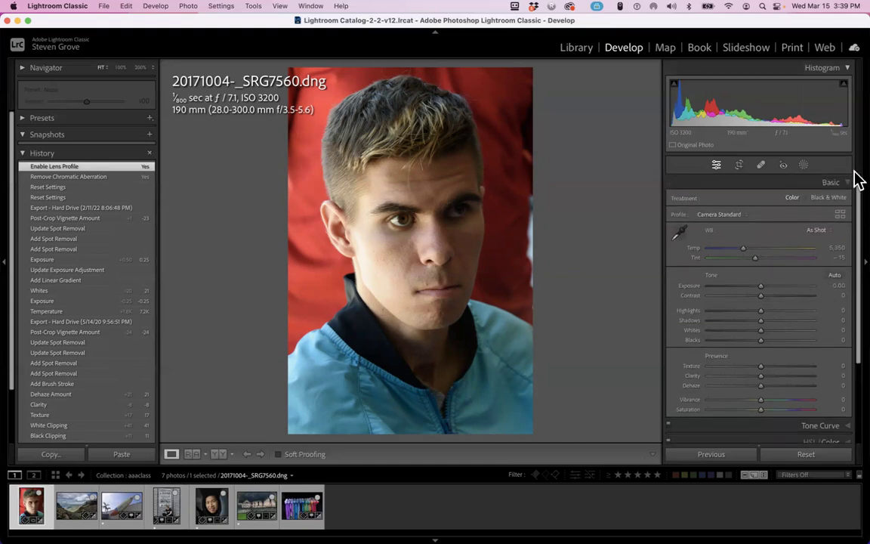
pyautogui.click(745, 218)
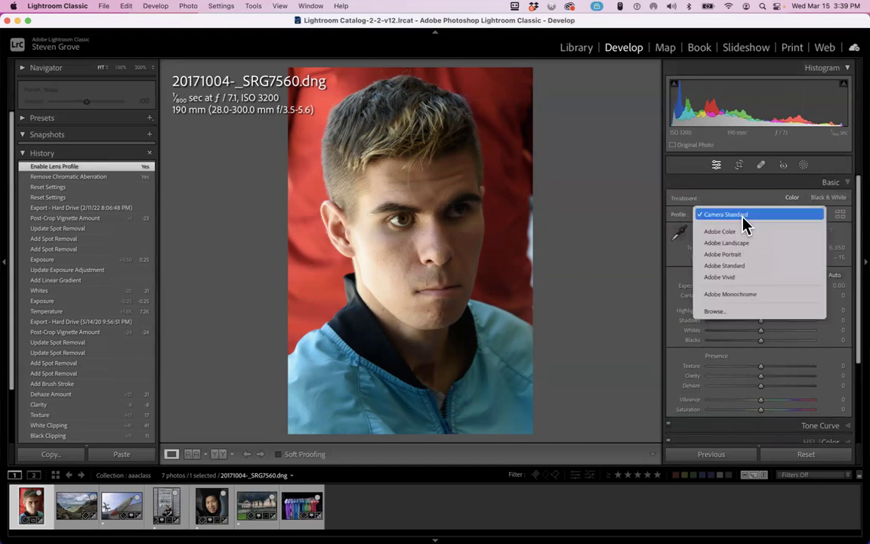
pyautogui.click(737, 255)
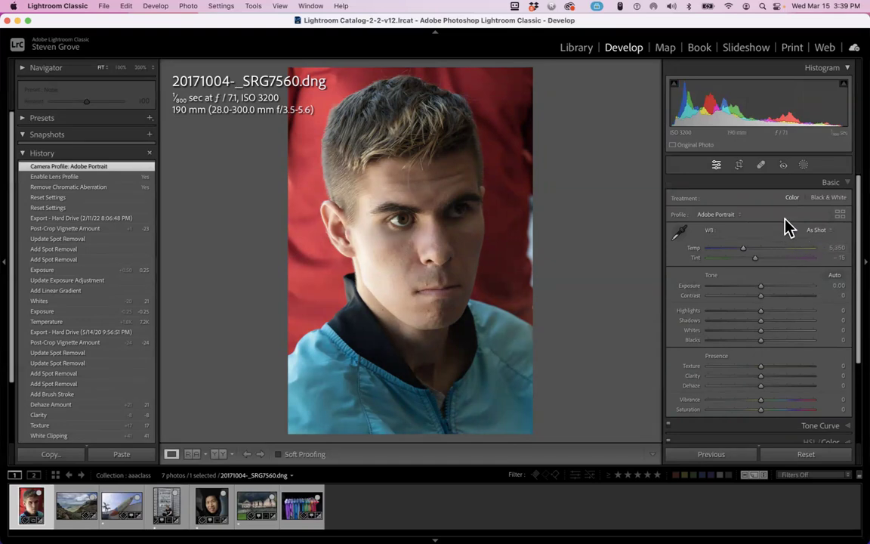
# Add a Face Skin mask for the detected person and set its Exposure to -0.30
pyautogui.click(803, 165)
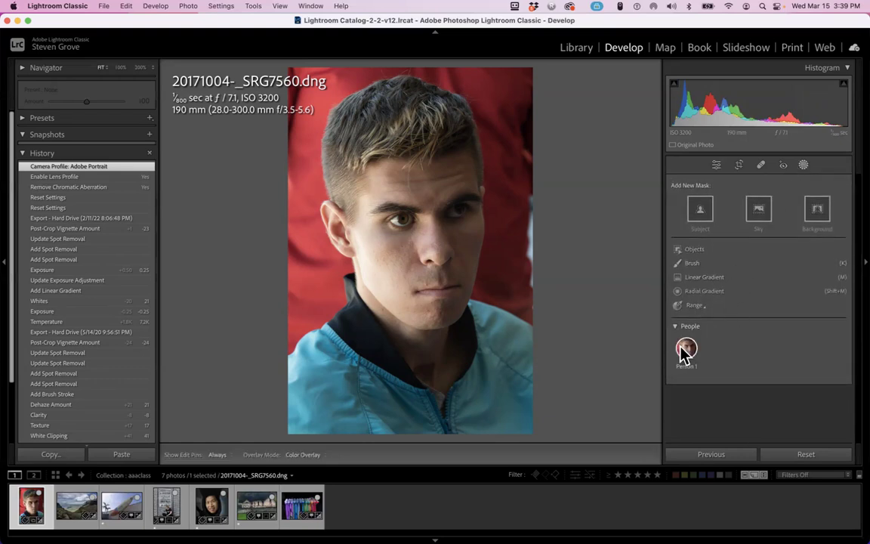
pyautogui.click(685, 351)
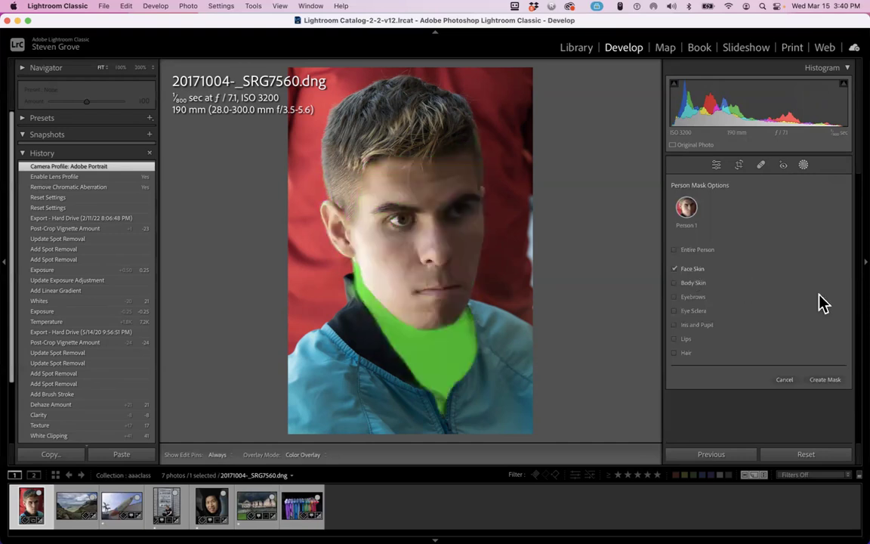
pyautogui.click(830, 380)
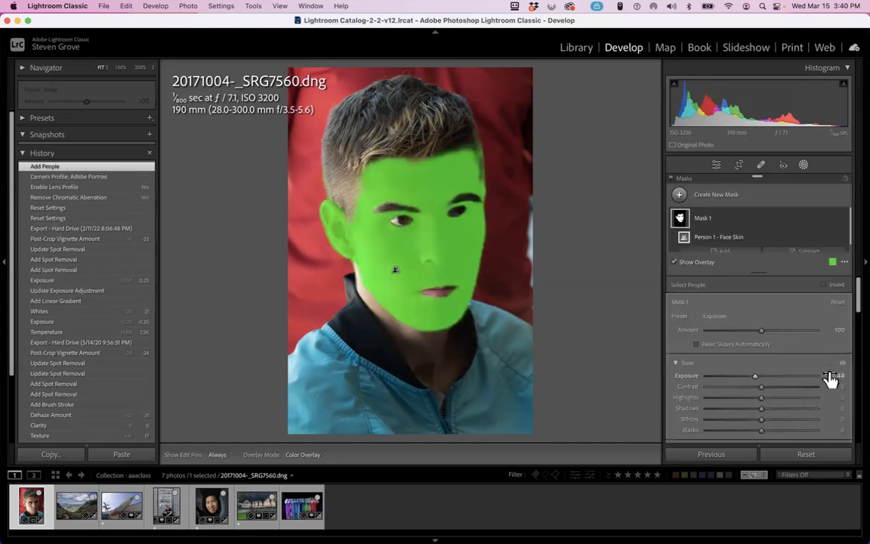
pyautogui.moveTo(754, 379); pyautogui.dragTo(758, 376)
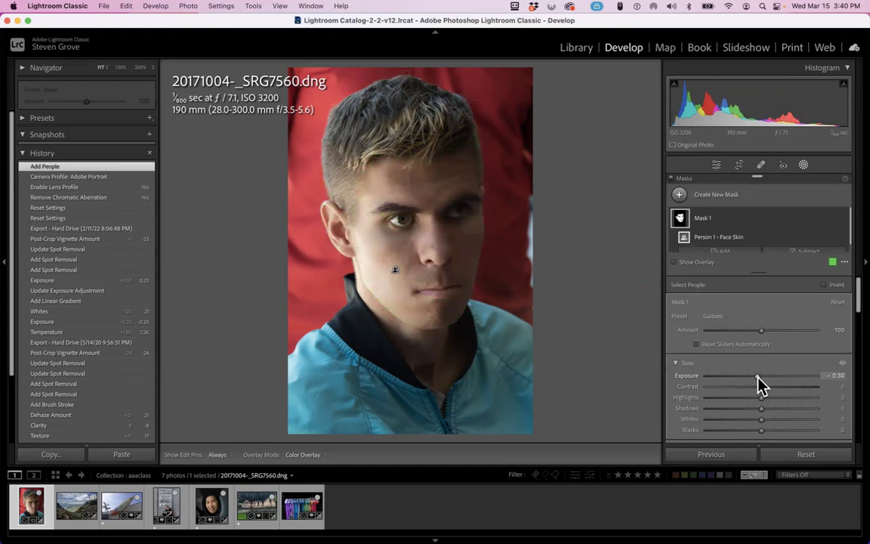
pyautogui.moveTo(757, 376); pyautogui.dragTo(757, 376)
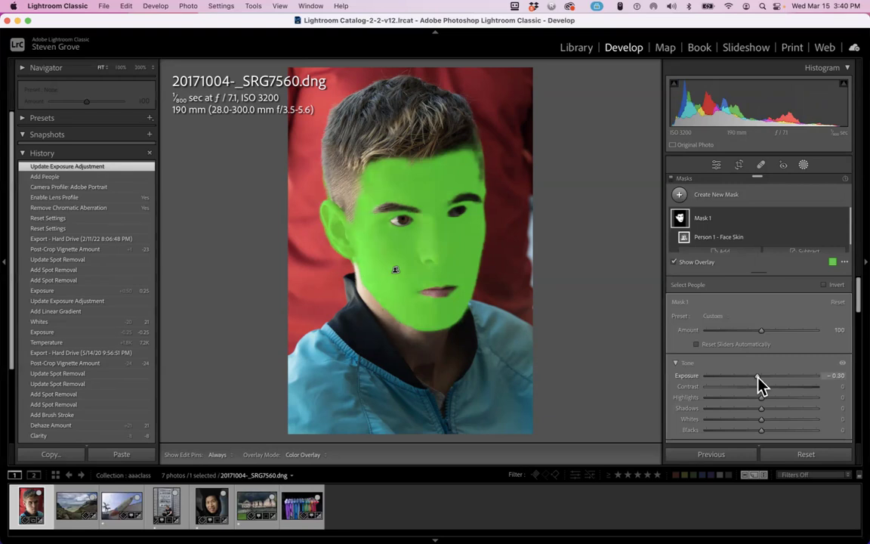
# Set the face skin mask's Contrast to 7 and Temp to 12, and close masking
pyautogui.moveTo(761, 386); pyautogui.dragTo(774, 366)
pyautogui.scroll(-4, 767, 393)
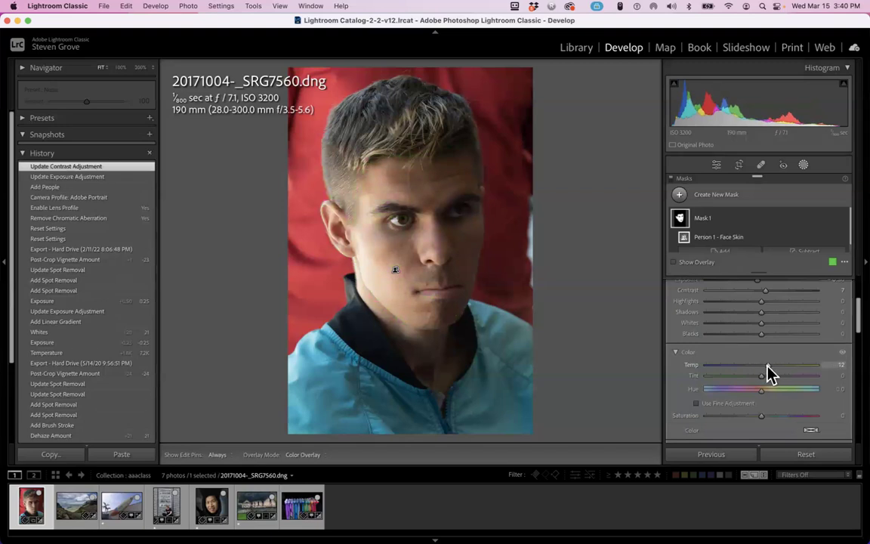
pyautogui.moveTo(768, 364); pyautogui.dragTo(767, 365)
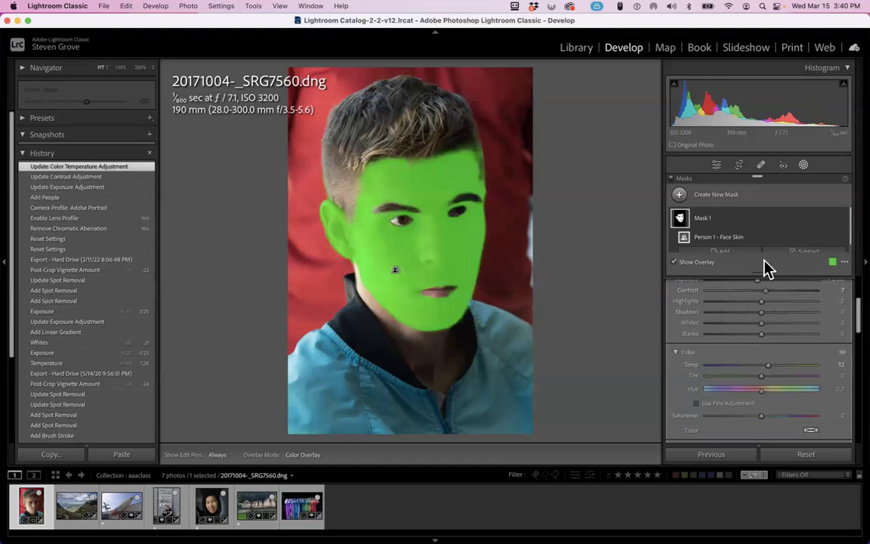
pyautogui.click(804, 166)
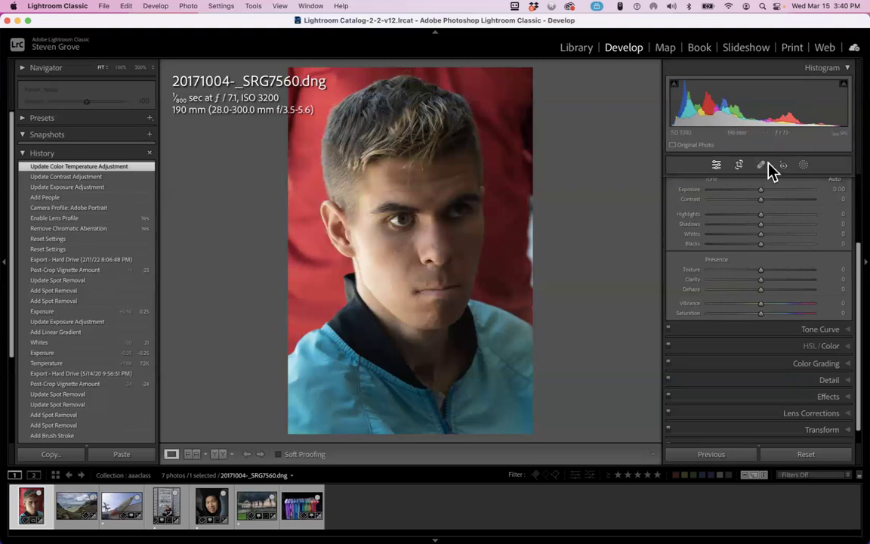
pyautogui.click(805, 166)
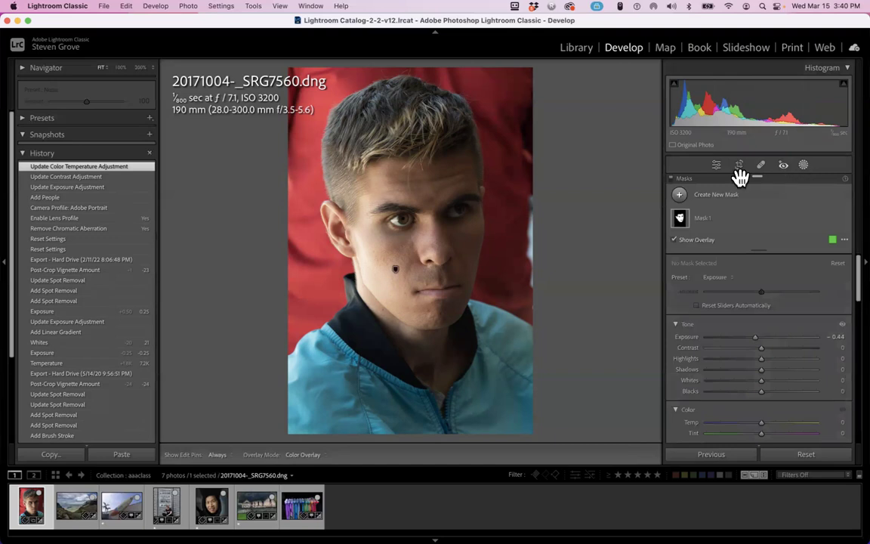
pyautogui.click(681, 197)
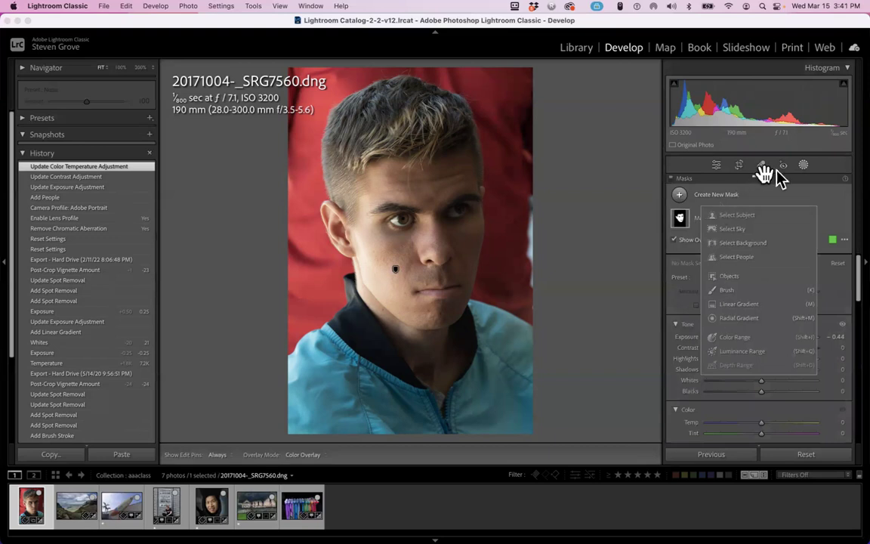
pyautogui.click(826, 199)
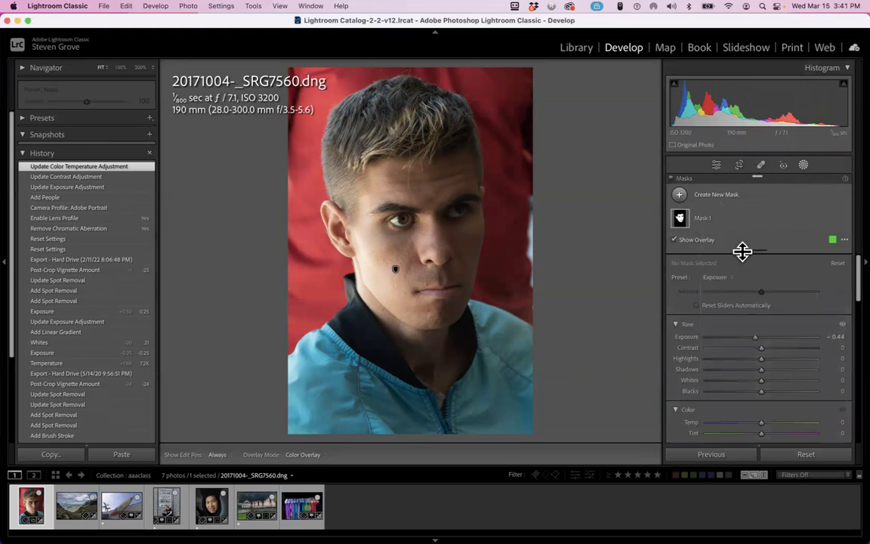
pyautogui.moveTo(760, 368)
pyautogui.mouseDown()
pyautogui.moveTo(843, 370)
pyautogui.moveTo(763, 369)
pyautogui.mouseUp()
pyautogui.click(803, 166)
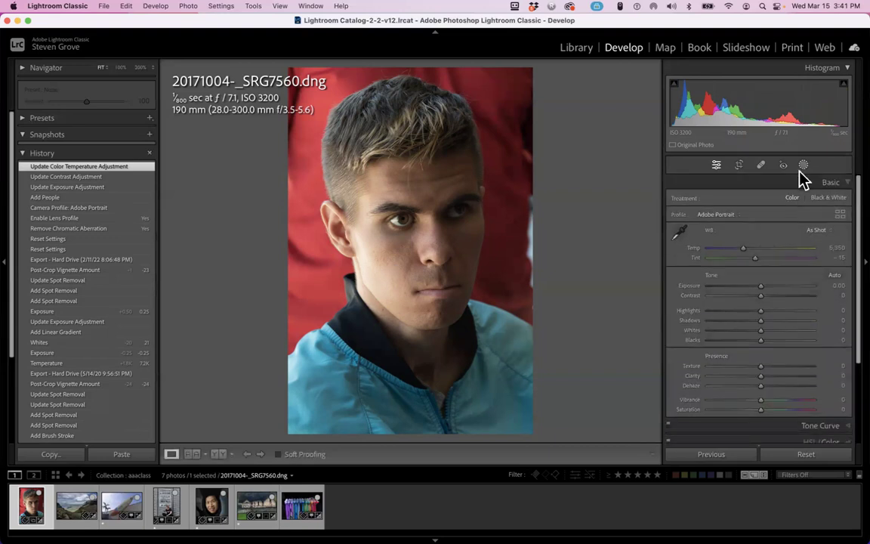
# Set the whole portrait's Shadows to +100
pyautogui.moveTo(760, 320); pyautogui.dragTo(837, 321)
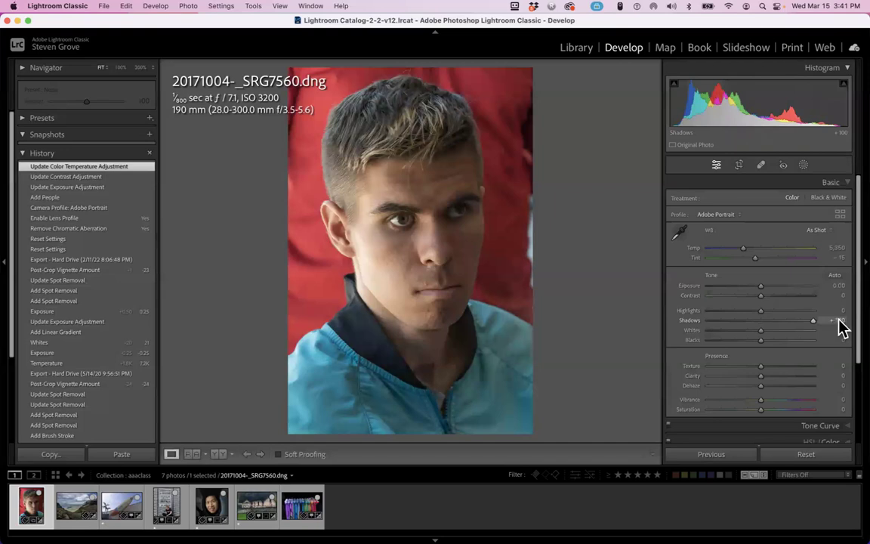
pyautogui.moveTo(841, 326); pyautogui.dragTo(838, 325)
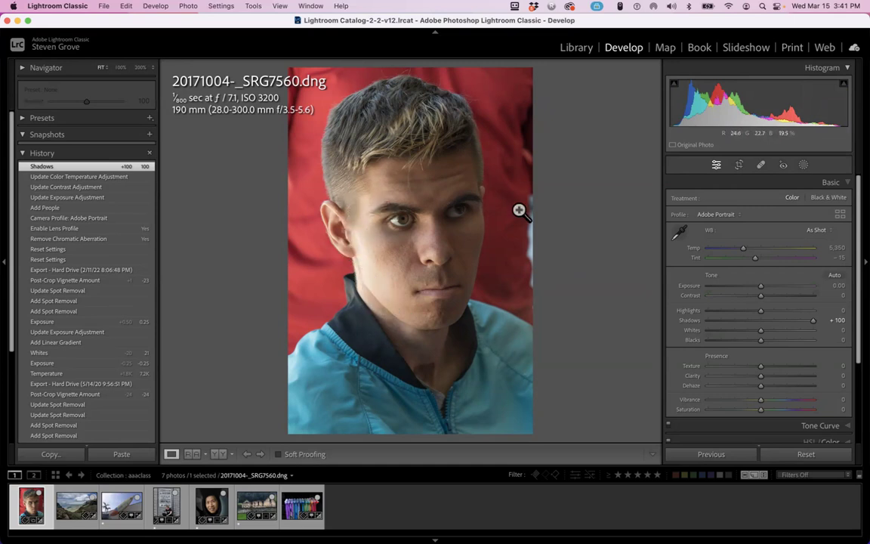
# Set the whole portrait's Highlights to -100 and Exposure to +0.10
pyautogui.click(804, 165)
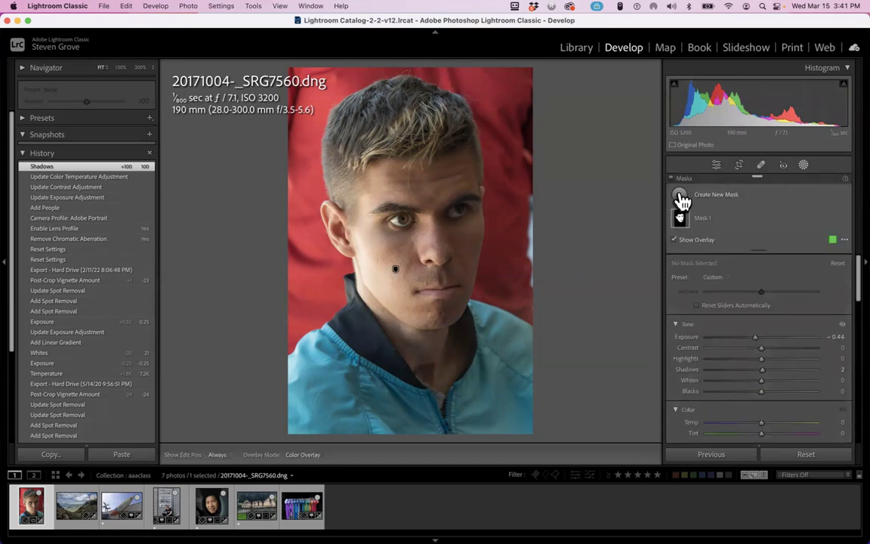
pyautogui.click(803, 166)
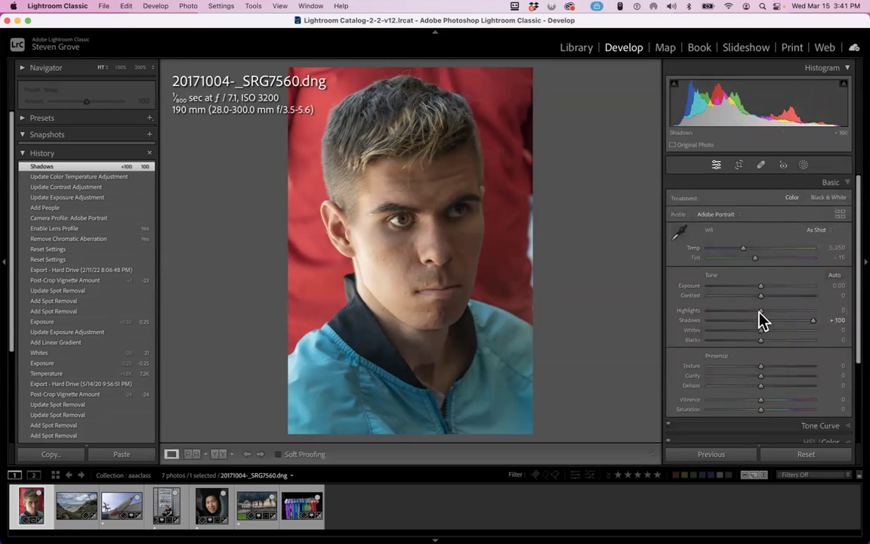
pyautogui.moveTo(760, 311); pyautogui.dragTo(683, 311)
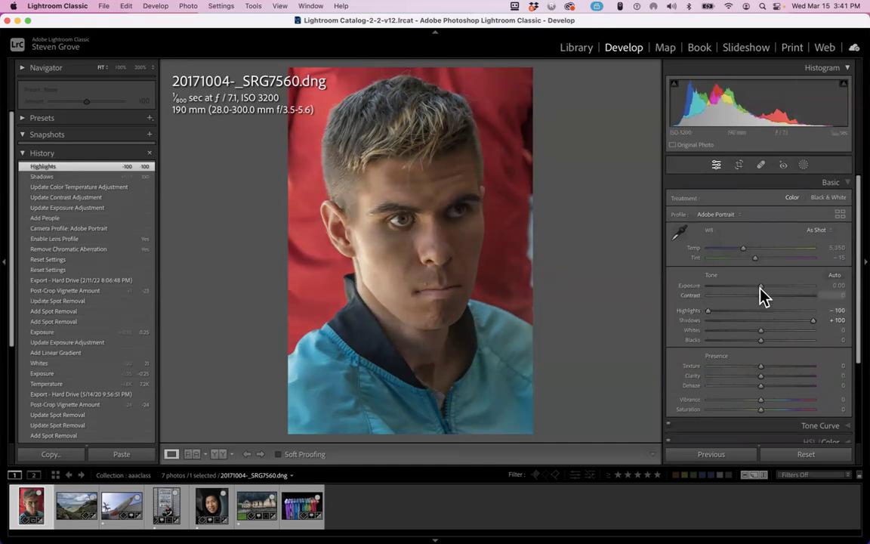
pyautogui.moveTo(760, 287); pyautogui.dragTo(763, 295)
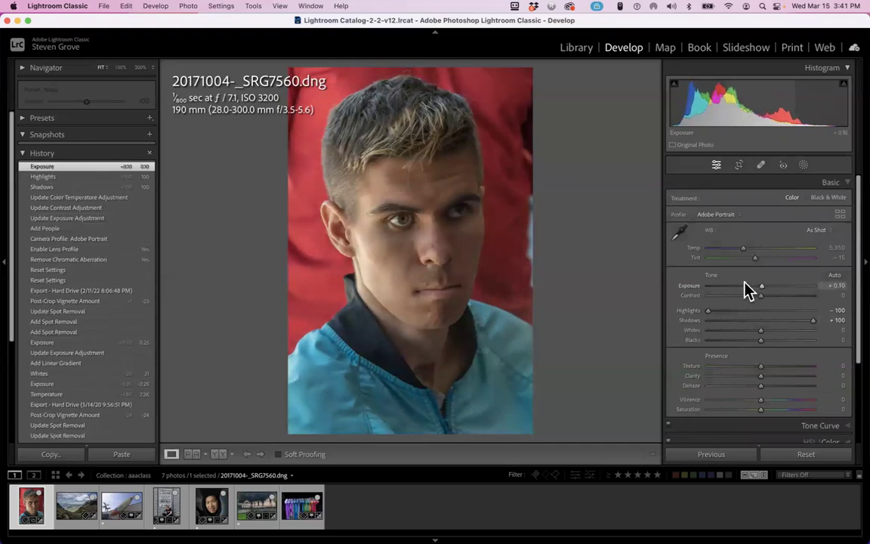
# Add a Linear Gradient mask from the portrait's right edge to the middle of the face, set its Exposure to -1.24, and close masking
pyautogui.click(801, 166)
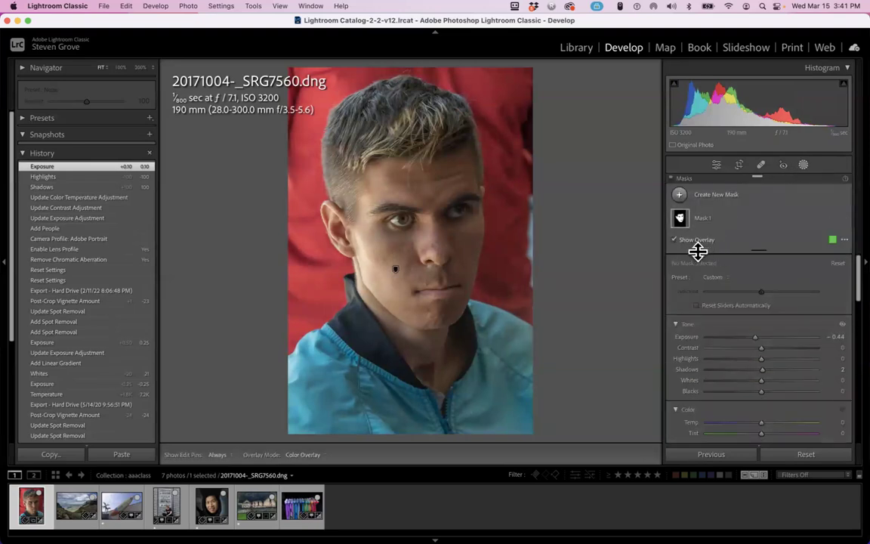
pyautogui.click(681, 195)
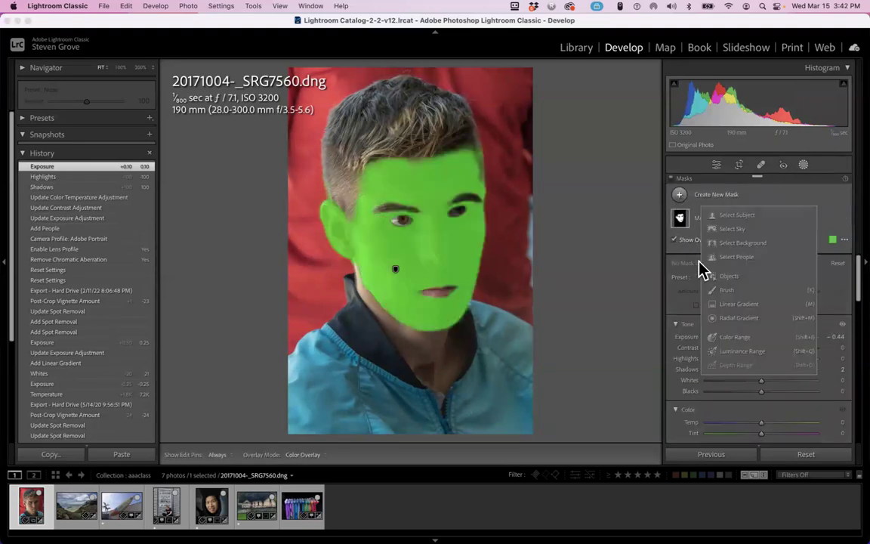
pyautogui.click(721, 304)
pyautogui.moveTo(539, 190); pyautogui.dragTo(368, 207)
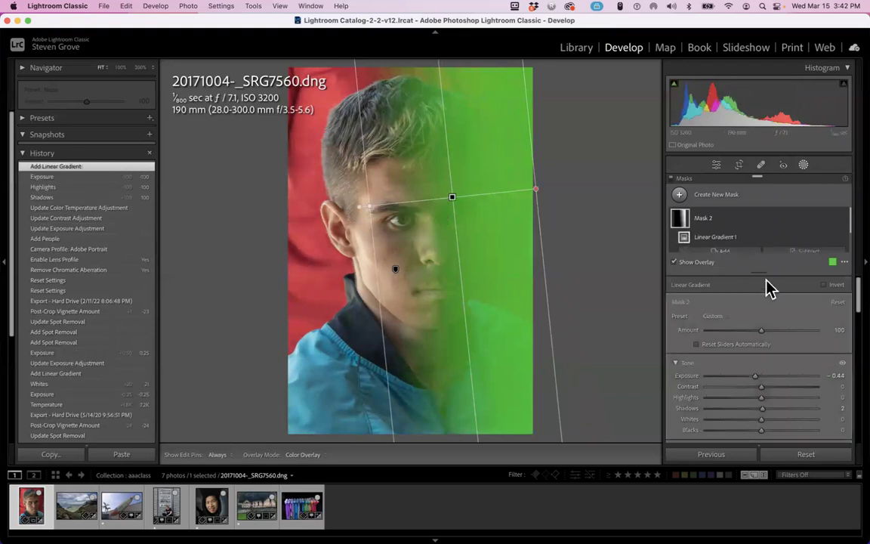
pyautogui.press('o')
pyautogui.moveTo(756, 375); pyautogui.dragTo(745, 377)
pyautogui.press('o')
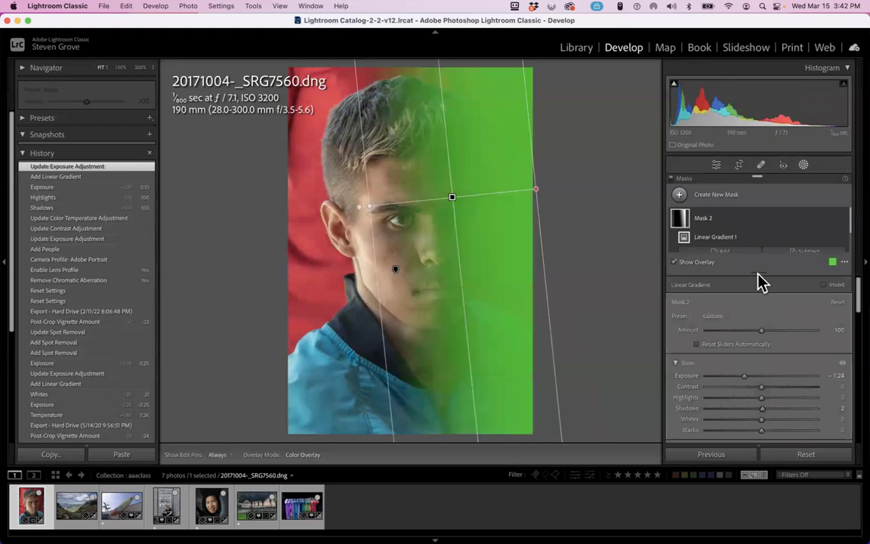
pyautogui.click(813, 167)
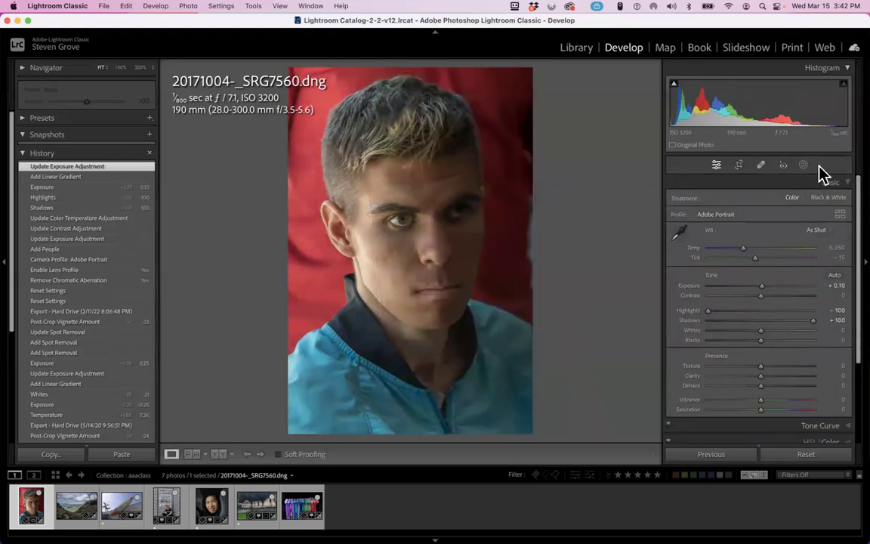
# Change the young man's portrait profile to Adobe Vivid
pyautogui.scroll(-5, 764, 227)
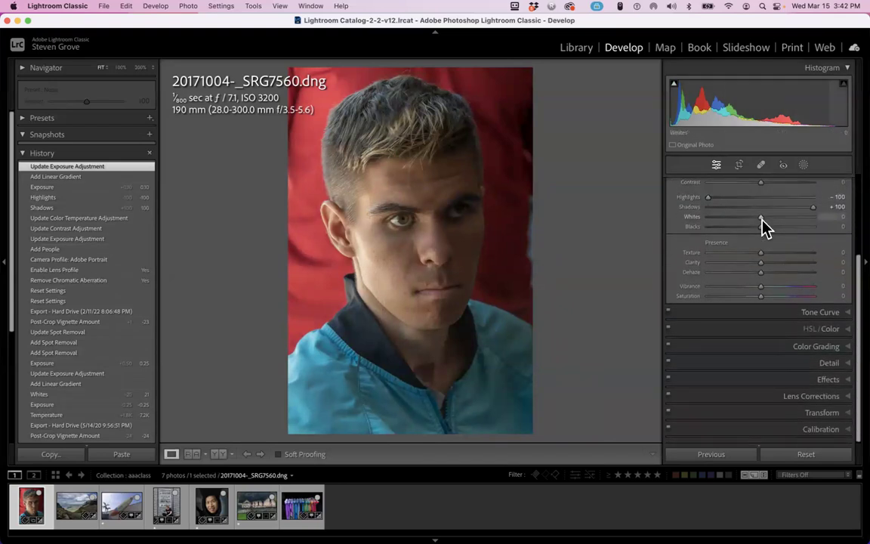
pyautogui.scroll(4, 764, 227)
pyautogui.click(740, 215)
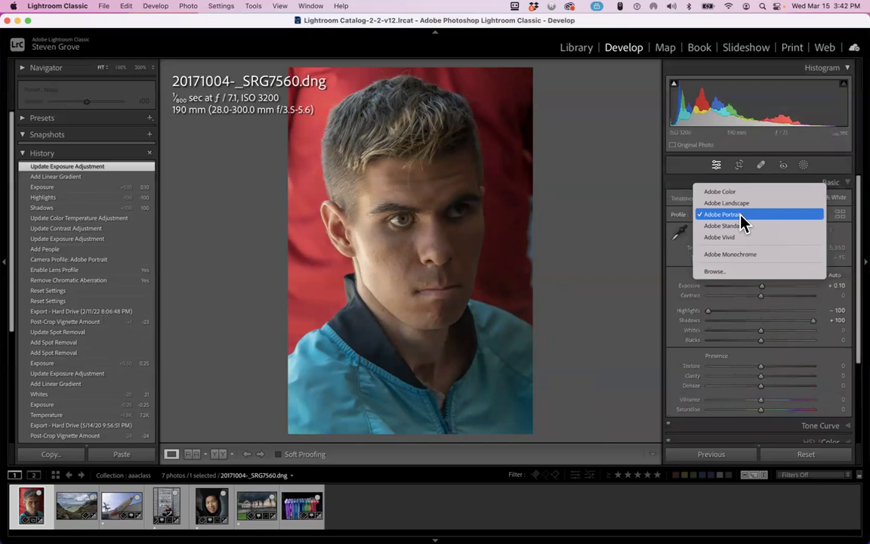
pyautogui.click(738, 240)
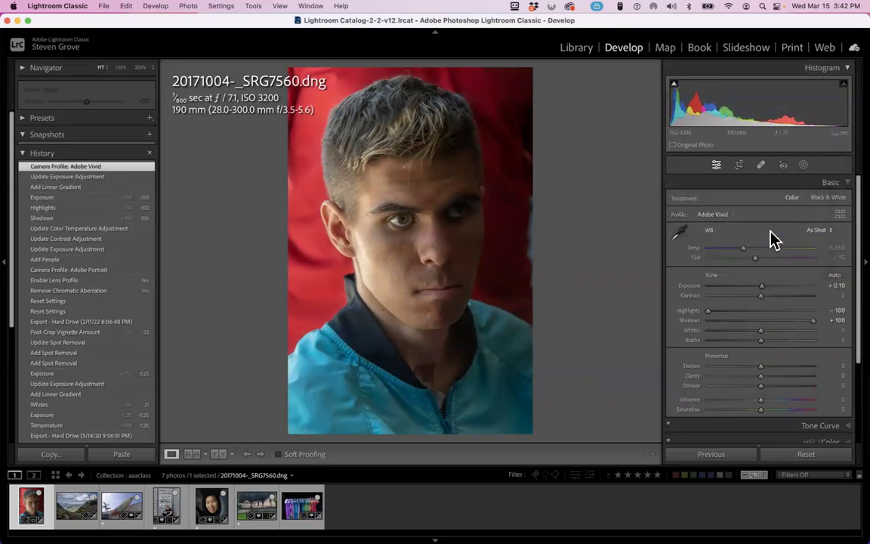
# In Color Grading, set the portrait's Midtones luminance to +59, Shadows luminance to +32 and Highlights luminance to +29
pyautogui.scroll(-3, 774, 239)
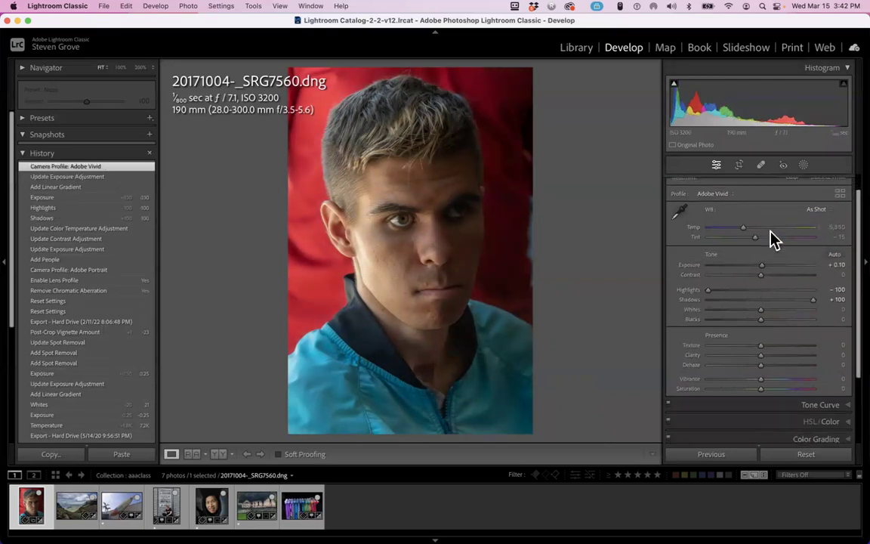
pyautogui.scroll(-2, 774, 239)
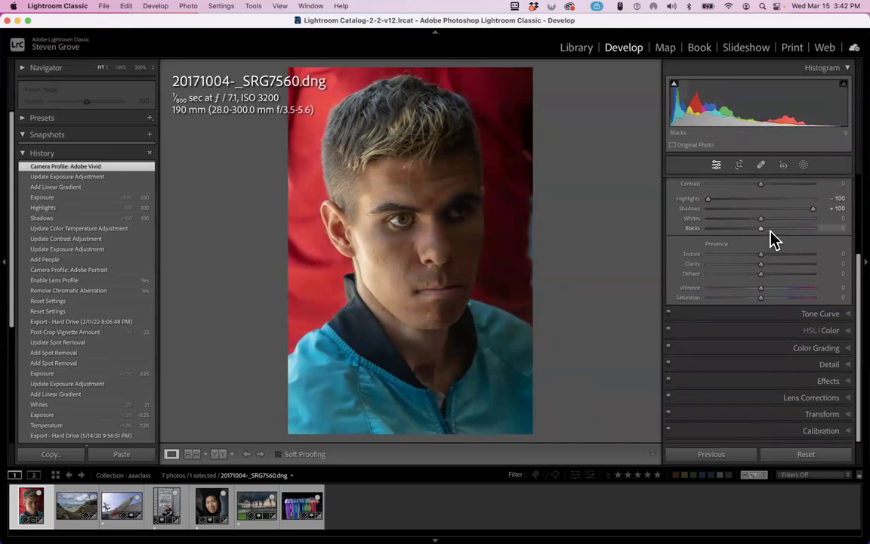
pyautogui.click(763, 352)
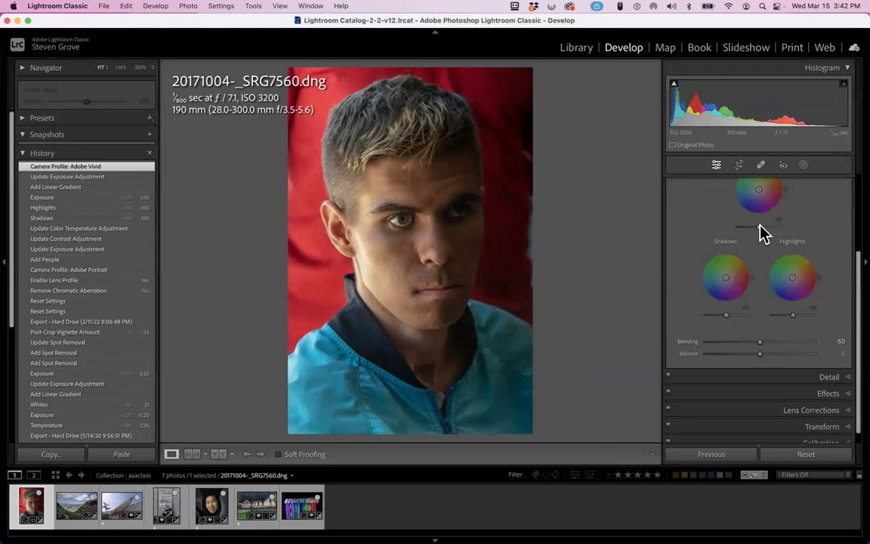
pyautogui.moveTo(759, 226)
pyautogui.mouseDown()
pyautogui.moveTo(779, 229)
pyautogui.moveTo(772, 235)
pyautogui.mouseUp()
pyautogui.moveTo(728, 323); pyautogui.dragTo(731, 324)
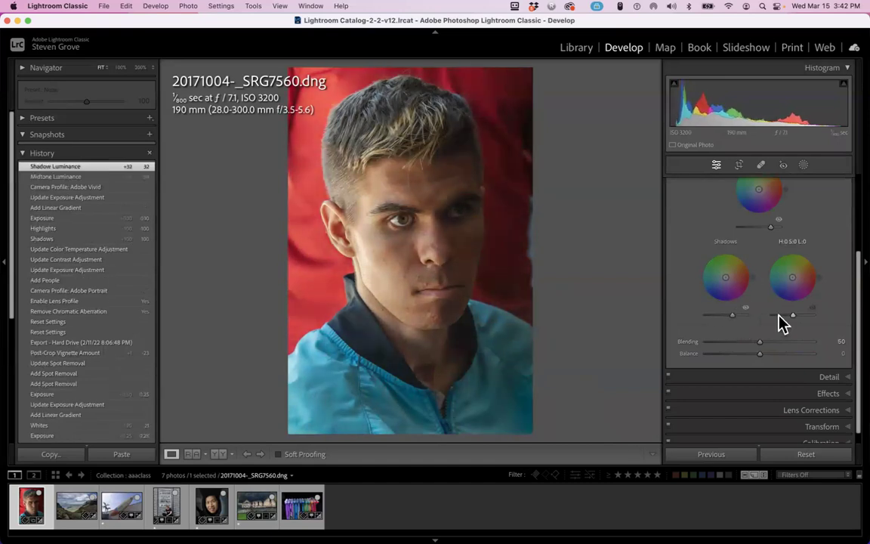
pyautogui.moveTo(791, 316); pyautogui.dragTo(795, 314)
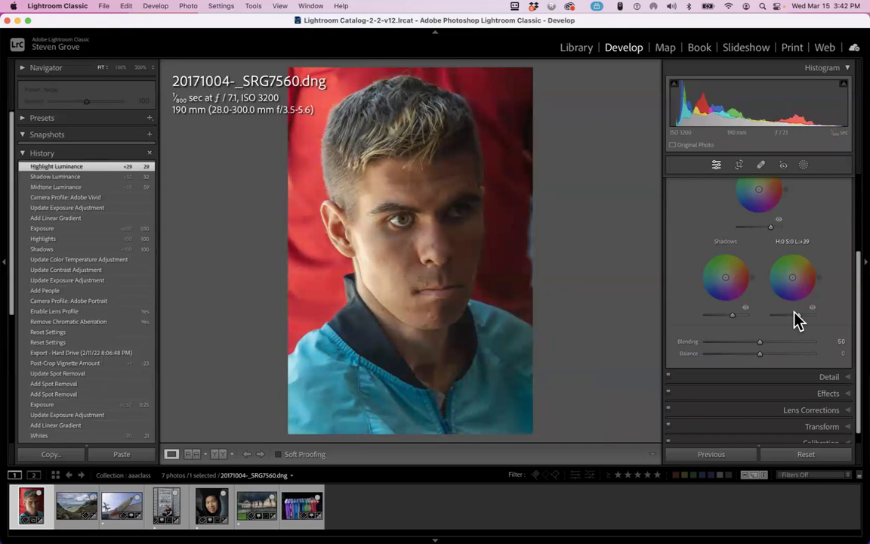
pyautogui.click(674, 145)
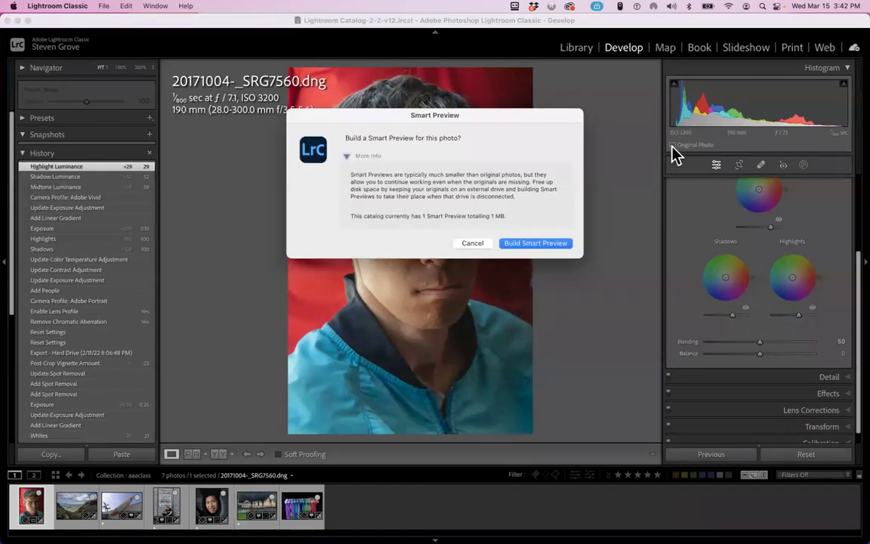
pyautogui.click(469, 245)
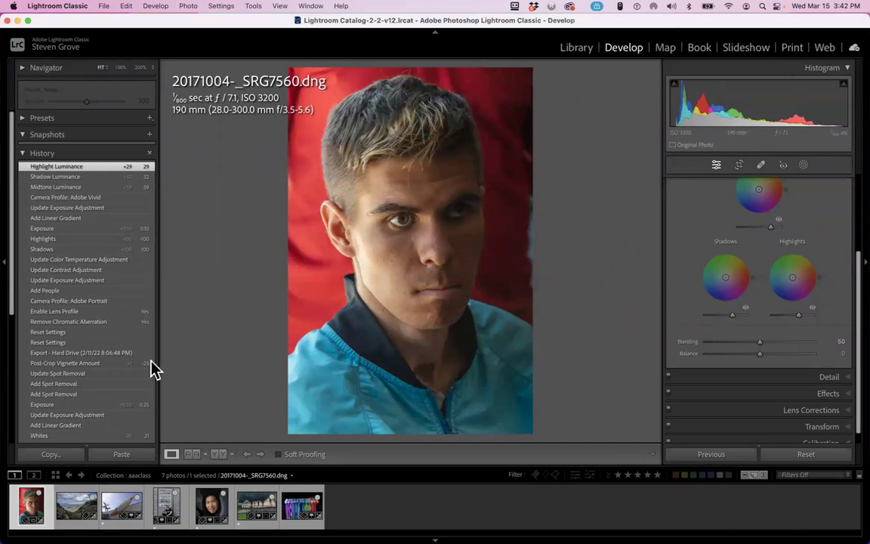
# Open the surfboard photo 20221003-_SRG4854.DNG and set its profile to Adobe Landscape
pyautogui.click(121, 508)
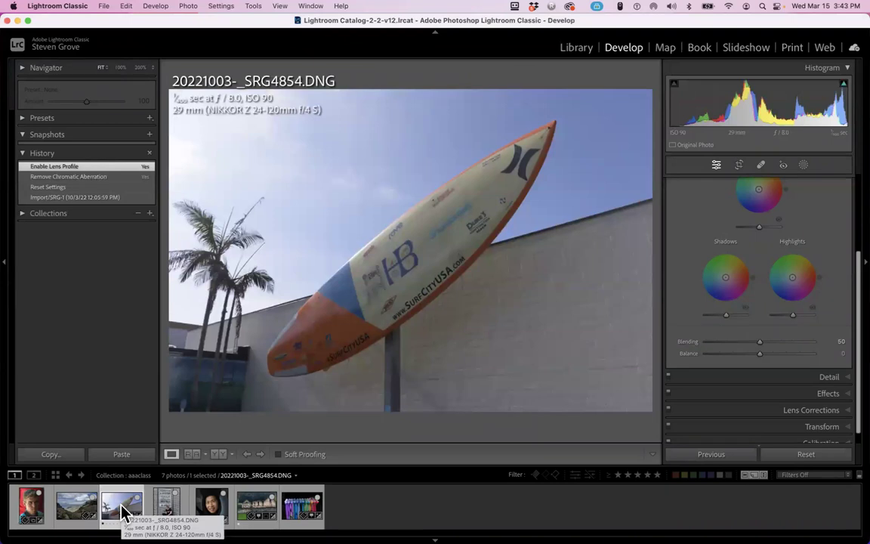
pyautogui.moveTo(858, 276); pyautogui.dragTo(854, 151)
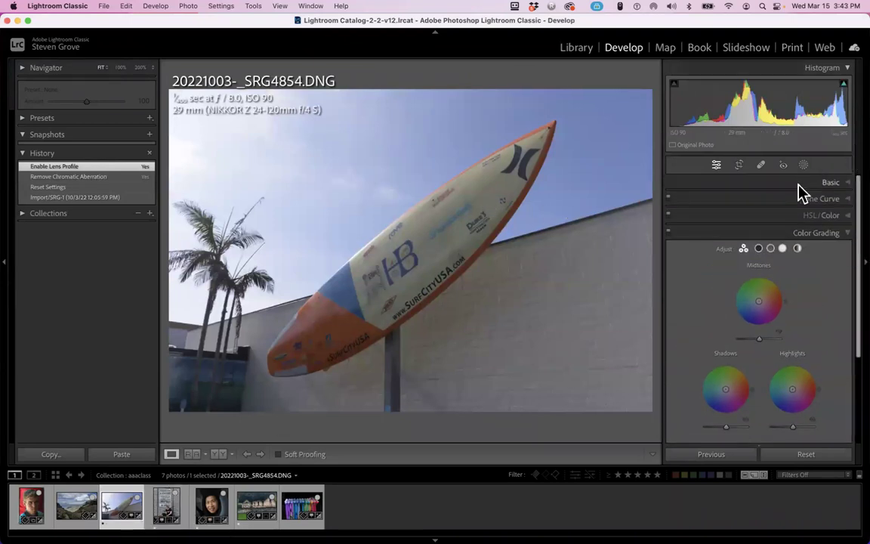
pyautogui.click(771, 181)
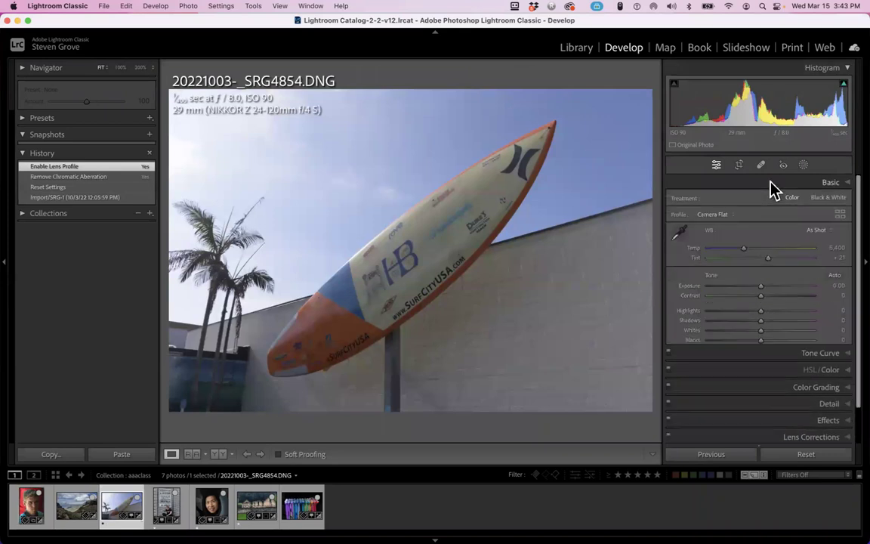
pyautogui.click(731, 218)
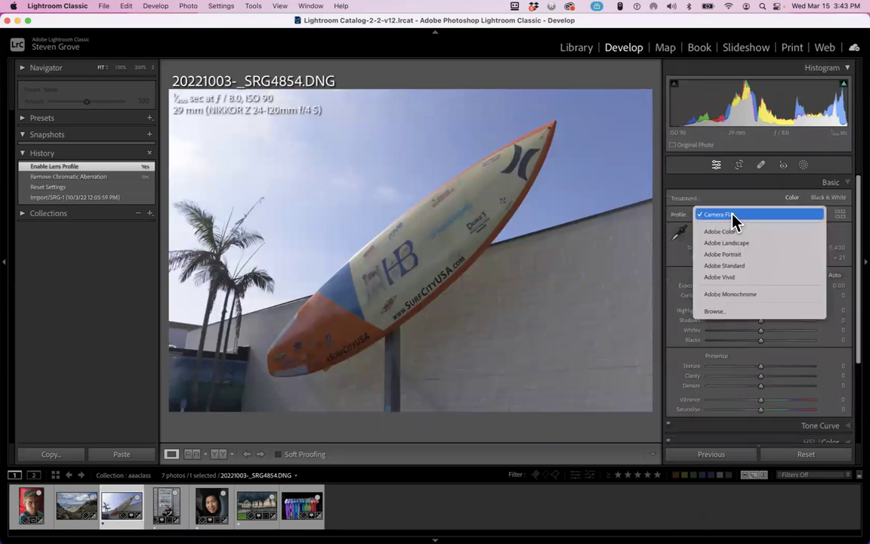
pyautogui.click(729, 243)
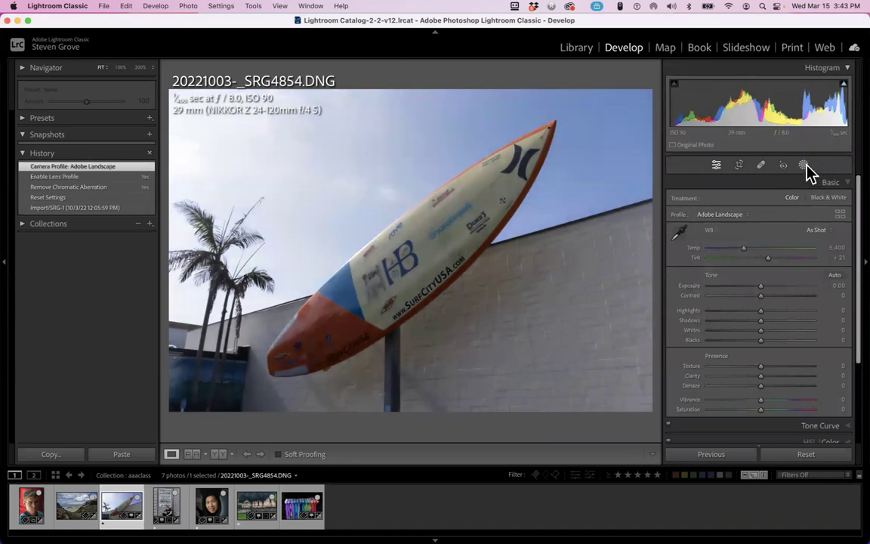
# Add a Sky mask and set its Exposure to -0.92, Highlights to -100, Shadows to 57, Whites to 14 and Blacks to -32
pyautogui.click(803, 164)
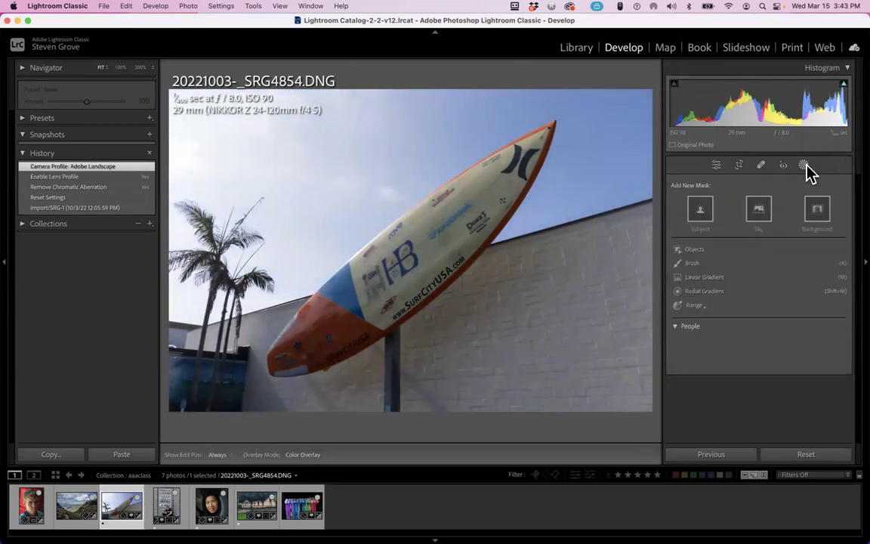
pyautogui.click(759, 212)
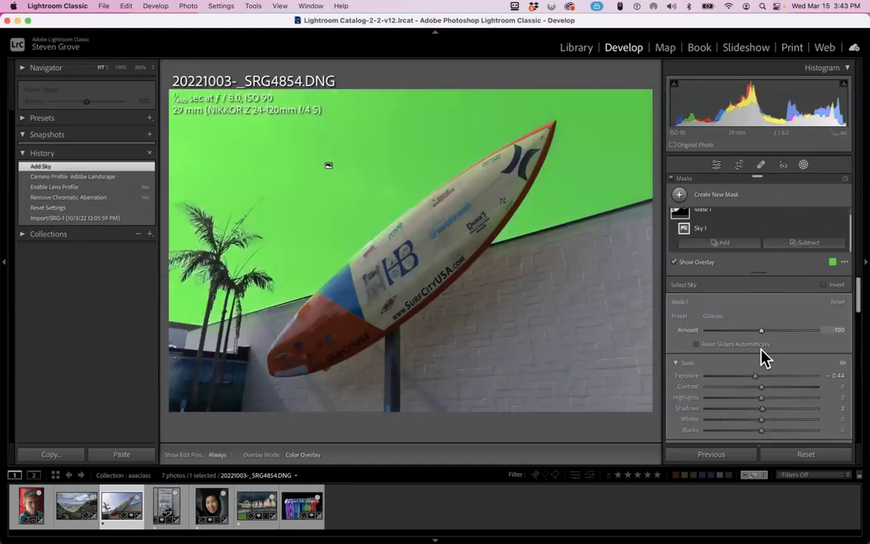
pyautogui.press('o')
pyautogui.moveTo(753, 376); pyautogui.dragTo(687, 400)
pyautogui.moveTo(762, 408); pyautogui.dragTo(790, 412)
pyautogui.press('o')
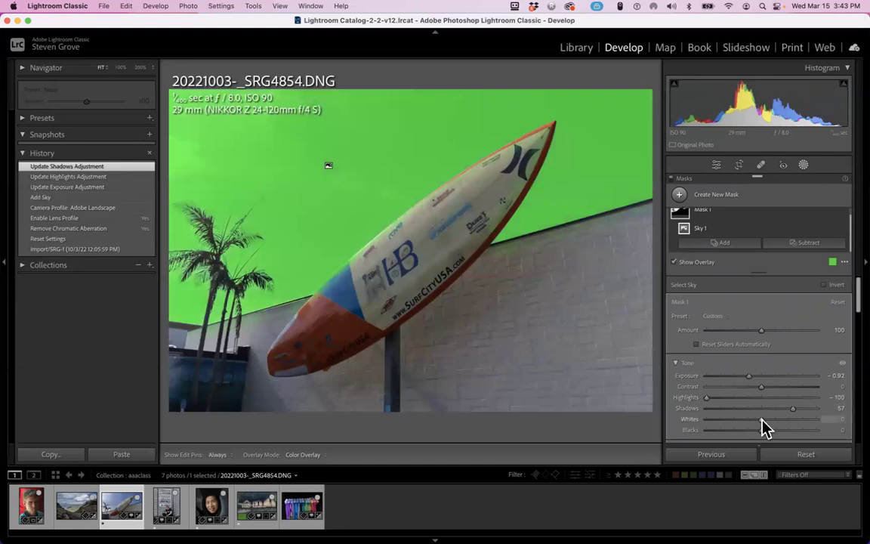
pyautogui.moveTo(763, 421); pyautogui.dragTo(748, 431)
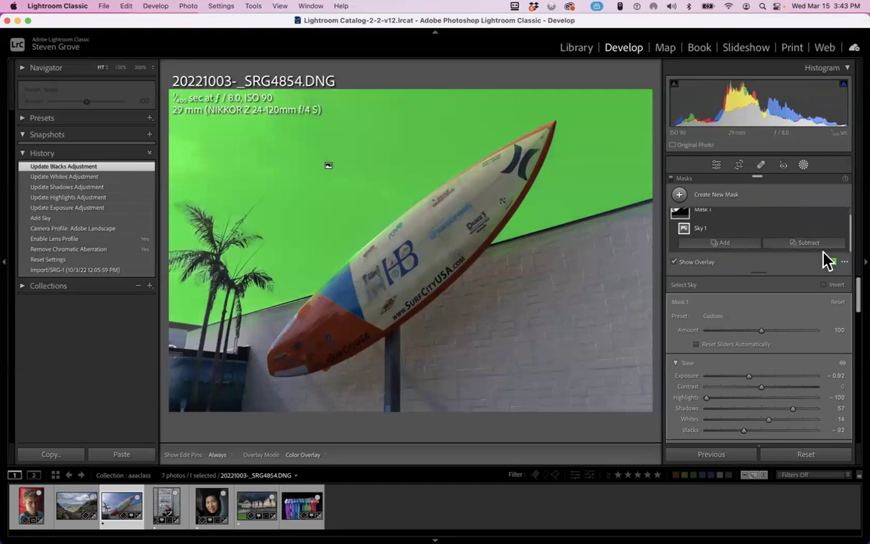
# Set the sky mask's Contrast to 28
pyautogui.scroll(-2, 801, 301)
pyautogui.scroll(-4, 800, 301)
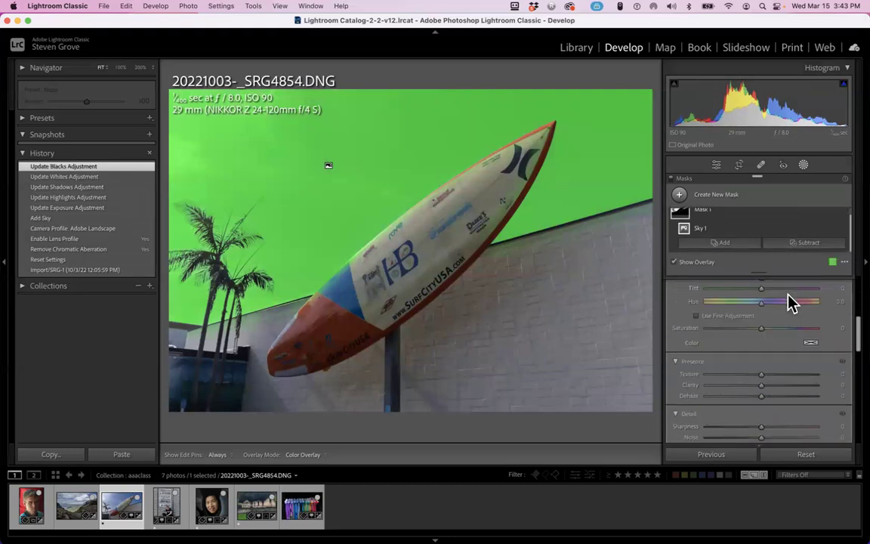
pyautogui.scroll(5, 789, 302)
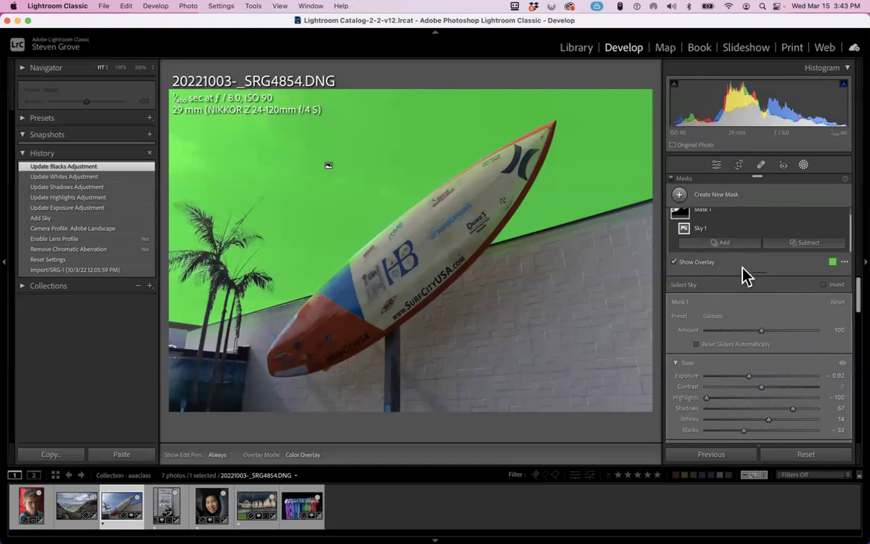
pyautogui.scroll(-3, 750, 323)
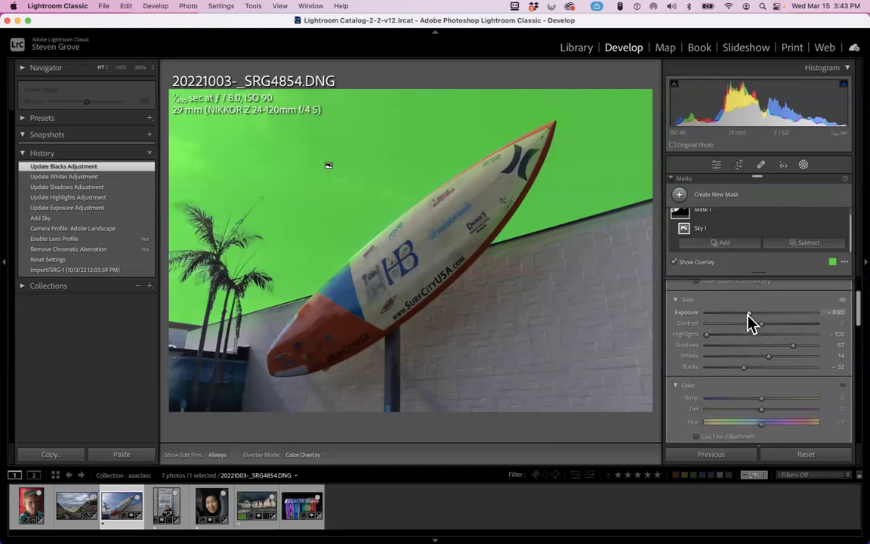
pyautogui.scroll(2, 750, 323)
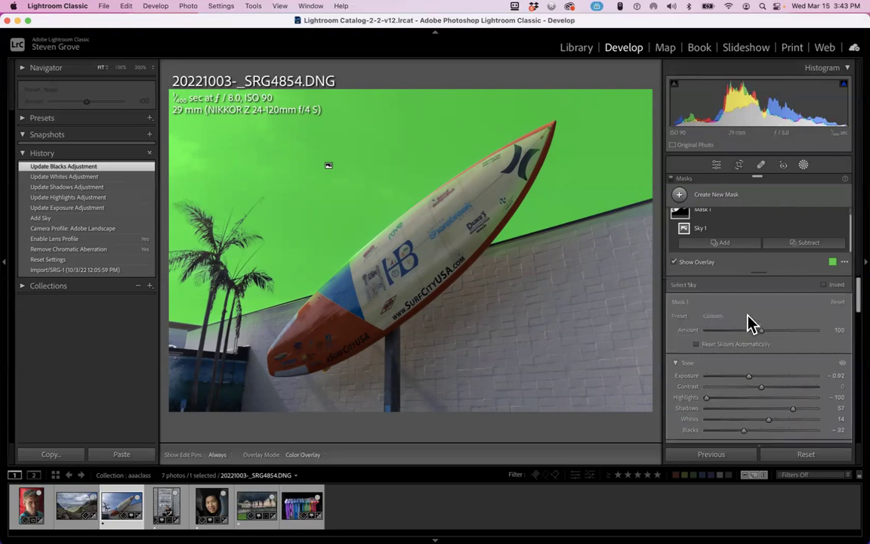
pyautogui.moveTo(763, 352); pyautogui.dragTo(776, 361)
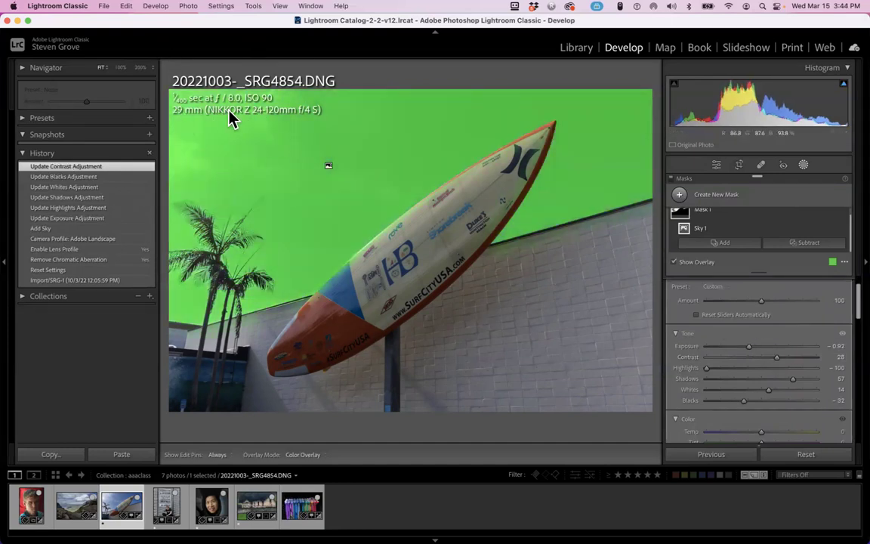
# Create a new Objects mask that selects the whole surfboard by brushing over it
pyautogui.click(679, 194)
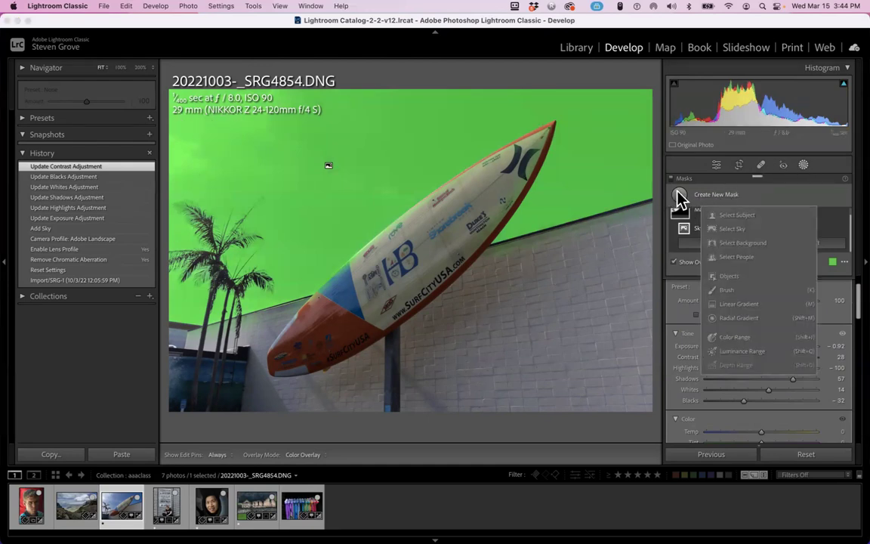
pyautogui.click(714, 276)
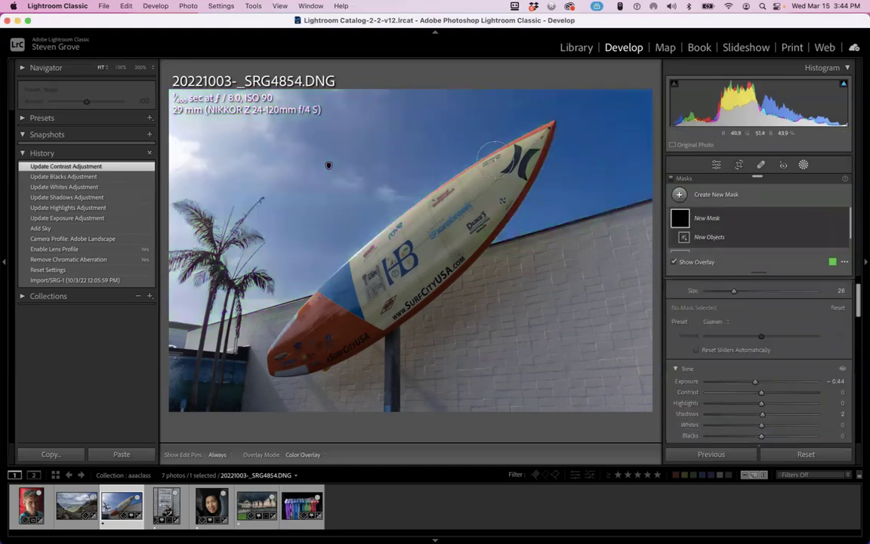
pyautogui.moveTo(535, 136)
pyautogui.mouseDown()
pyautogui.moveTo(406, 253)
pyautogui.moveTo(446, 239)
pyautogui.moveTo(512, 174)
pyautogui.moveTo(439, 208)
pyautogui.moveTo(478, 188)
pyautogui.moveTo(501, 157)
pyautogui.moveTo(480, 194)
pyautogui.moveTo(382, 247)
pyautogui.moveTo(333, 303)
pyautogui.moveTo(284, 322)
pyautogui.moveTo(279, 361)
pyautogui.moveTo(310, 359)
pyautogui.moveTo(343, 332)
pyautogui.moveTo(403, 308)
pyautogui.moveTo(466, 243)
pyautogui.moveTo(300, 339)
pyautogui.moveTo(411, 221)
pyautogui.moveTo(439, 213)
pyautogui.moveTo(350, 346)
pyautogui.moveTo(336, 349)
pyautogui.moveTo(361, 339)
pyautogui.moveTo(428, 262)
pyautogui.moveTo(490, 221)
pyautogui.moveTo(548, 125)
pyautogui.mouseUp()
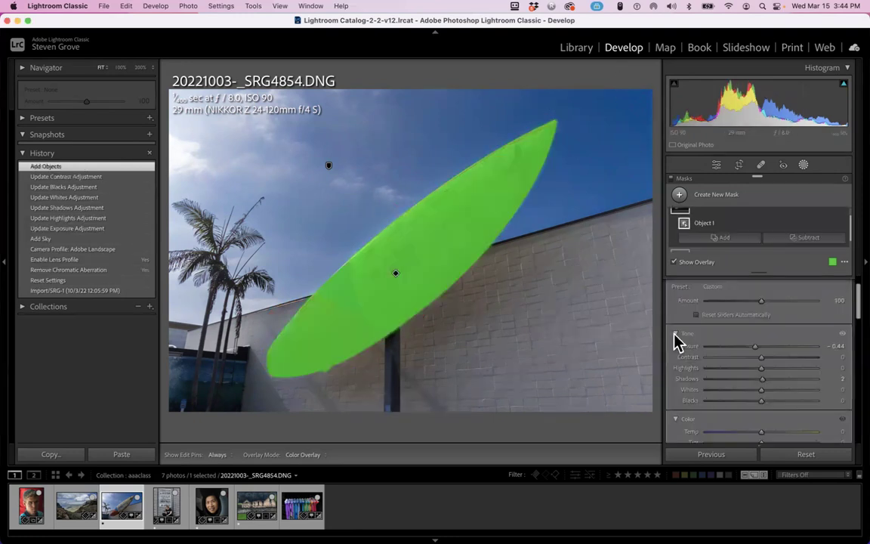
# Set the surfboard mask's Exposure to 0.45, Contrast to 21, Highlights to -100 and Shadows to 100, and adjust its Whites and Blacks
pyautogui.moveTo(761, 359); pyautogui.dragTo(690, 367)
pyautogui.moveTo(761, 378); pyautogui.dragTo(846, 383)
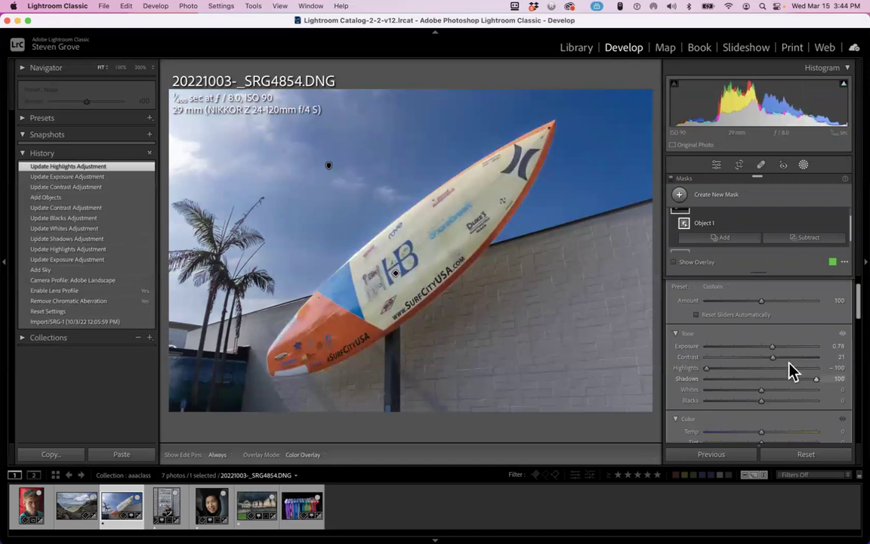
pyautogui.moveTo(772, 347); pyautogui.dragTo(767, 348)
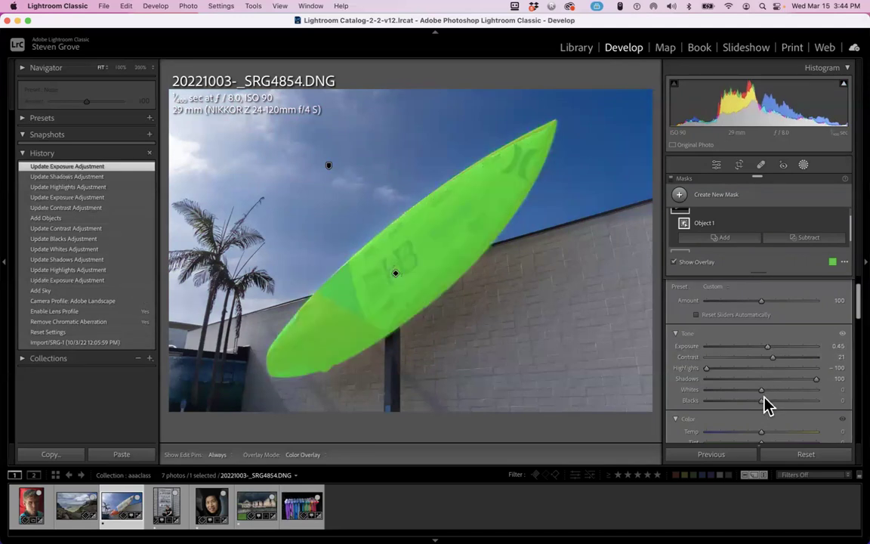
pyautogui.moveTo(762, 390); pyautogui.dragTo(758, 404)
# Set the surfboard mask's Texture to 27, Clarity to 29 and Dehaze to 17
pyautogui.scroll(-2, 782, 334)
pyautogui.scroll(-1, 785, 341)
pyautogui.scroll(-5, 786, 341)
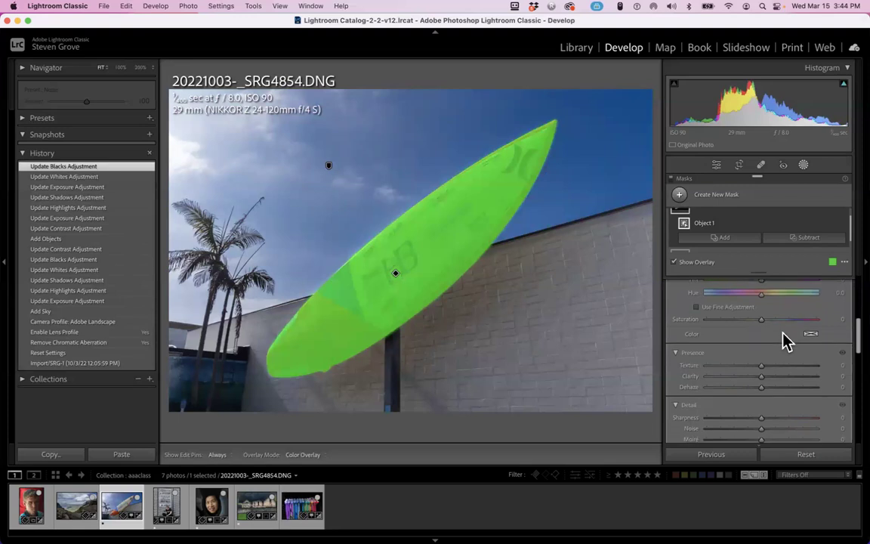
pyautogui.moveTo(761, 366); pyautogui.dragTo(770, 394)
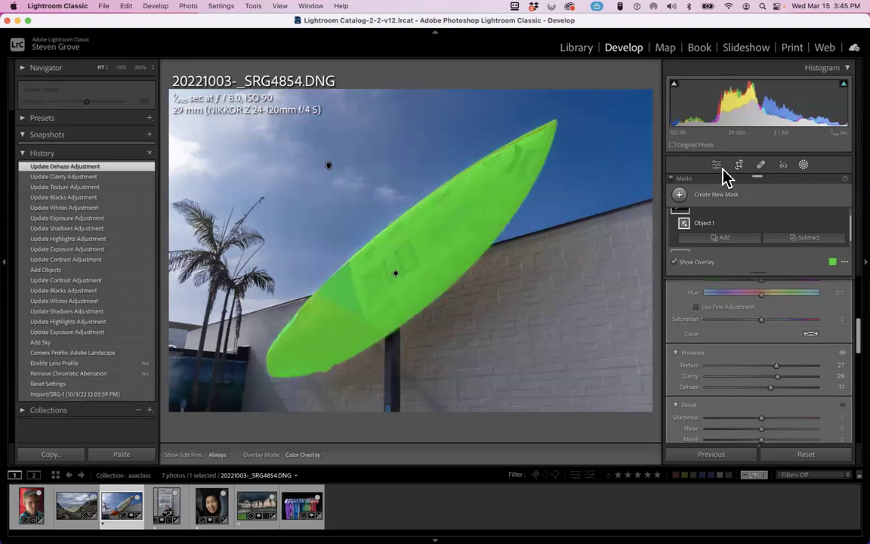
# Add a linear gradient mask running diagonally inward from the photo's upper-left corner, set its Exposure to -1.66 and close Masking
pyautogui.click(681, 197)
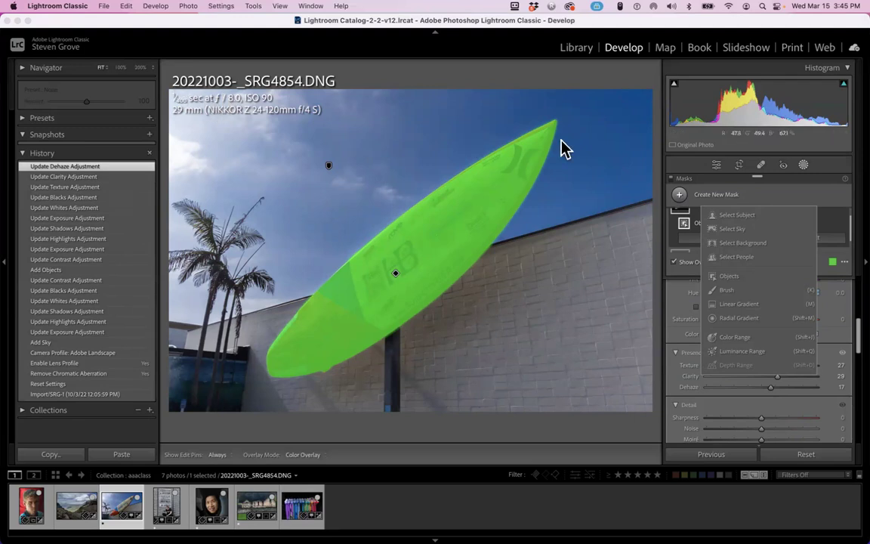
pyautogui.click(723, 310)
pyautogui.moveTo(172, 87); pyautogui.dragTo(337, 208)
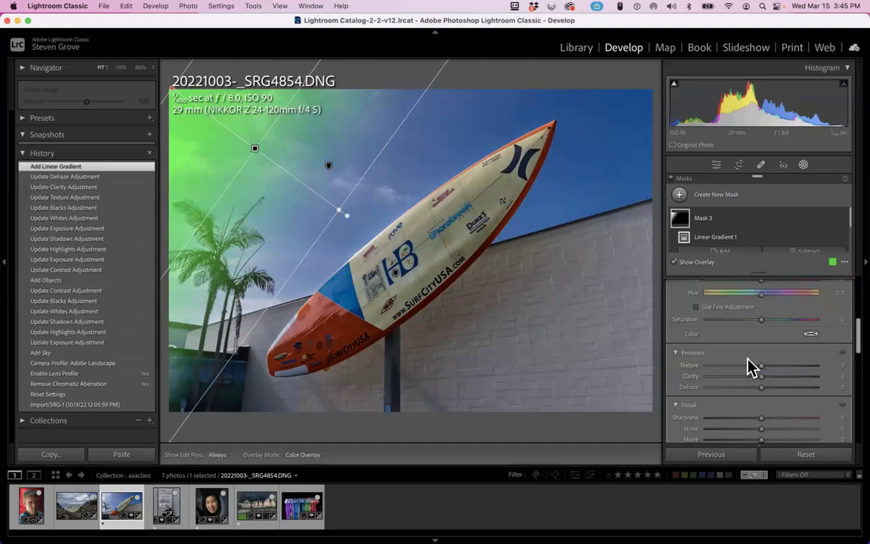
pyautogui.scroll(5, 751, 367)
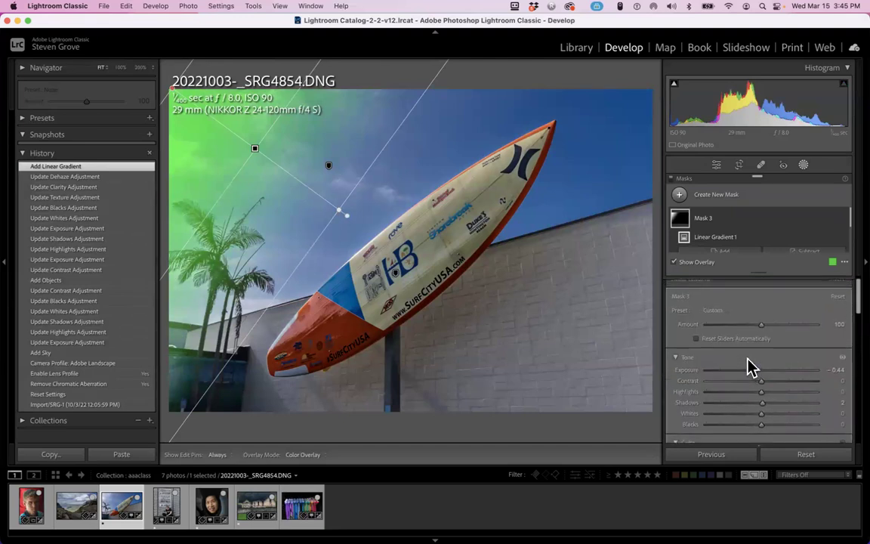
pyautogui.moveTo(759, 378); pyautogui.dragTo(741, 378)
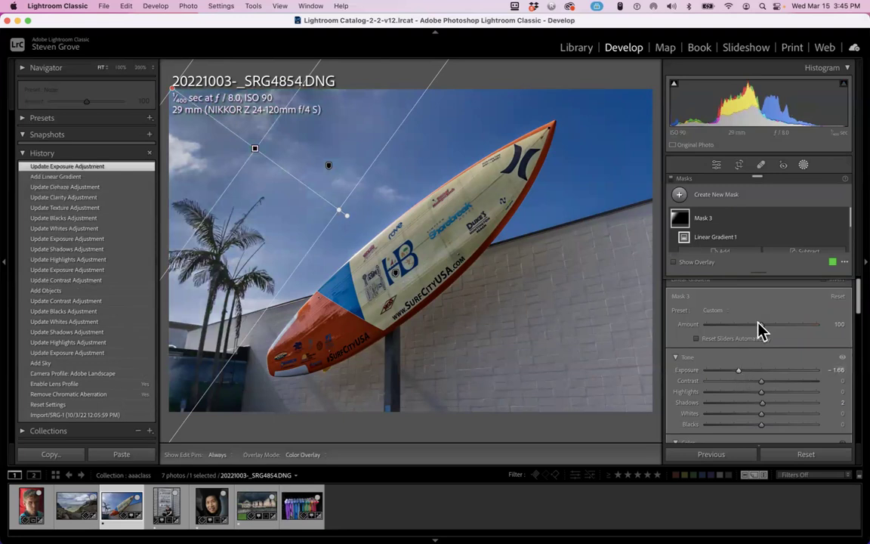
pyautogui.click(802, 166)
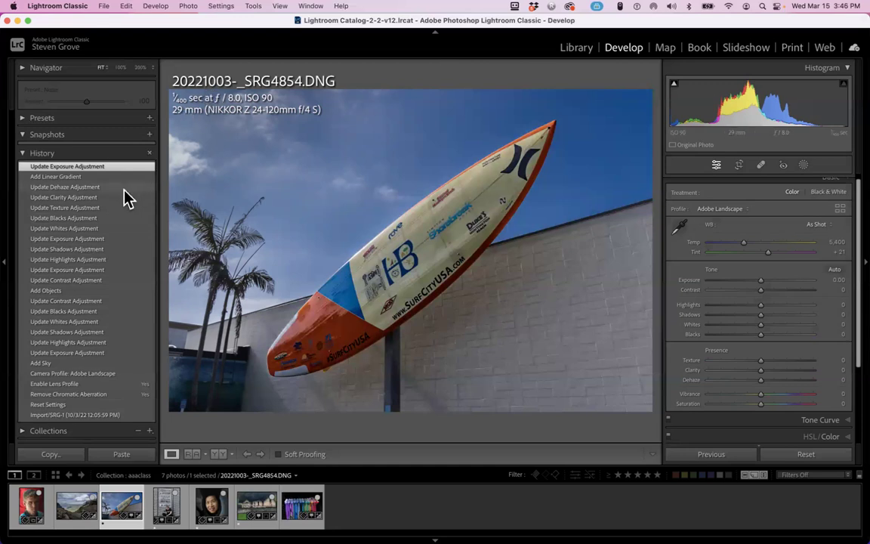
# In the Library, open the jpg subfolder of the 2022-10-03 Huntington Beach folder
pyautogui.click(576, 49)
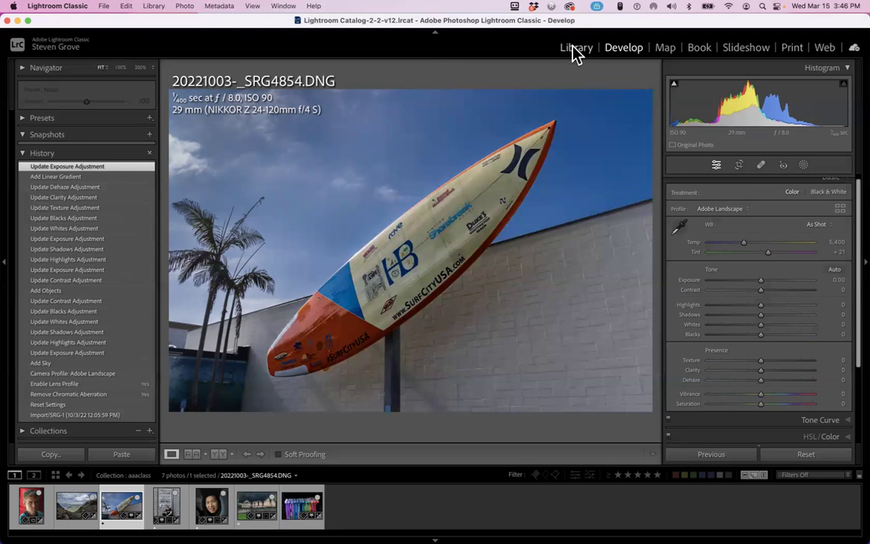
pyautogui.scroll(10, 156, 184)
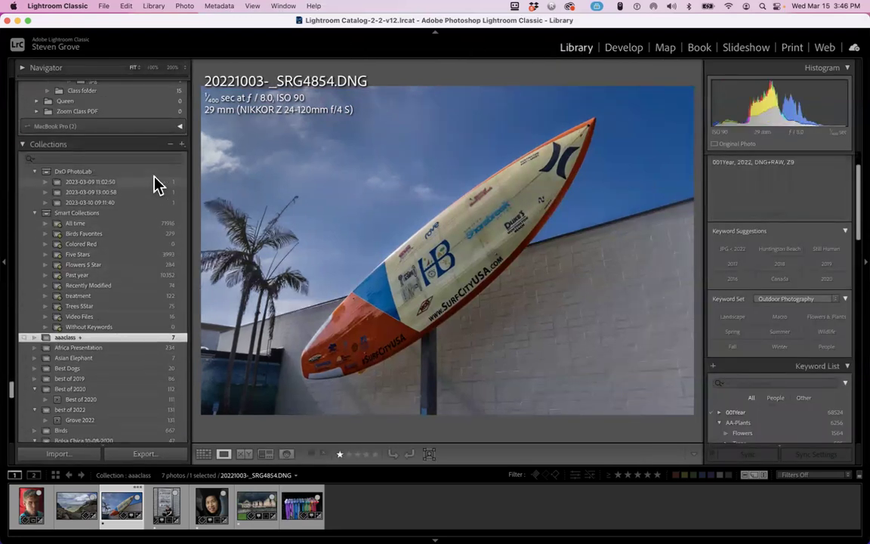
pyautogui.scroll(15, 155, 184)
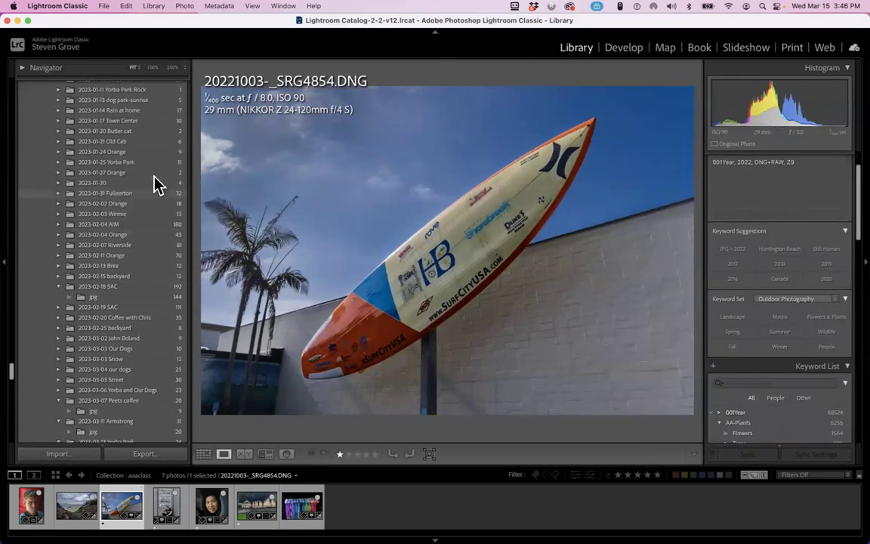
pyautogui.scroll(12, 156, 184)
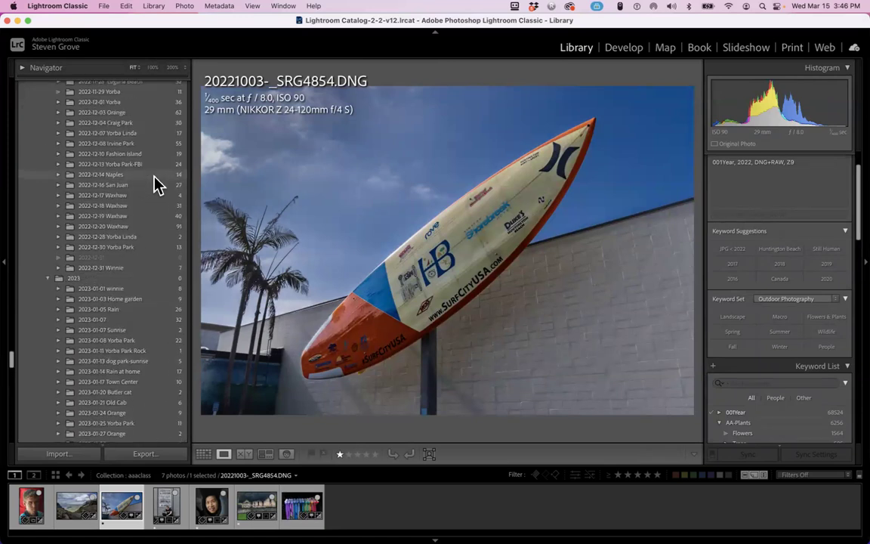
pyautogui.scroll(5, 156, 184)
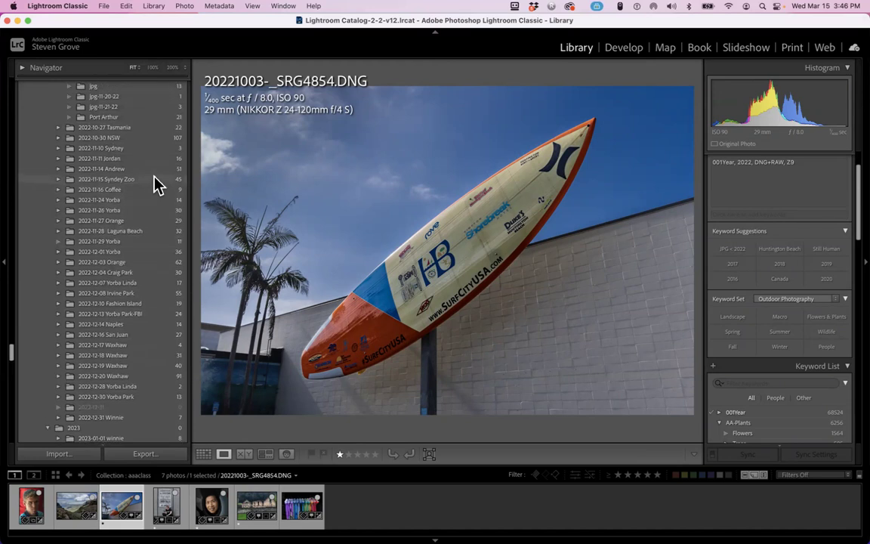
pyautogui.scroll(5, 154, 182)
pyautogui.scroll(4, 154, 183)
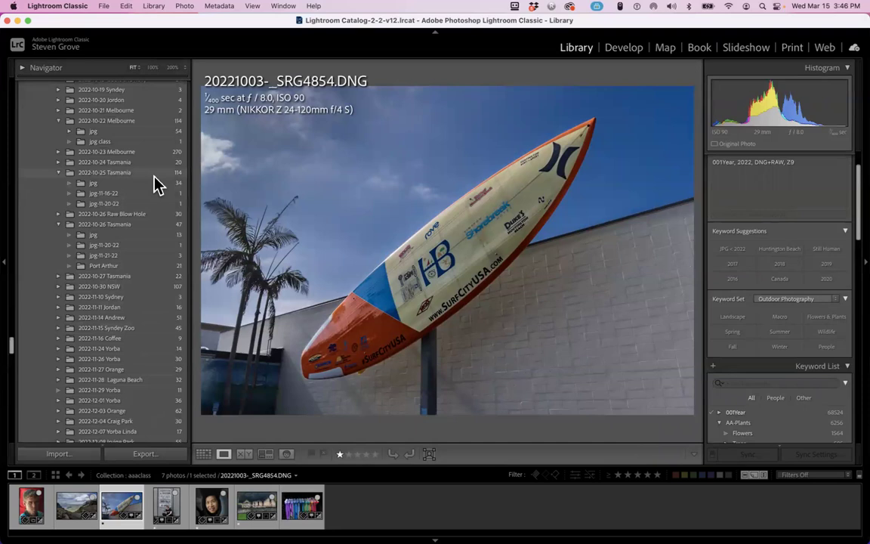
pyautogui.scroll(5, 154, 184)
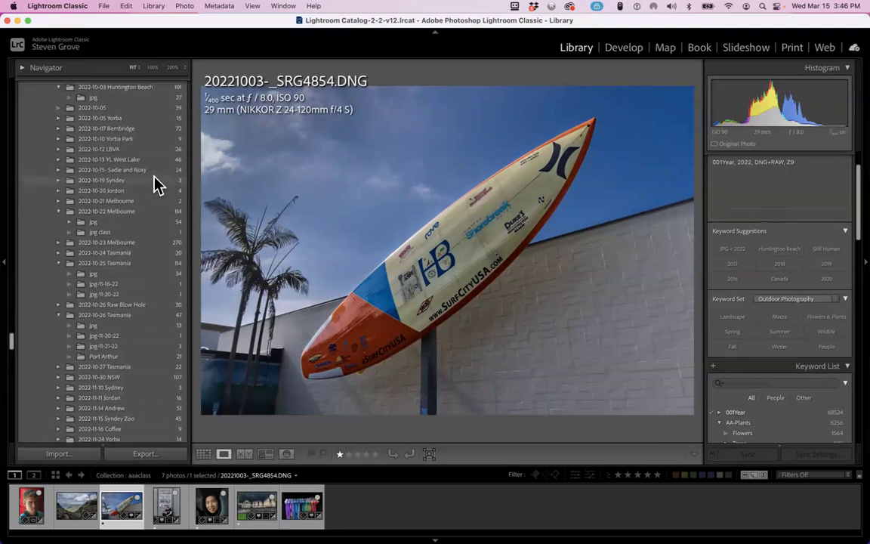
pyautogui.scroll(5, 154, 183)
pyautogui.scroll(1, 154, 183)
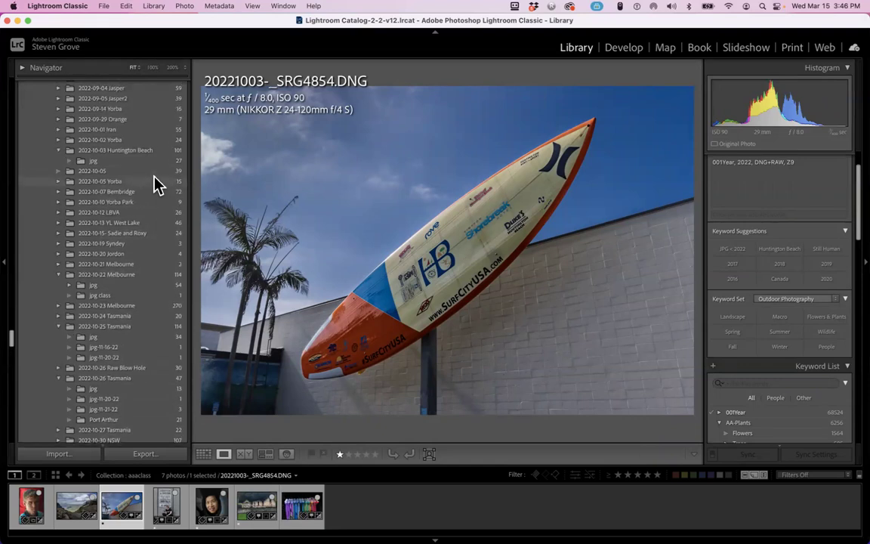
pyautogui.click(91, 162)
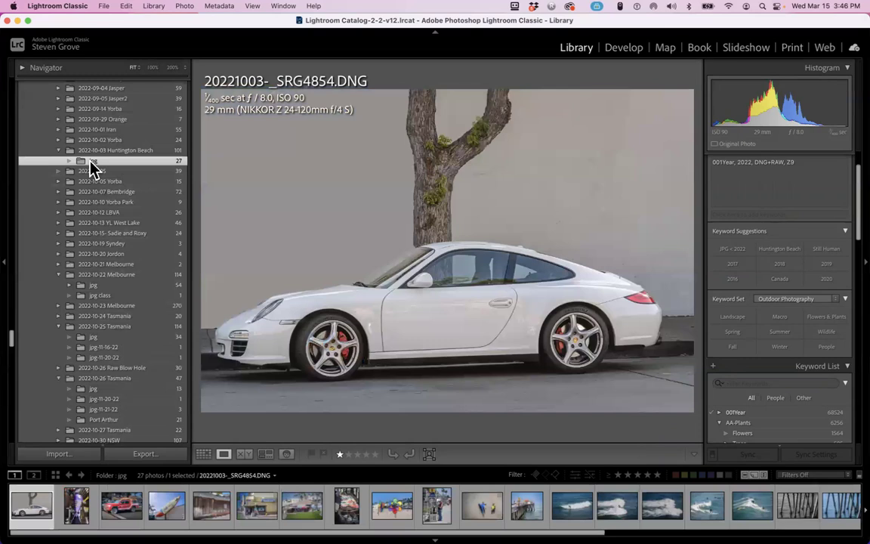
# Browse the jpg folder's photos as a thumbnail grid and view the surfboard image 20221003-_SRG4854-9.jpg enlarged
pyautogui.click(204, 455)
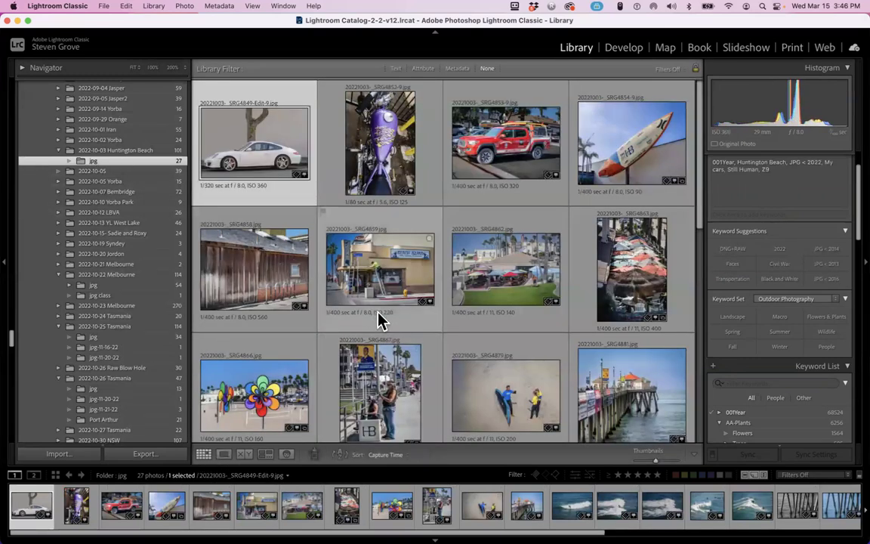
pyautogui.scroll(-15, 381, 318)
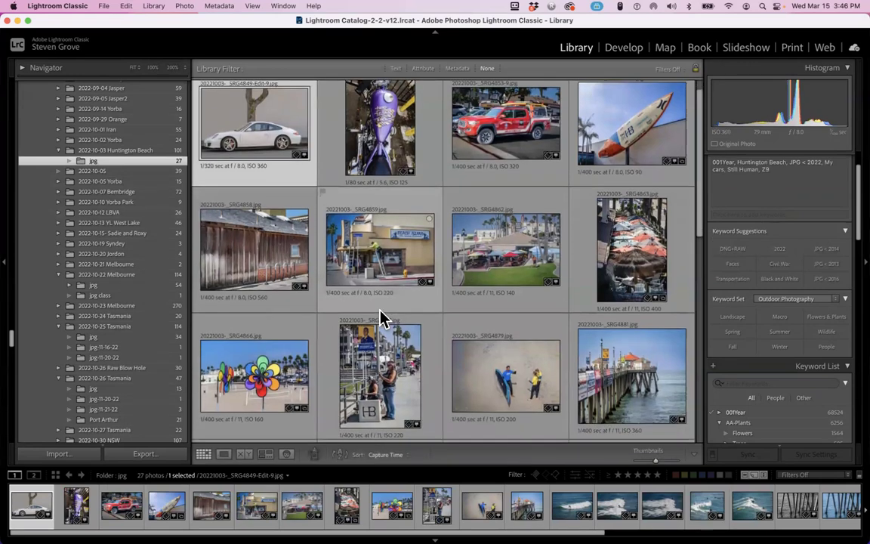
pyautogui.scroll(5, 381, 317)
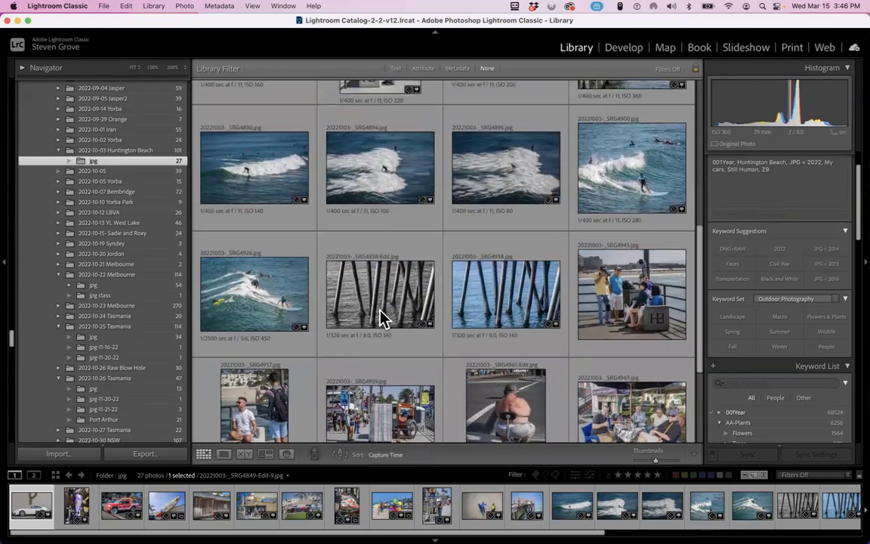
pyautogui.scroll(5, 381, 317)
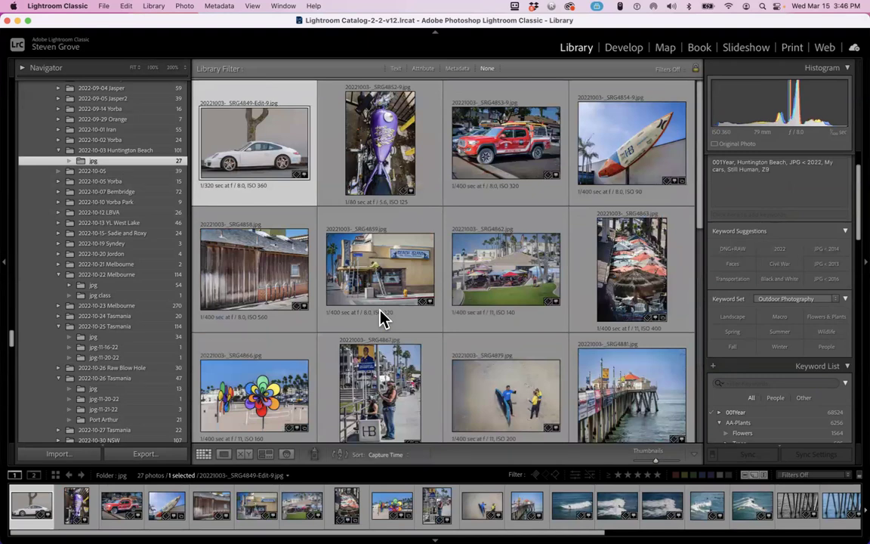
pyautogui.doubleClick(617, 156)
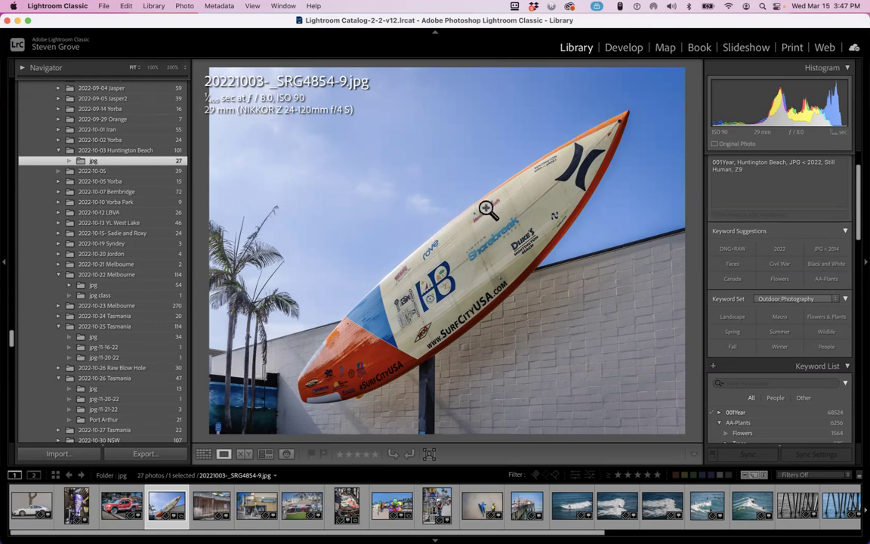
# Return to the thumbnail grid, look through the remaining Huntington Beach photos and reopen the aaaclass collection
pyautogui.click(204, 455)
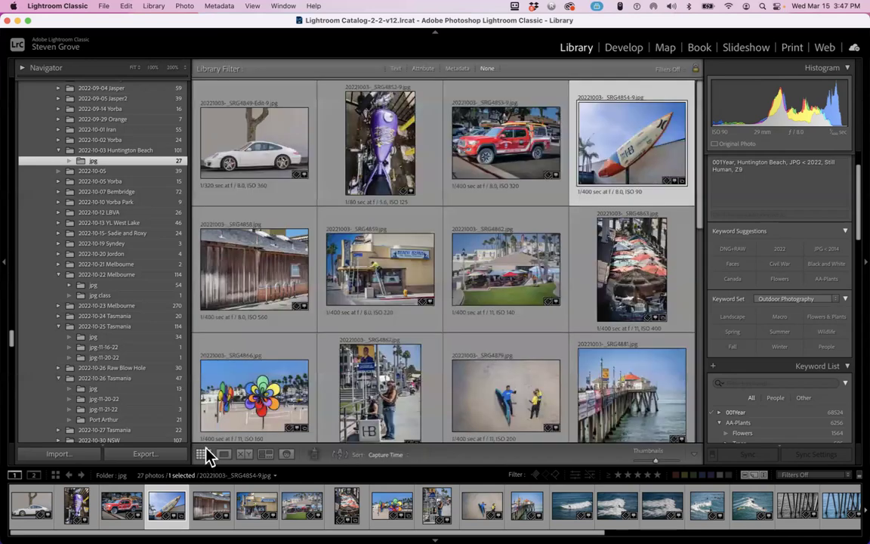
pyautogui.scroll(-4, 105, 244)
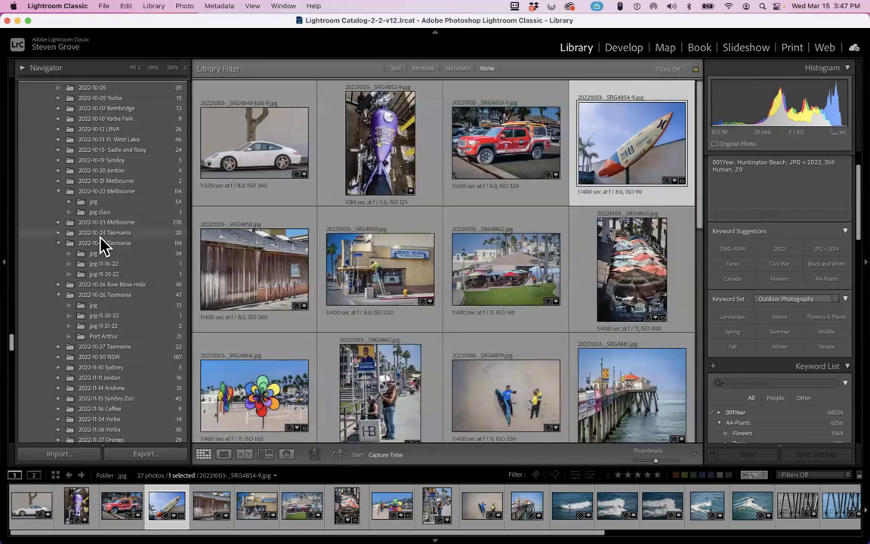
pyautogui.scroll(-10, 376, 229)
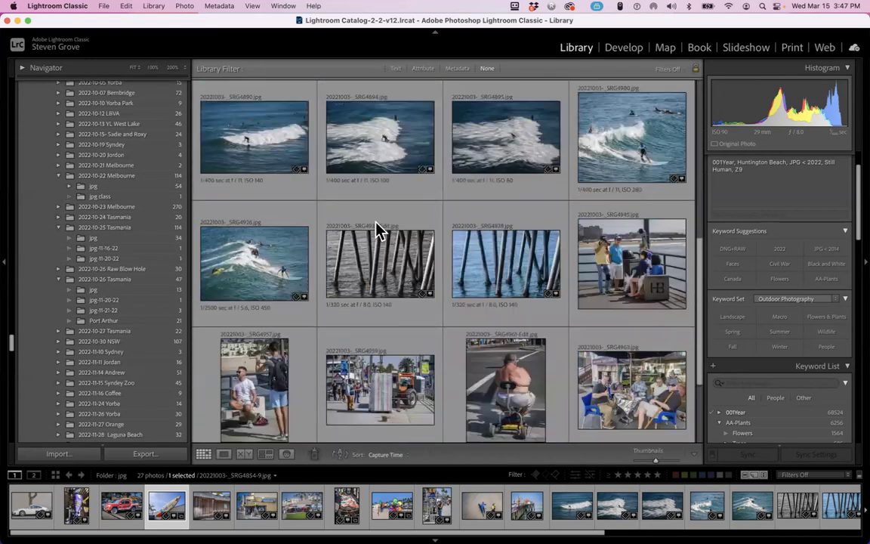
pyautogui.scroll(-3, 378, 229)
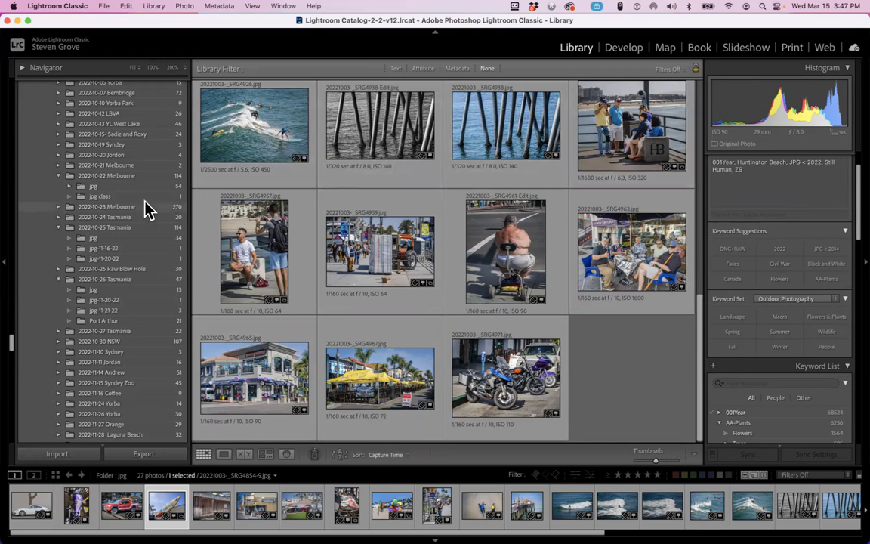
pyautogui.scroll(-15, 146, 210)
pyautogui.scroll(8, 146, 210)
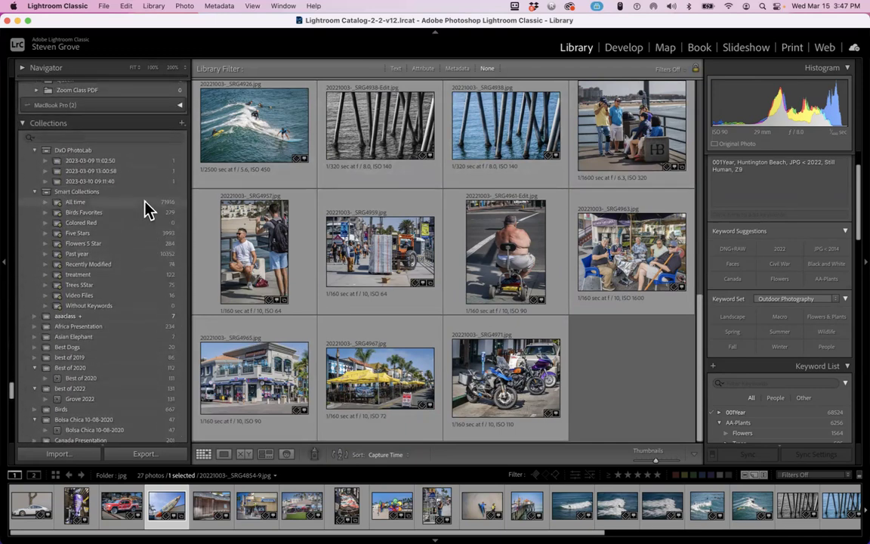
pyautogui.scroll(-1, 145, 210)
pyautogui.scroll(2, 149, 210)
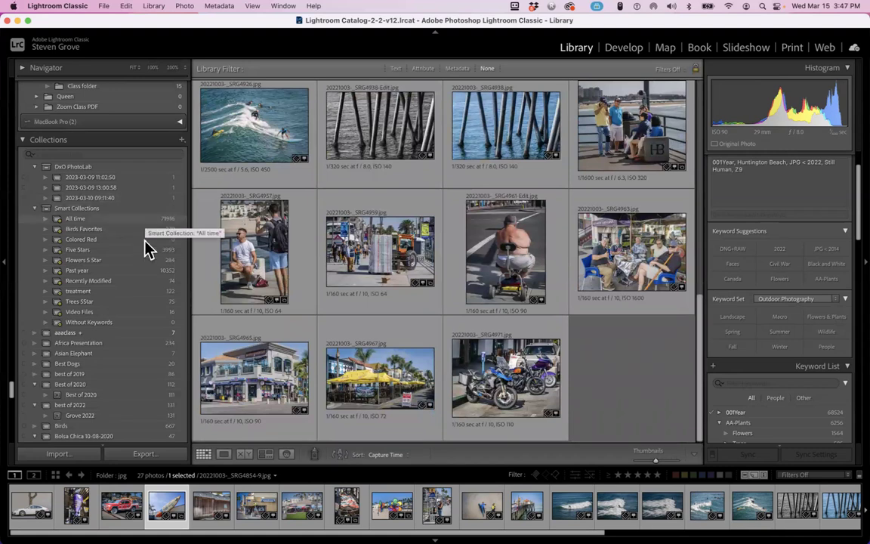
pyautogui.click(175, 332)
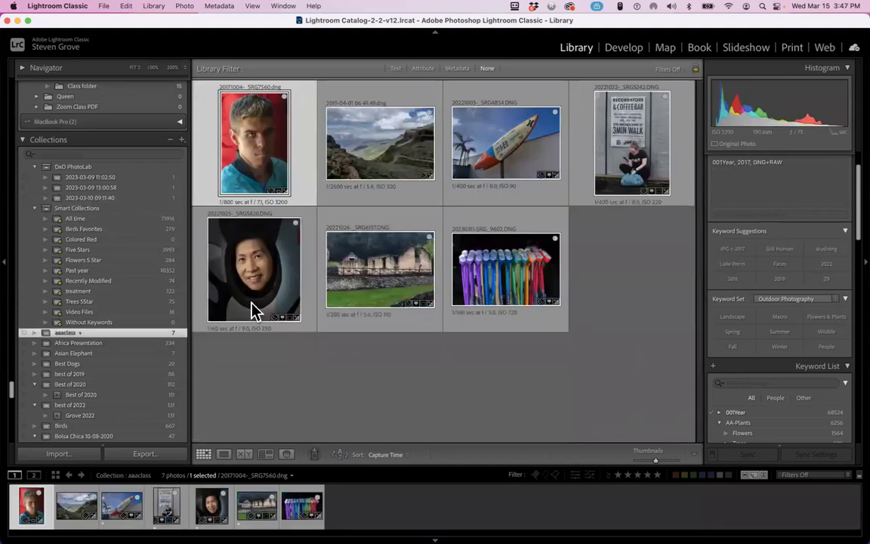
# View the surfboard photo 20221003-_SRG4854.DNG enlarged, and go to the collection's first photo, the young man's portrait
pyautogui.doubleClick(513, 133)
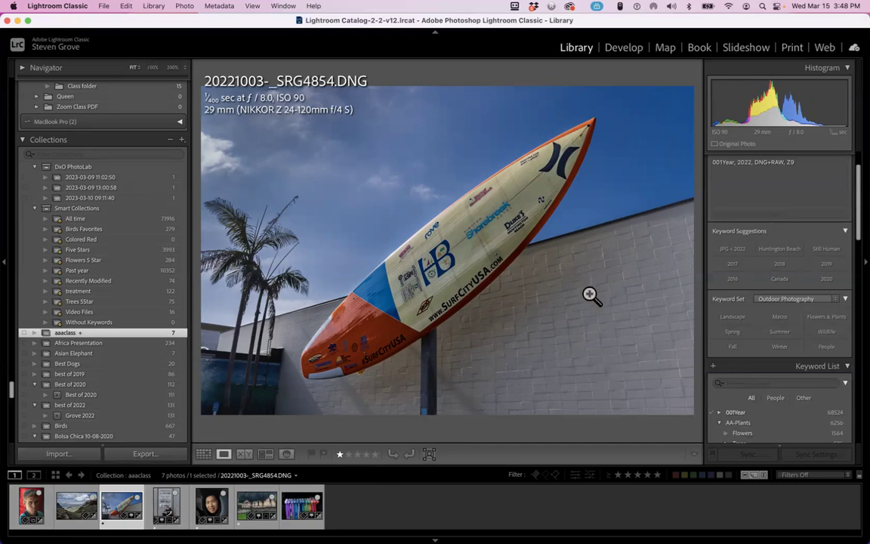
pyautogui.press('Home')
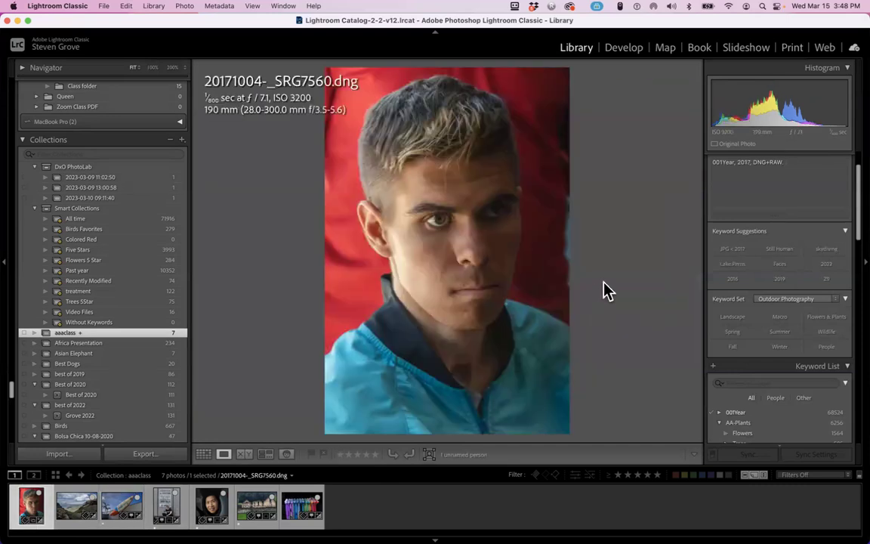
# Open the jpg subfolder of the 2023-03-11 Armstrong folder and view its first photo, the orange sun-face ceramic, full screen
pyautogui.moveTo(858, 208); pyautogui.dragTo(860, 137)
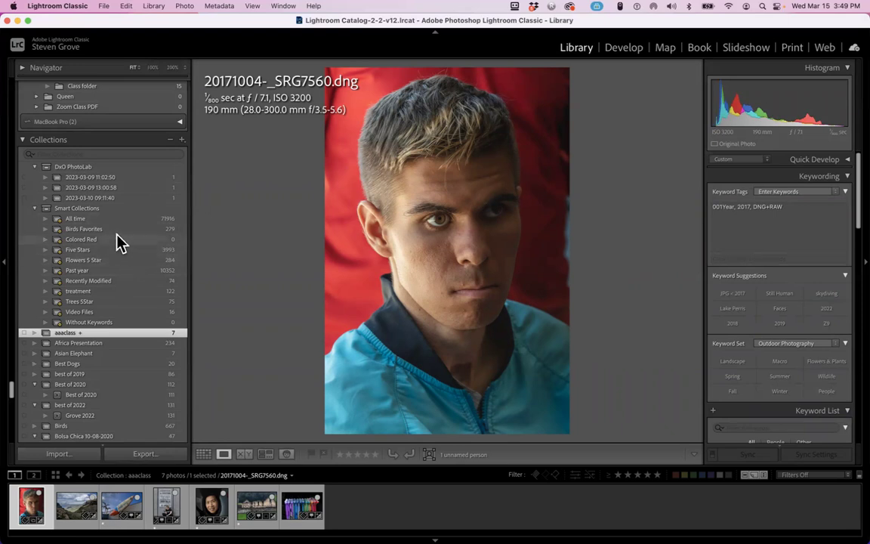
pyautogui.scroll(10, 117, 241)
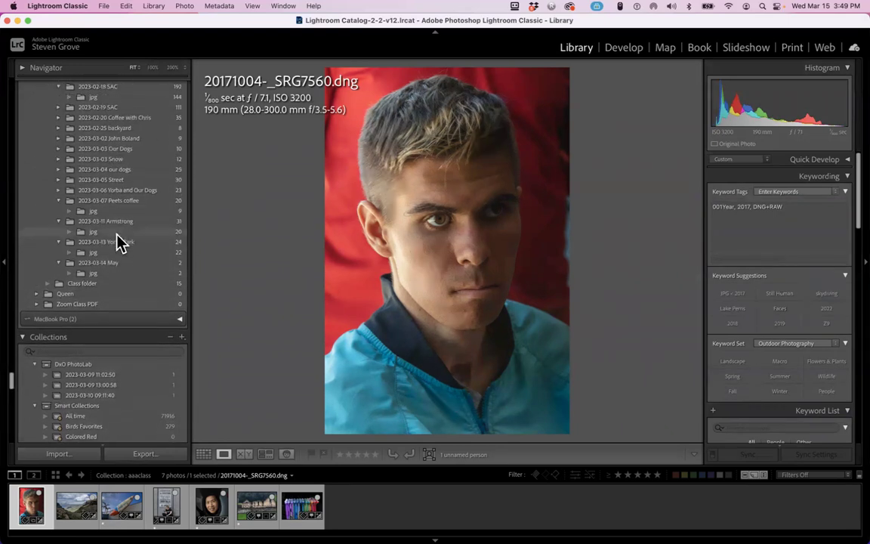
pyautogui.scroll(-1, 118, 241)
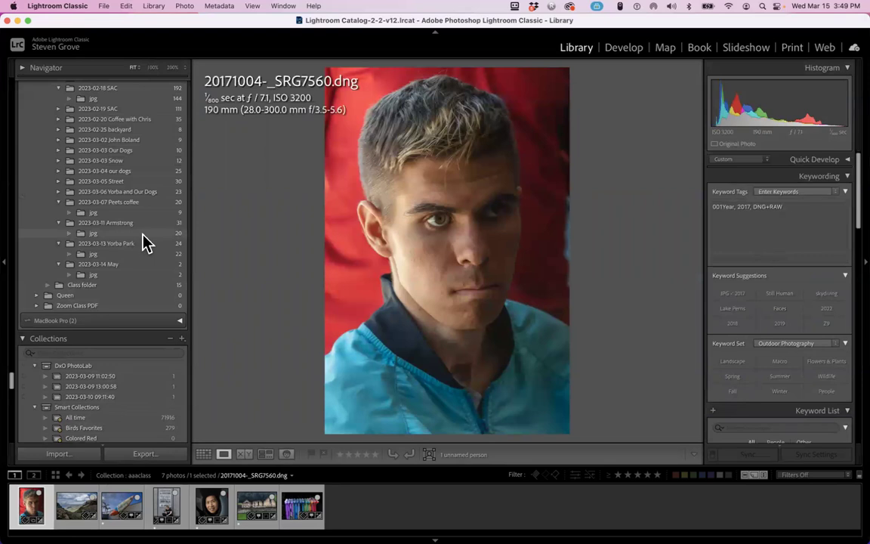
pyautogui.click(85, 232)
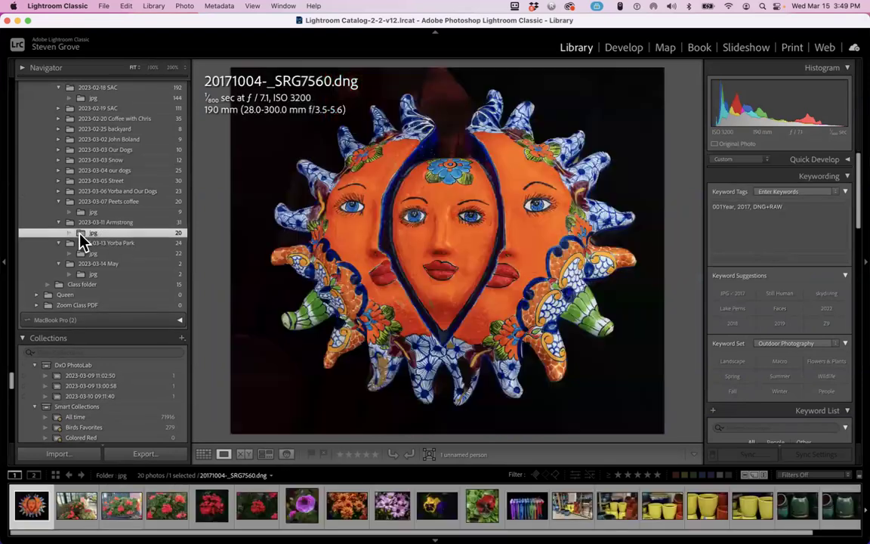
pyautogui.press('f')
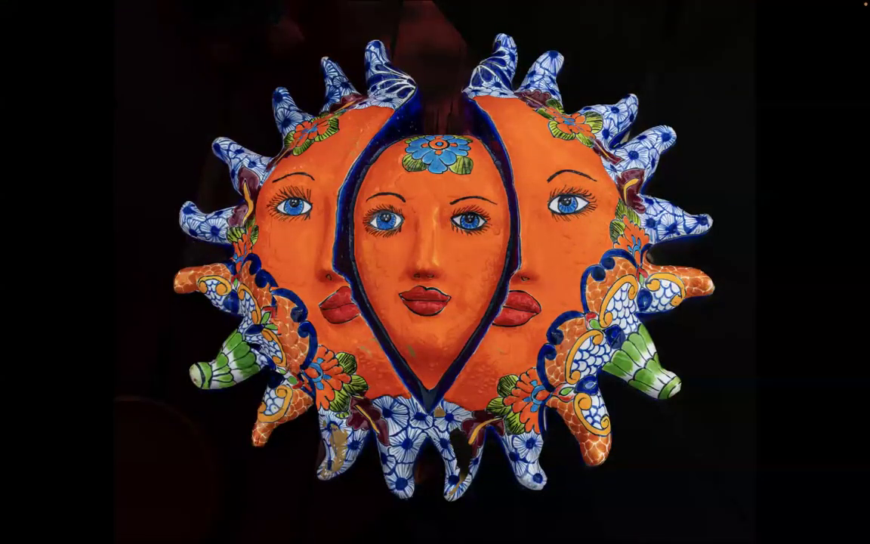
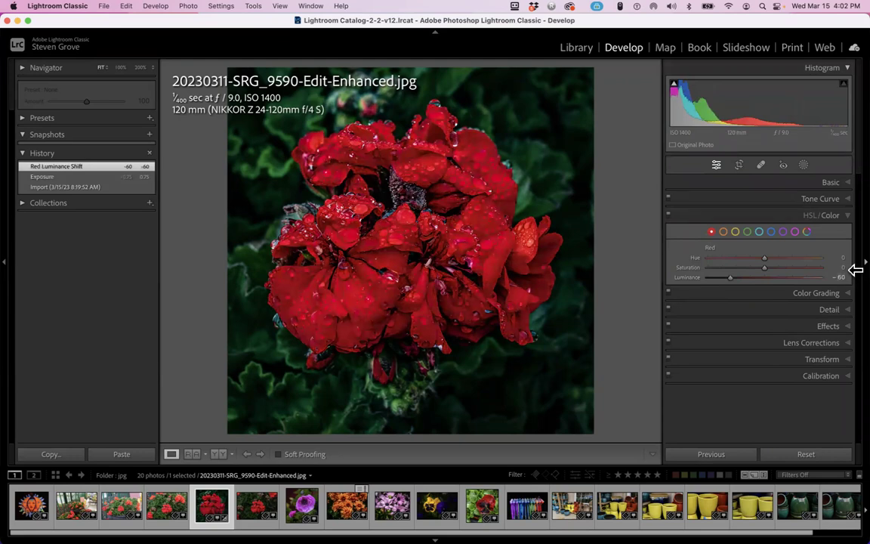
# Check the red geranium 20230311-SRG_9590-Edit-Enhanced.jpg full screen, and set its Exposure to +0.30, Texture to +6 and Clarity to +2
pyautogui.press('f')
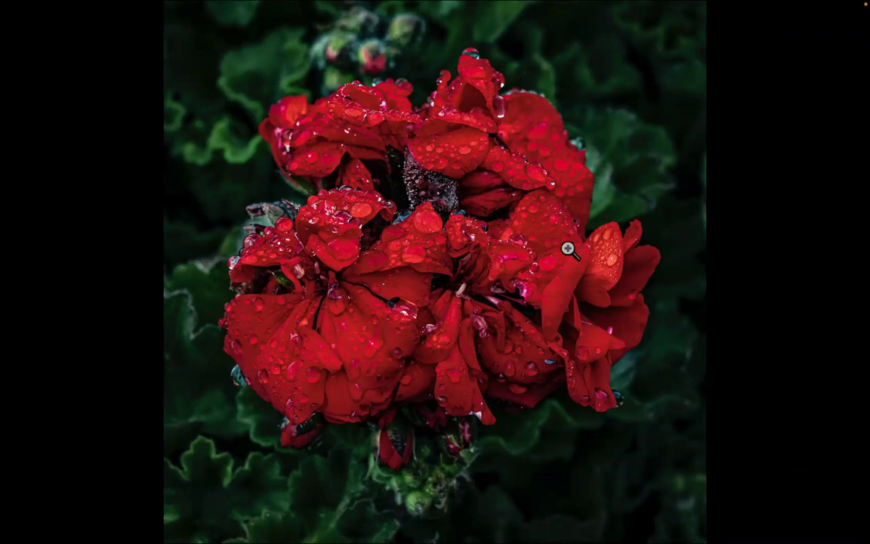
pyautogui.press('f')
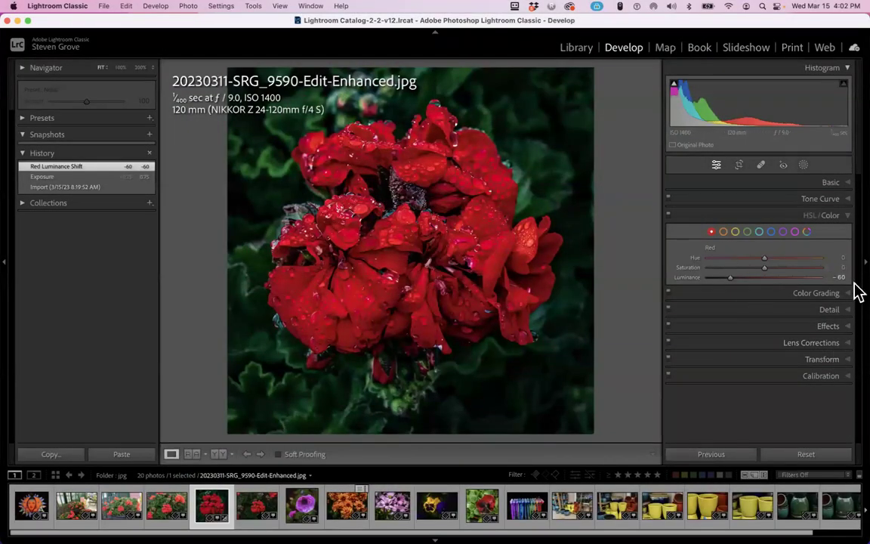
pyautogui.click(805, 189)
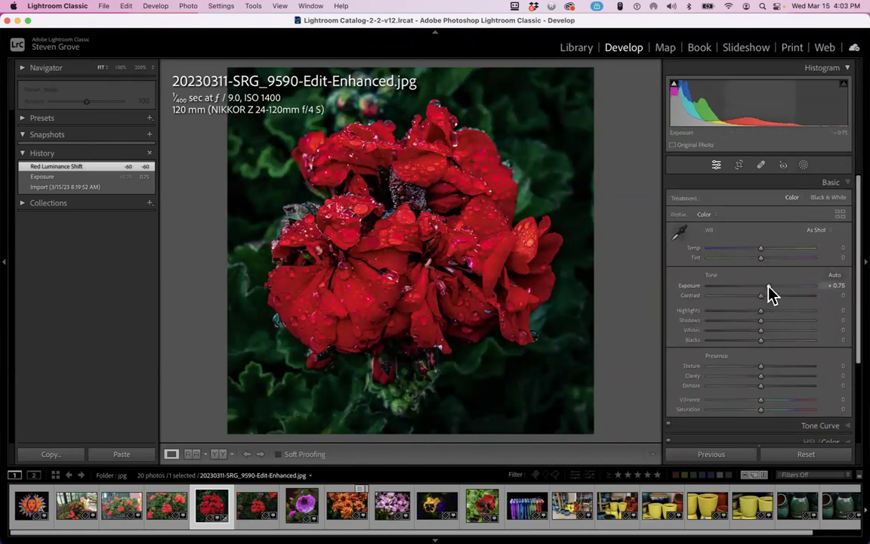
pyautogui.moveTo(768, 286)
pyautogui.mouseDown()
pyautogui.moveTo(780, 286)
pyautogui.moveTo(707, 287)
pyautogui.moveTo(764, 289)
pyautogui.mouseUp()
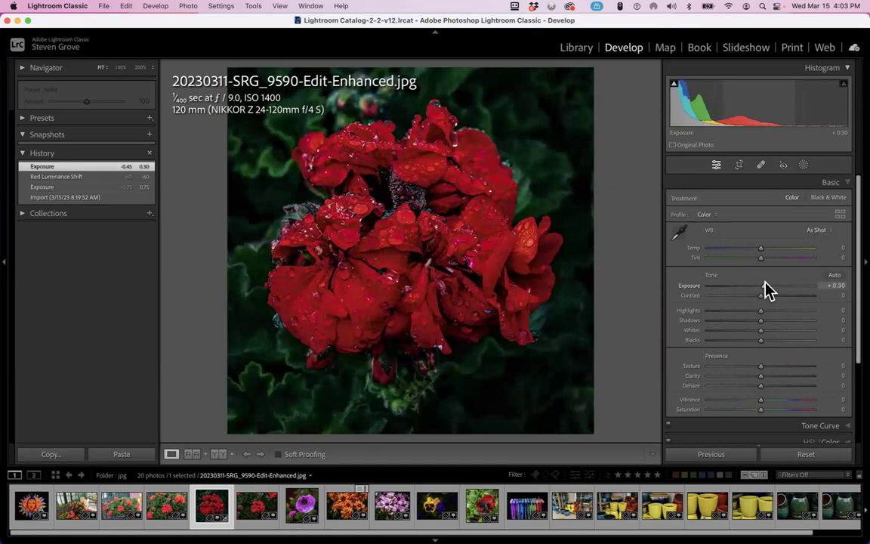
pyautogui.moveTo(766, 371)
pyautogui.mouseDown()
pyautogui.moveTo(834, 372)
pyautogui.moveTo(755, 377)
pyautogui.moveTo(785, 376)
pyautogui.moveTo(759, 377)
pyautogui.moveTo(778, 366)
pyautogui.moveTo(769, 365)
pyautogui.moveTo(803, 365)
pyautogui.moveTo(764, 367)
pyautogui.mouseUp()
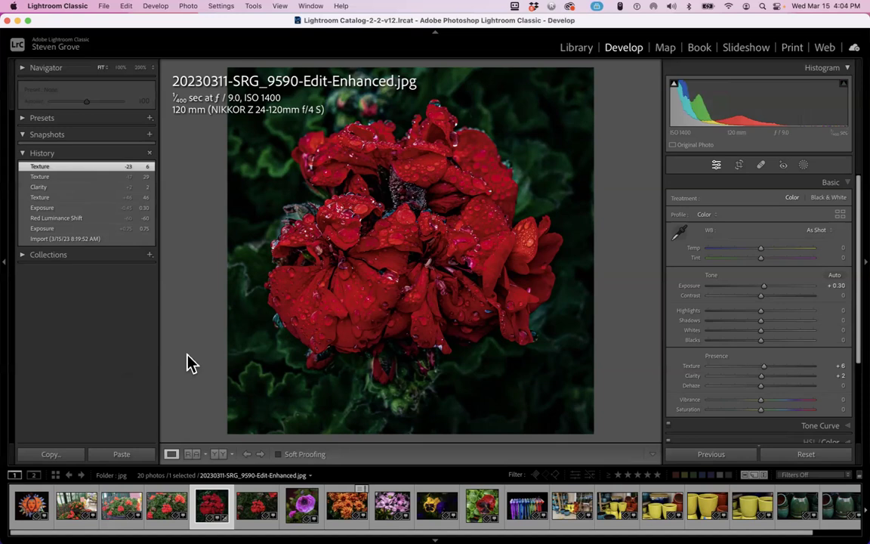
# Go to the geranium photo's folder in the Library and show the parent 2023-03-11 Armstrong folder as a thumbnail grid
pyautogui.rightClick(337, 249)
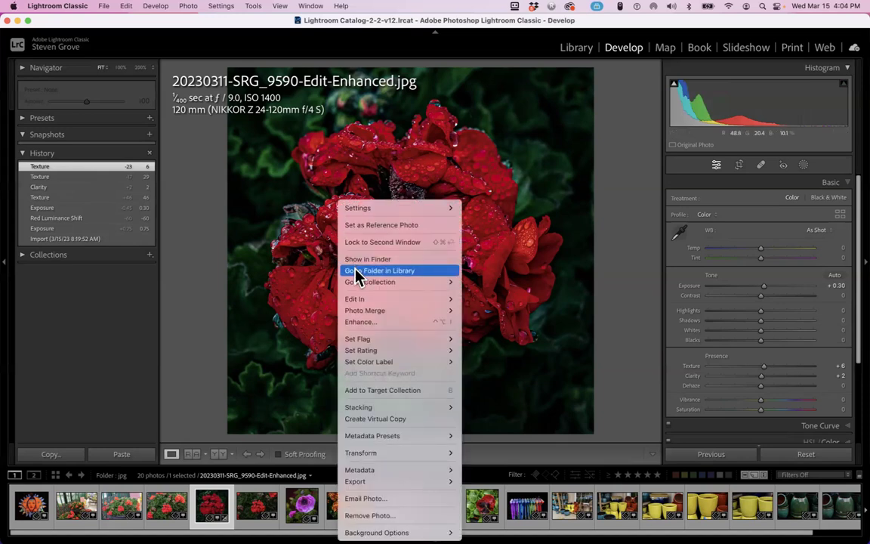
pyautogui.click(357, 273)
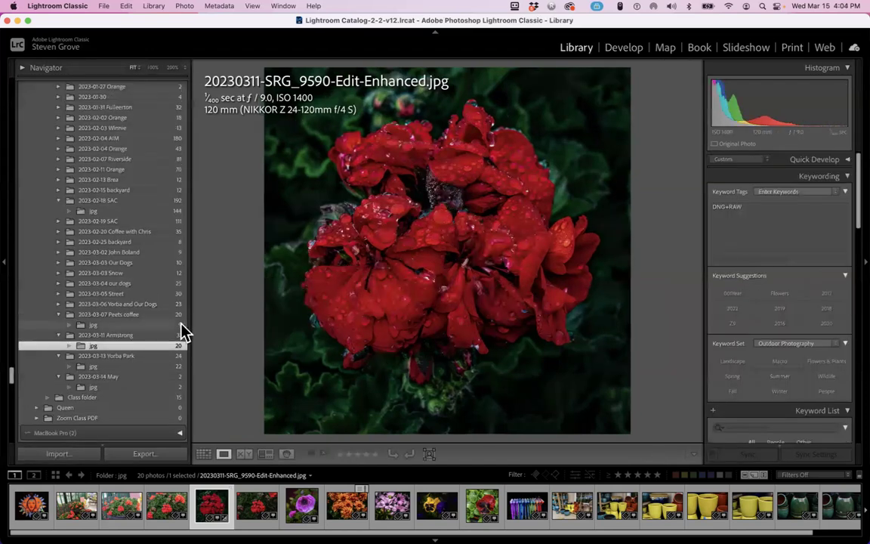
pyautogui.click(144, 335)
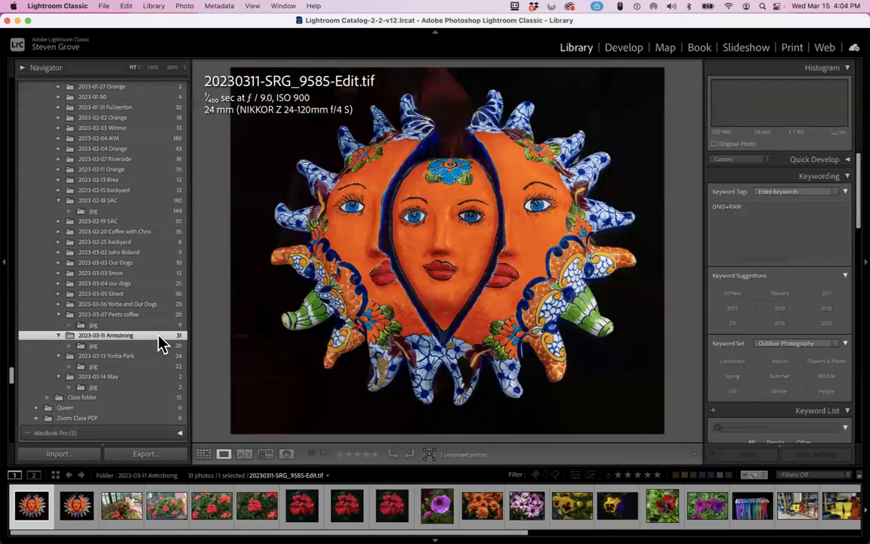
pyautogui.click(203, 454)
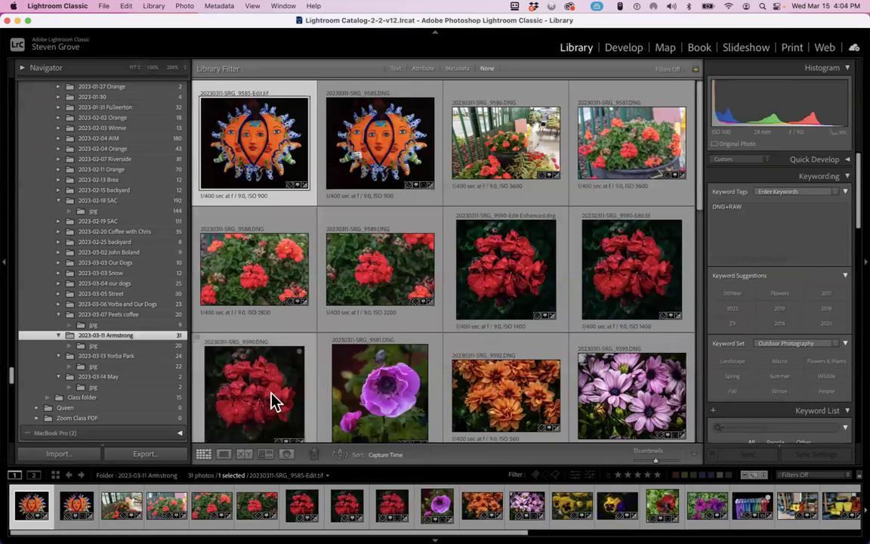
# View 20230311-SRG_9586.DNG enlarged, step through the following geranium shots to 20230311-SRG_9590-Edit-Enhanced.dng, and return to 20230311-SRG_9589.DNG
pyautogui.click(510, 160)
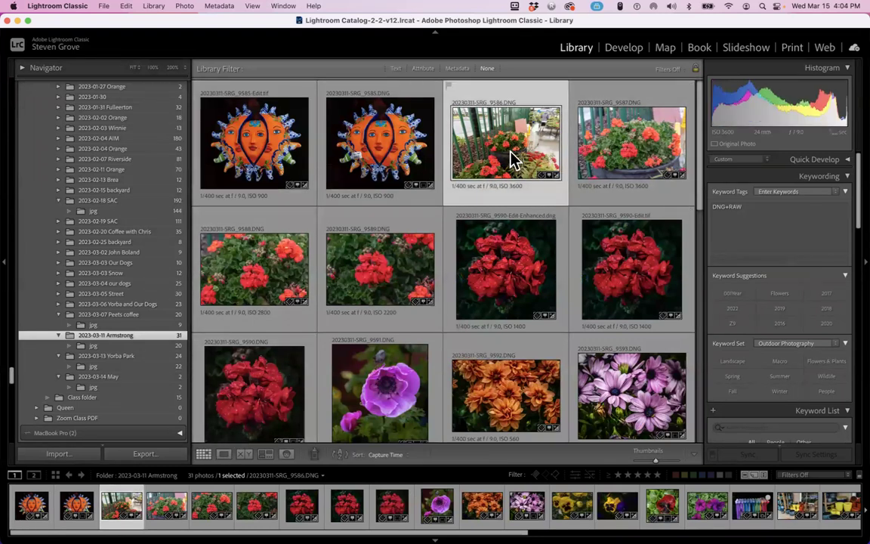
pyautogui.doubleClick(513, 151)
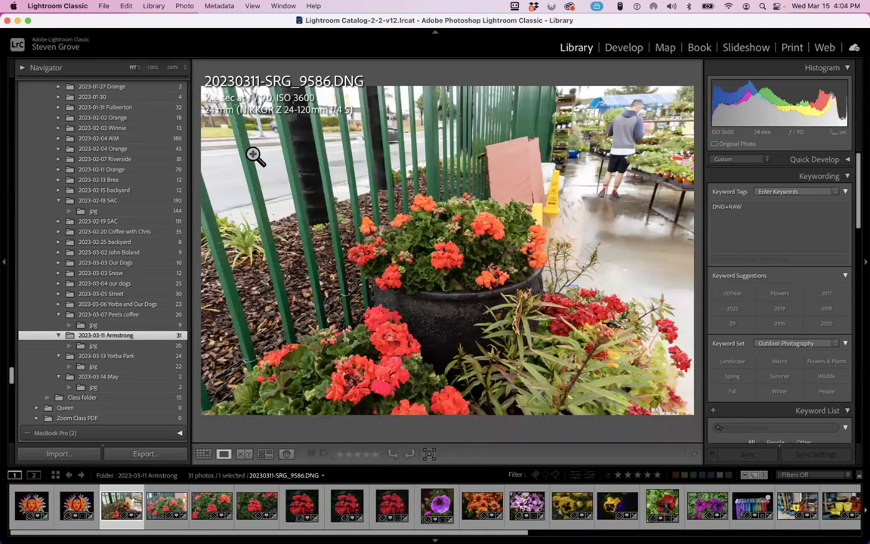
pyautogui.press('Right')
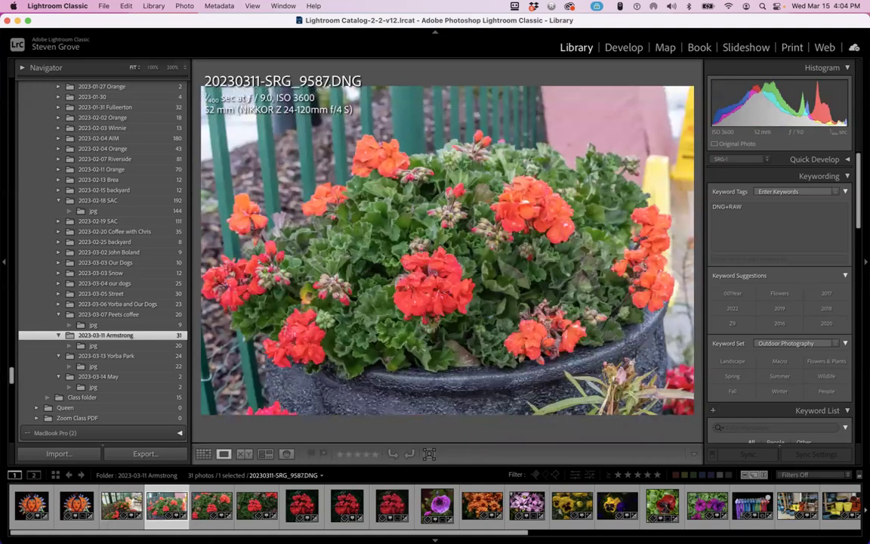
pyautogui.press('Right')
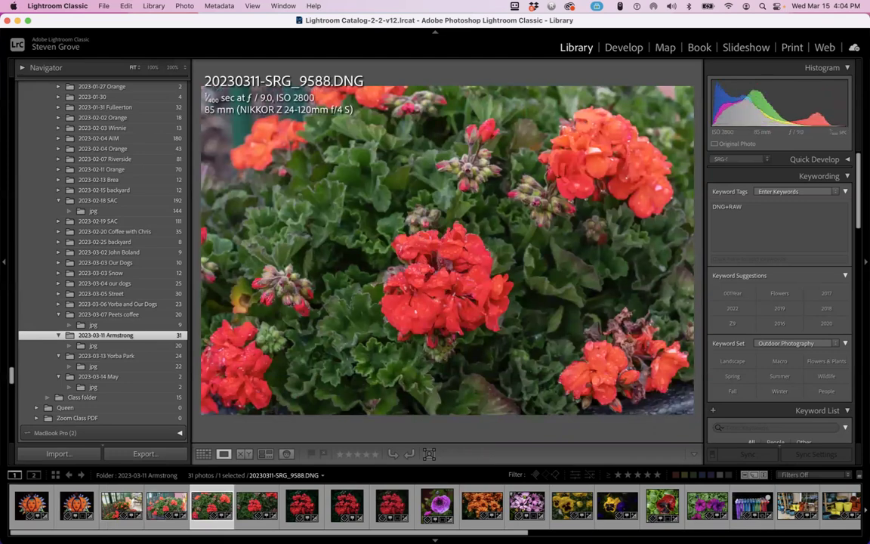
pyautogui.press('Right')
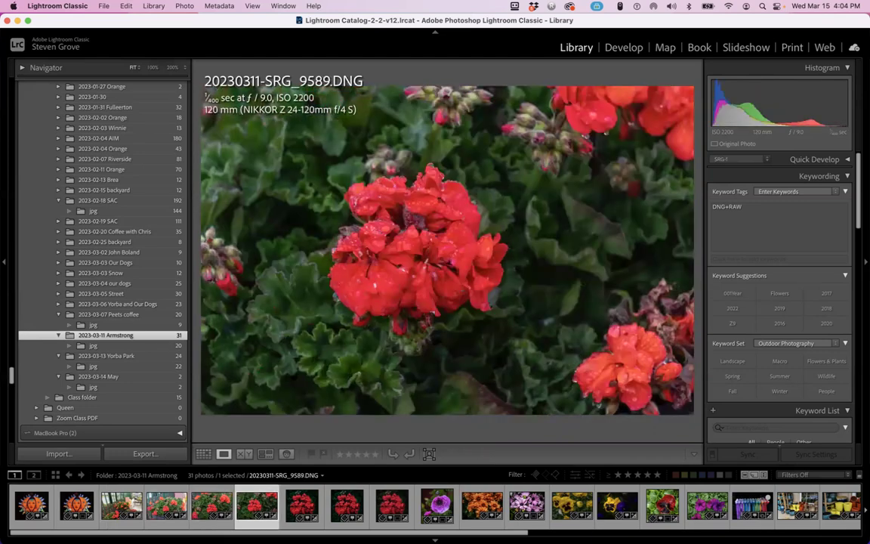
pyautogui.press('Right')
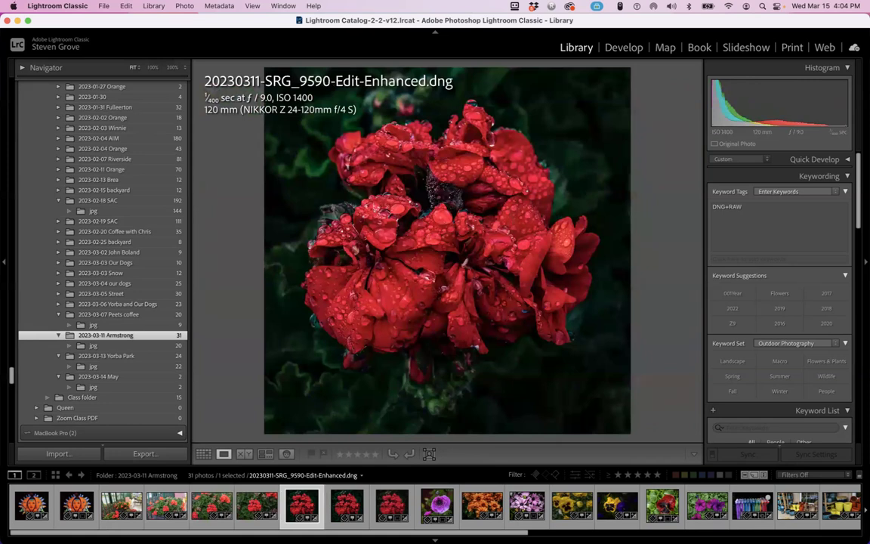
pyautogui.press('Left')
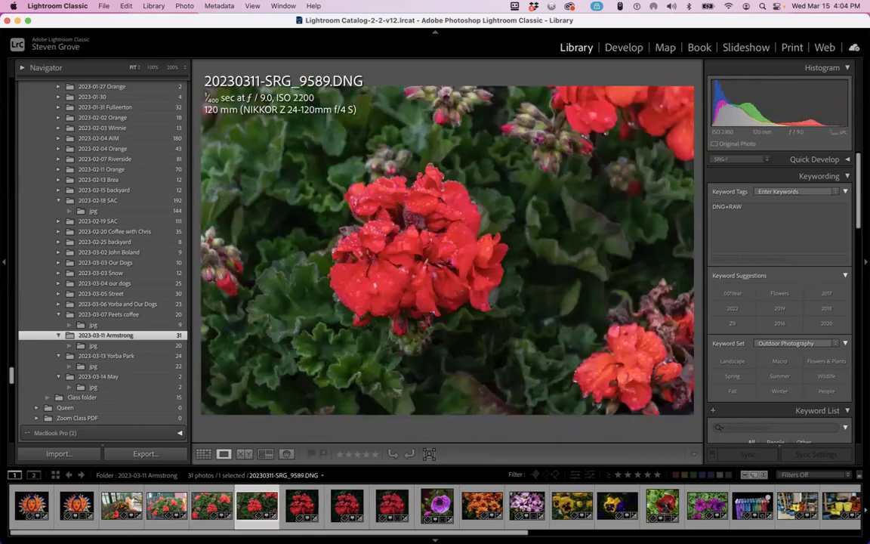
# Crop 20230311-SRG_9589.DNG on all four sides to a roughly square frame around the central red geranium
pyautogui.click(624, 47)
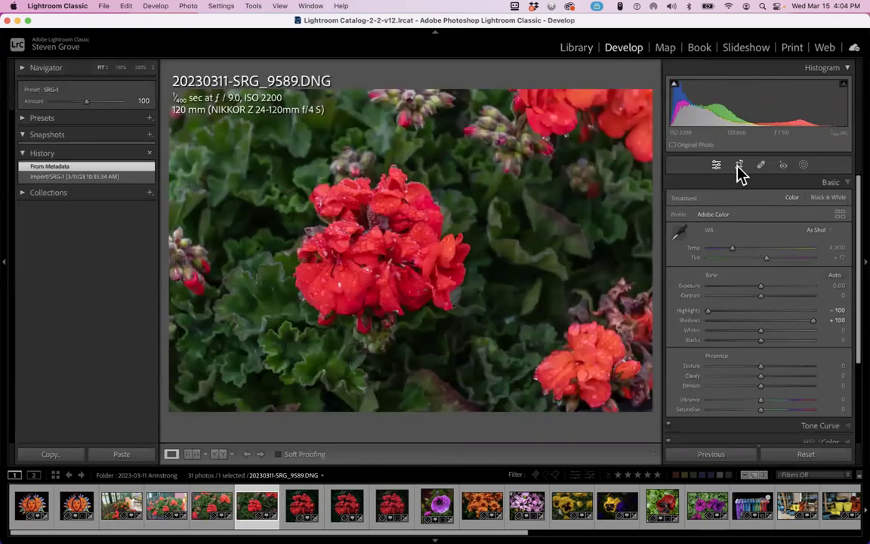
pyautogui.click(739, 166)
pyautogui.moveTo(654, 252); pyautogui.dragTo(564, 262)
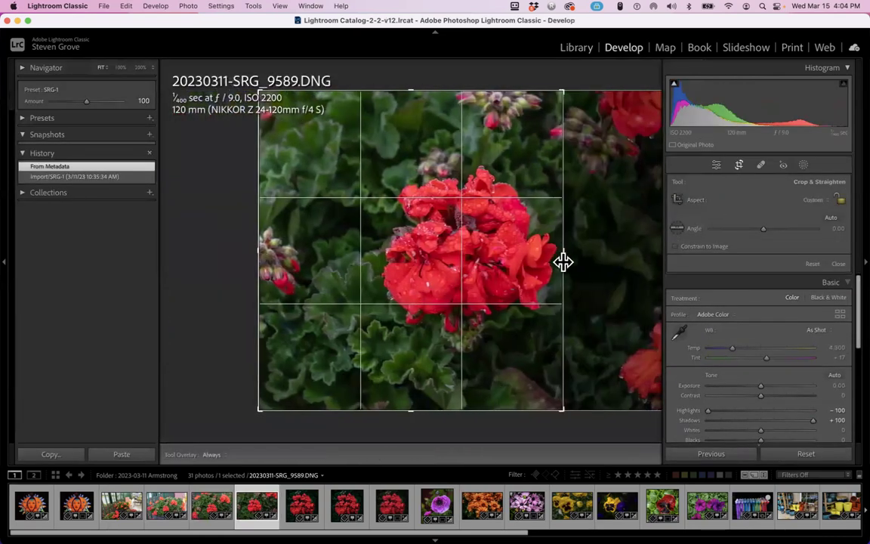
pyautogui.moveTo(254, 252); pyautogui.dragTo(301, 254)
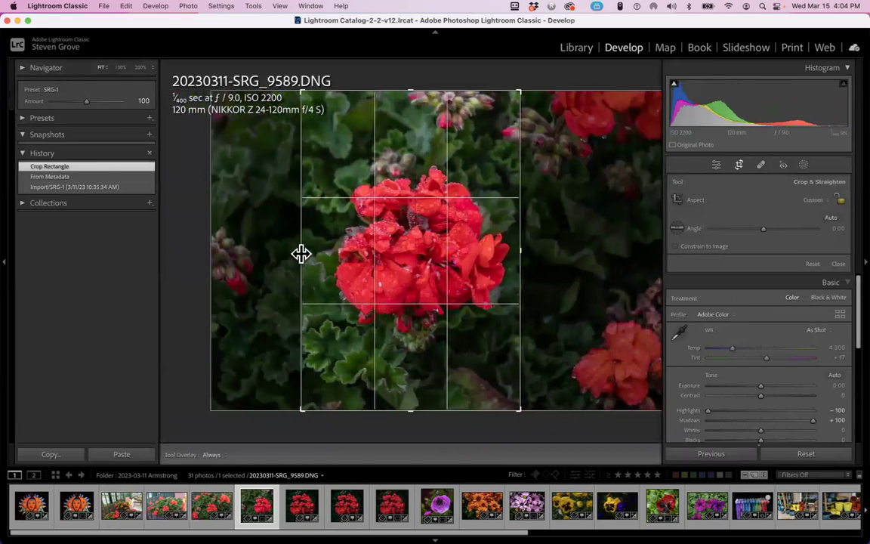
pyautogui.moveTo(410, 402); pyautogui.dragTo(401, 383)
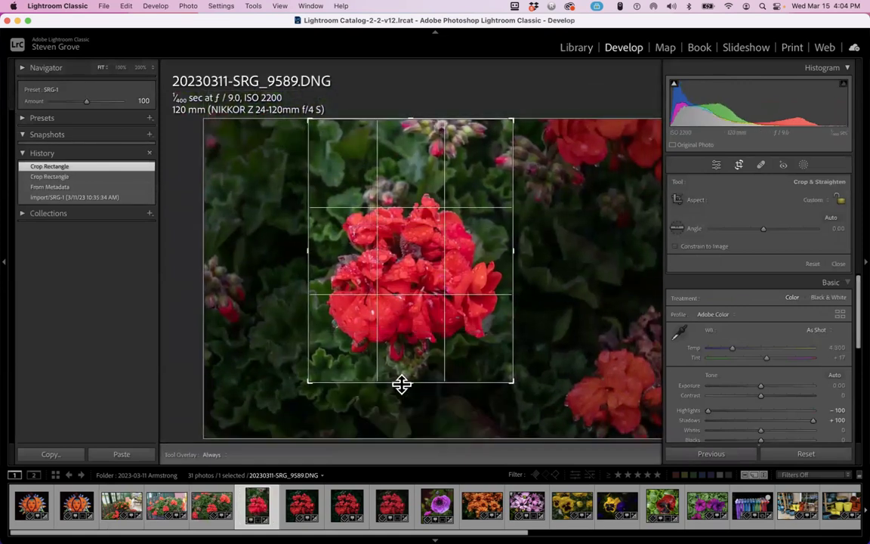
pyautogui.moveTo(405, 121); pyautogui.dragTo(403, 151)
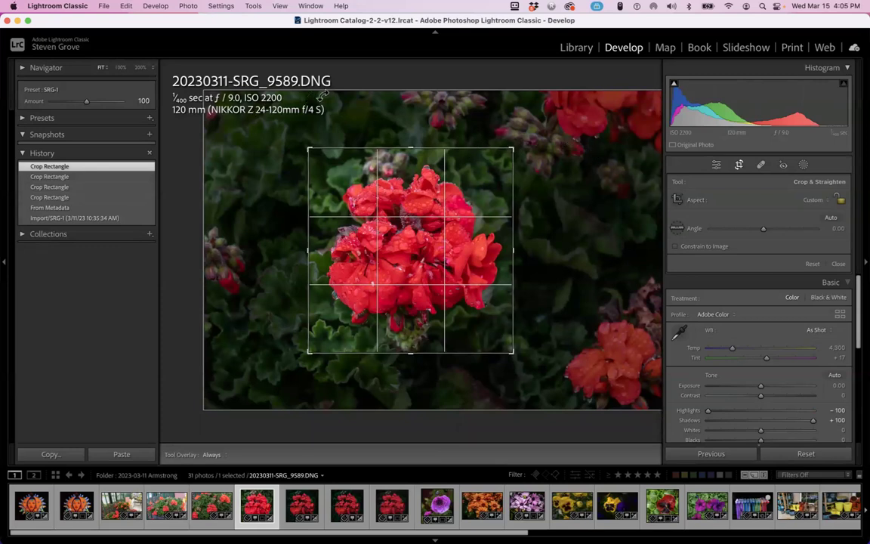
# Return to the Armstrong folder's thumbnail grid in the Library and view the garden pots photo 20230311-SRG_9603.DNG enlarged
pyautogui.click(577, 50)
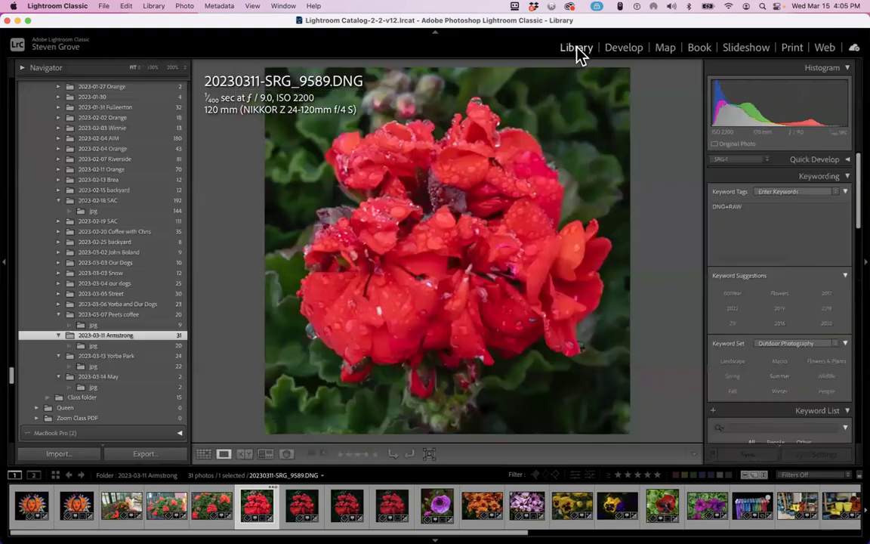
pyautogui.click(204, 455)
pyautogui.scroll(-2, 402, 223)
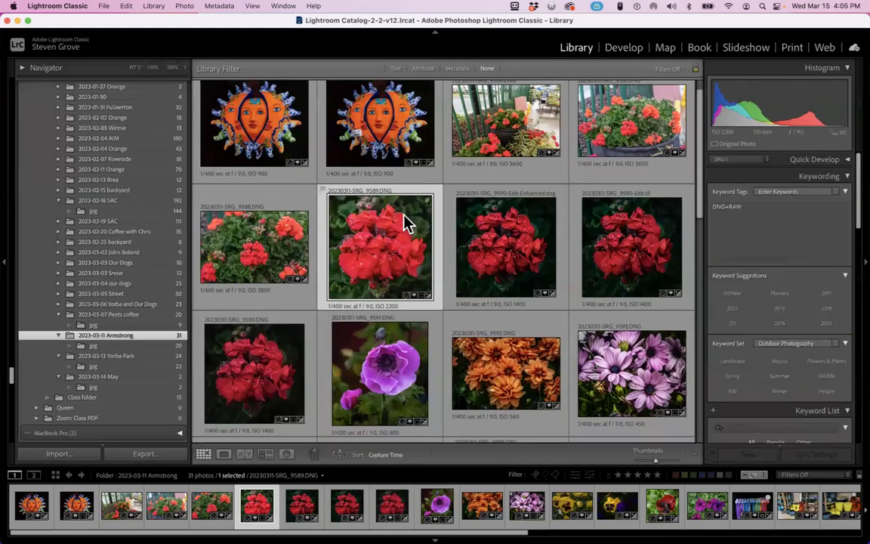
pyautogui.scroll(-5, 406, 223)
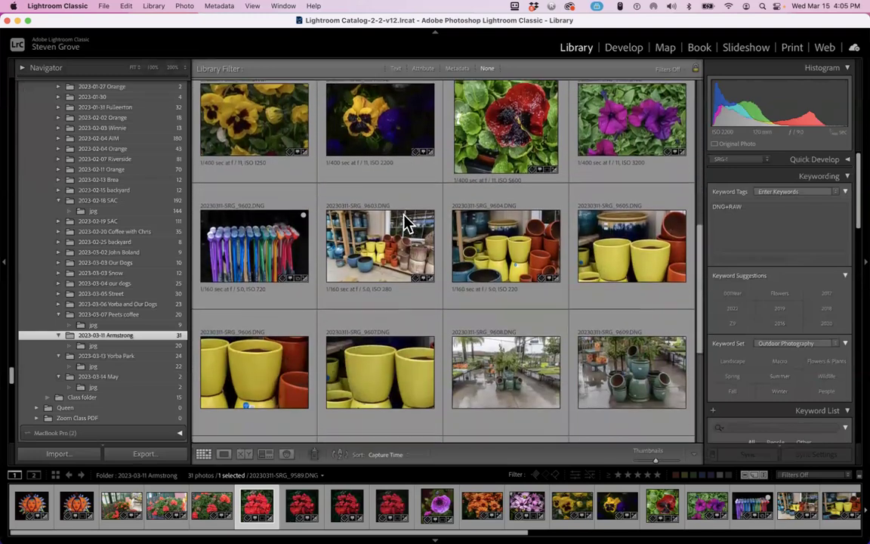
pyautogui.doubleClick(405, 222)
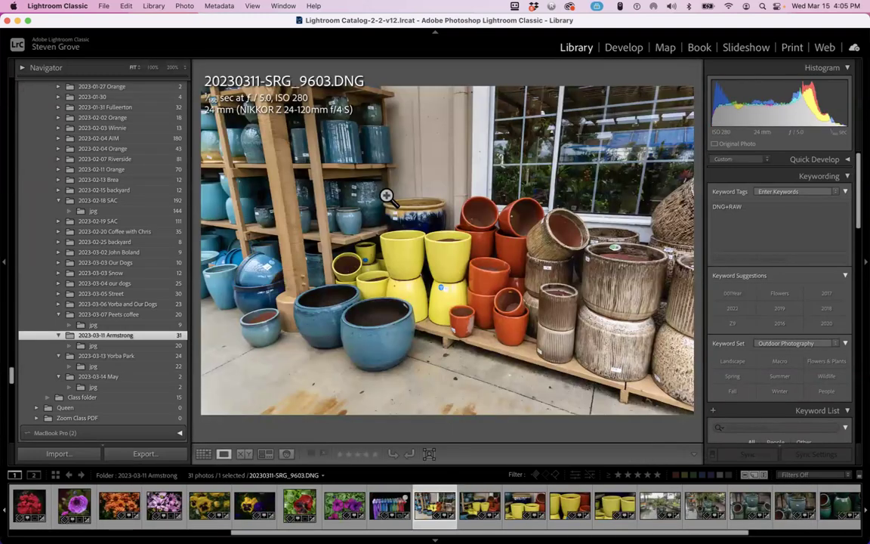
# Step back and forth through the pot photos 20230311-SRG_9603.DNG to 20230311-SRG_9607.DNG to compare how progressively closer shots frame the yellow pots
pyautogui.press('Right')
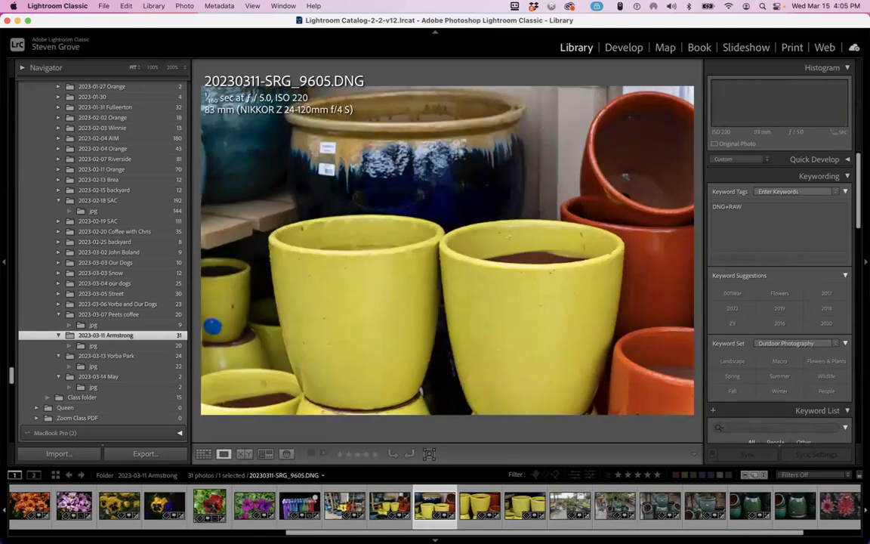
pyautogui.press('Left')
pyautogui.press('Left')
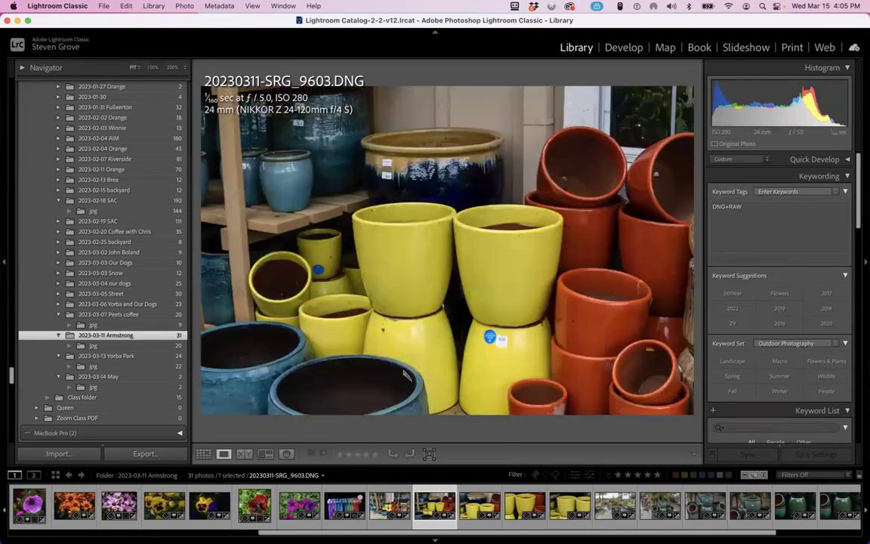
pyautogui.press('Right')
pyautogui.press('Right')
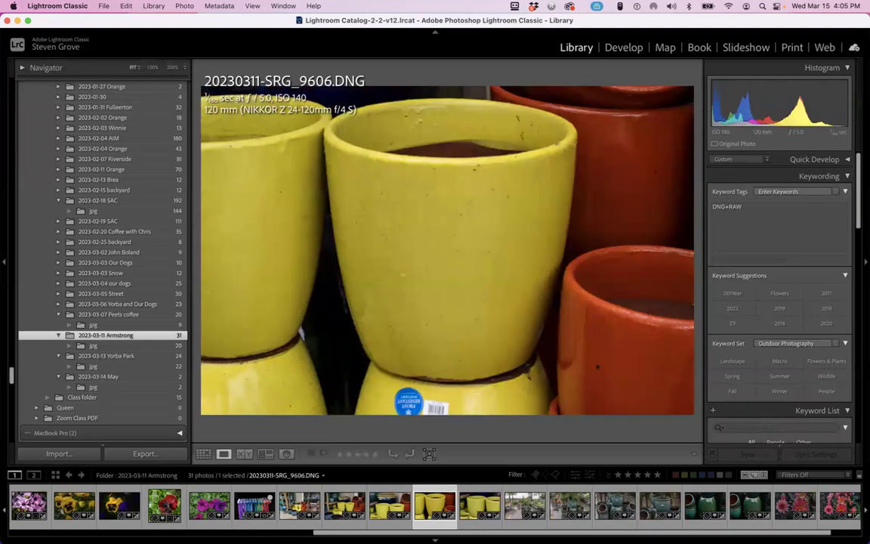
pyautogui.press('Left')
pyautogui.press('Right')
pyautogui.press('Right')
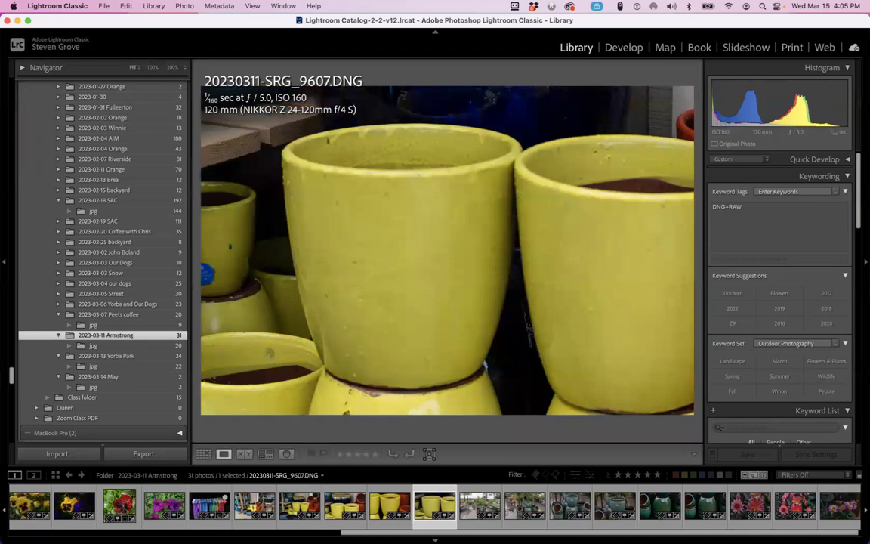
pyautogui.press('Left')
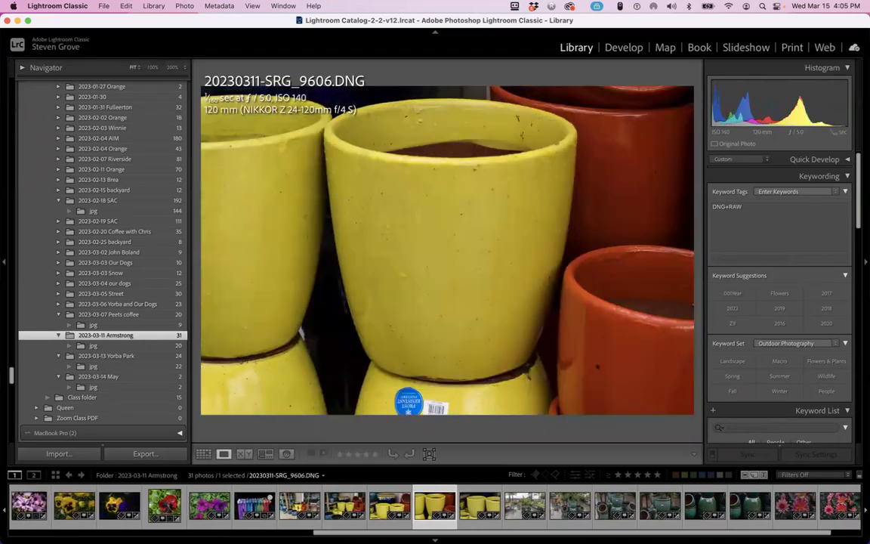
# Go back through the folder's earlier photos to the yellow pansies, 20230311-SRG_9596.DNG
pyautogui.press('Left')
pyautogui.press('Left')
pyautogui.press('Left')
pyautogui.press('Left')
pyautogui.press('Left')
pyautogui.press('Left')
pyautogui.press('Left')
pyautogui.press('Left')
pyautogui.press('Left')
pyautogui.press('Left')
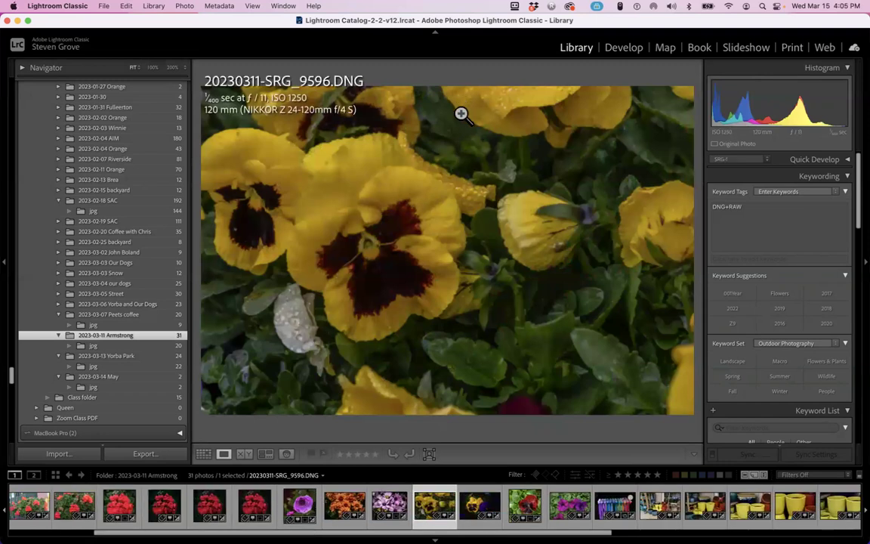